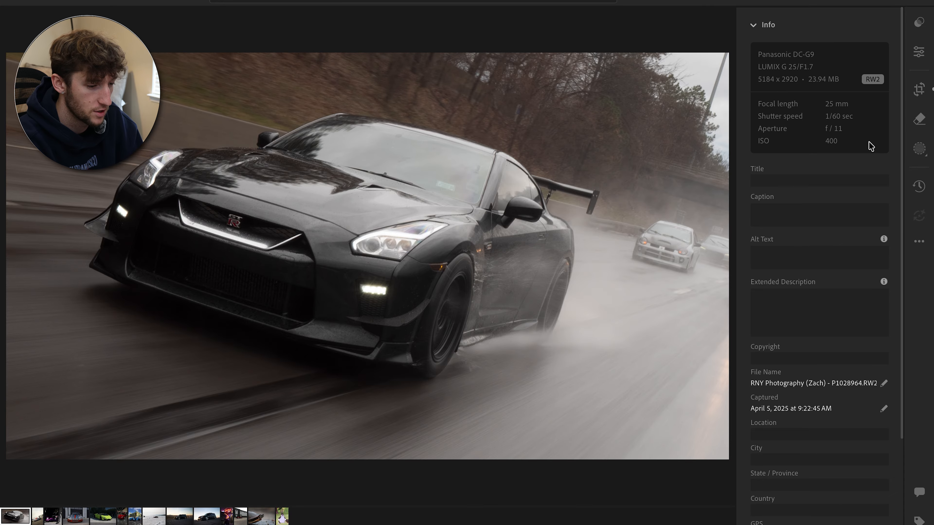
Step: Set Exposure to −0.34, Contrast +12, Highlights −40, Shadows +22, Whites +31 and Blacks +24 for the whole photo
key(i)
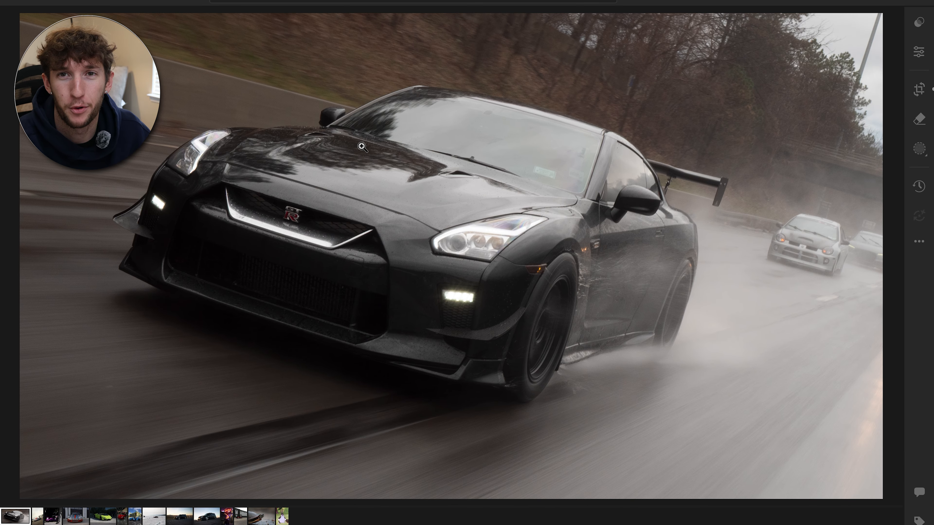
key(i)
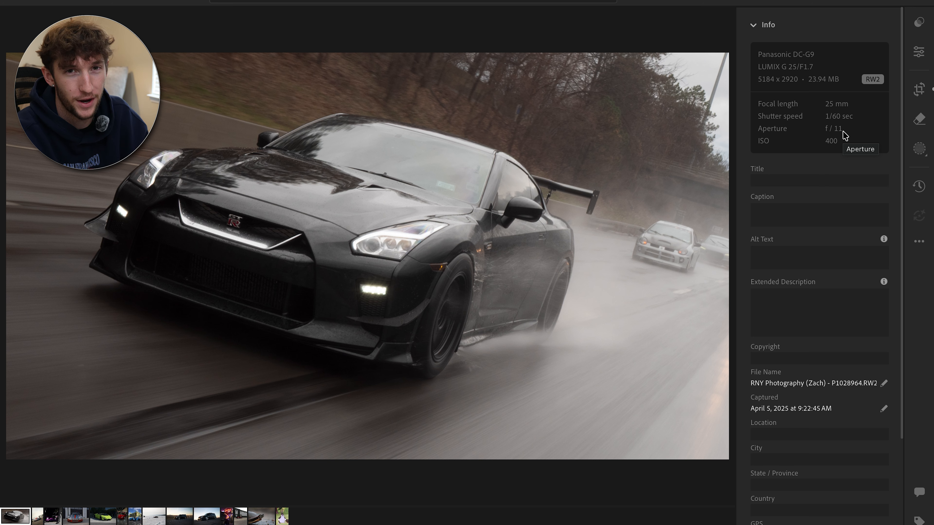
click(919, 51)
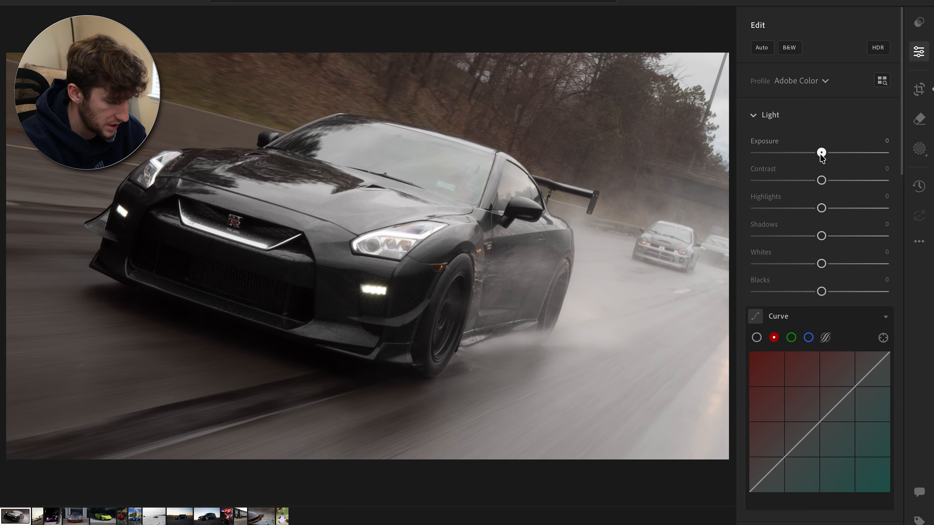
drag(821, 152, 837, 291)
Step: Shape the main tone curve into an S through 12.9/13.7, 26.7/23.9, the midpoint and 71.8/78.0, and lift its black point
click(756, 337)
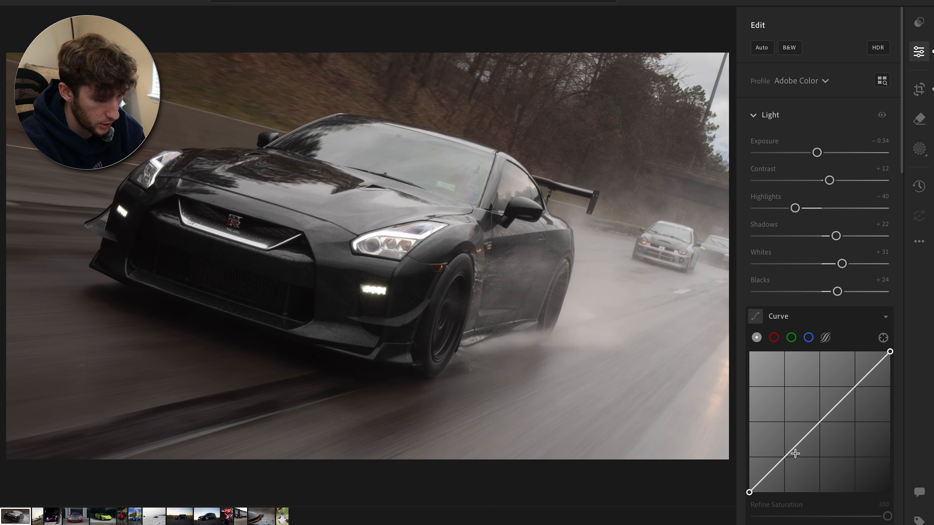
click(784, 457)
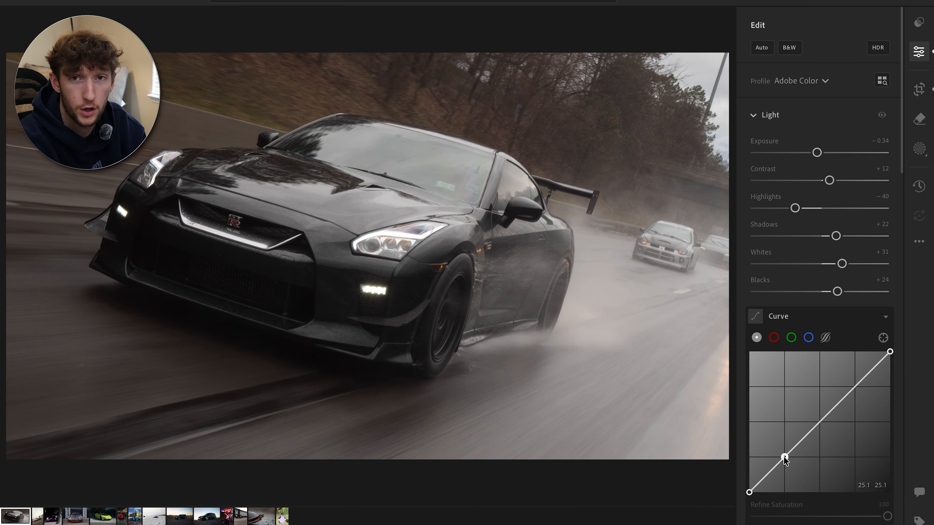
click(820, 422)
drag(851, 390, 850, 383)
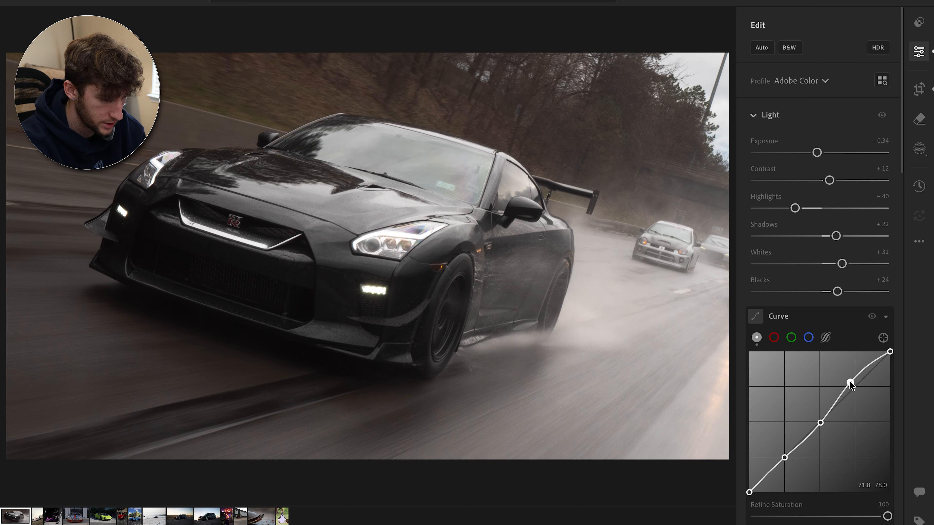
drag(784, 457, 786, 458)
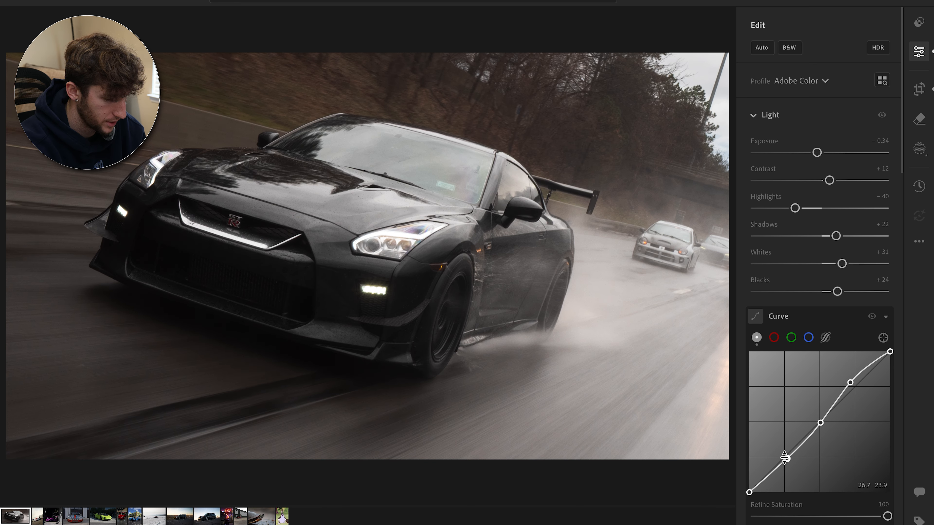
click(769, 473)
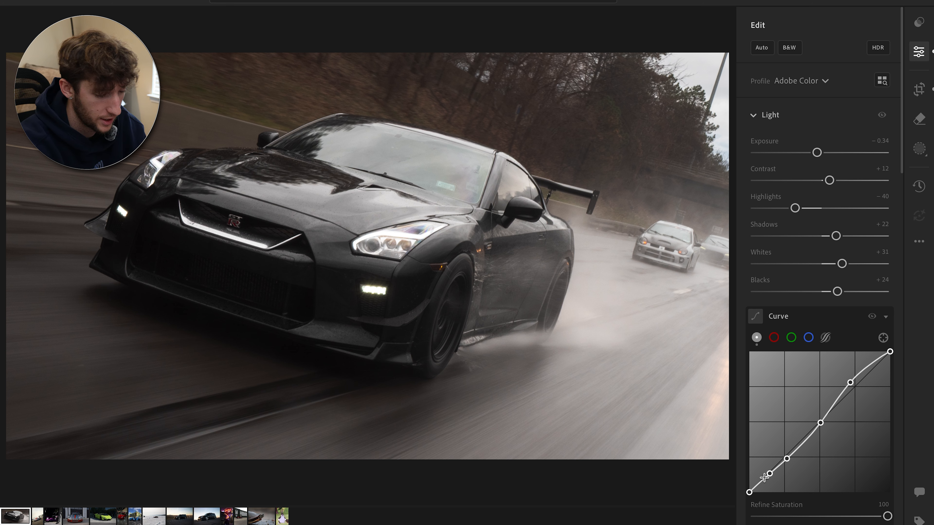
drag(767, 474, 767, 473)
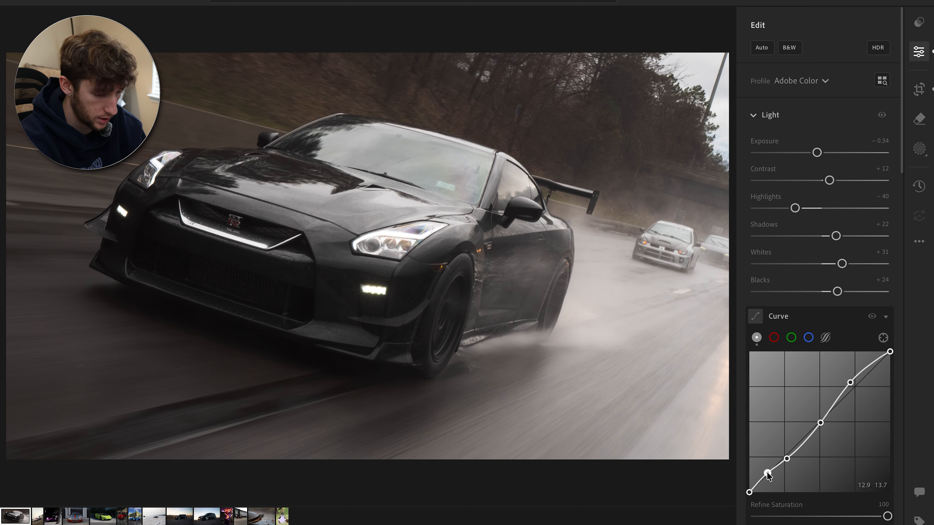
drag(750, 491, 746, 479)
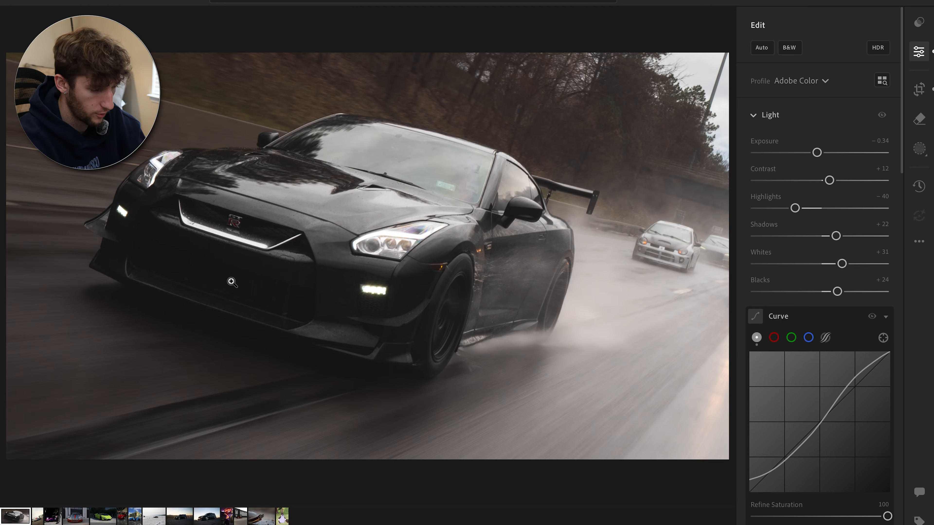
Step: Check the dark front of the car up close and lower the main curve's black point to a slighter lift
click(207, 240)
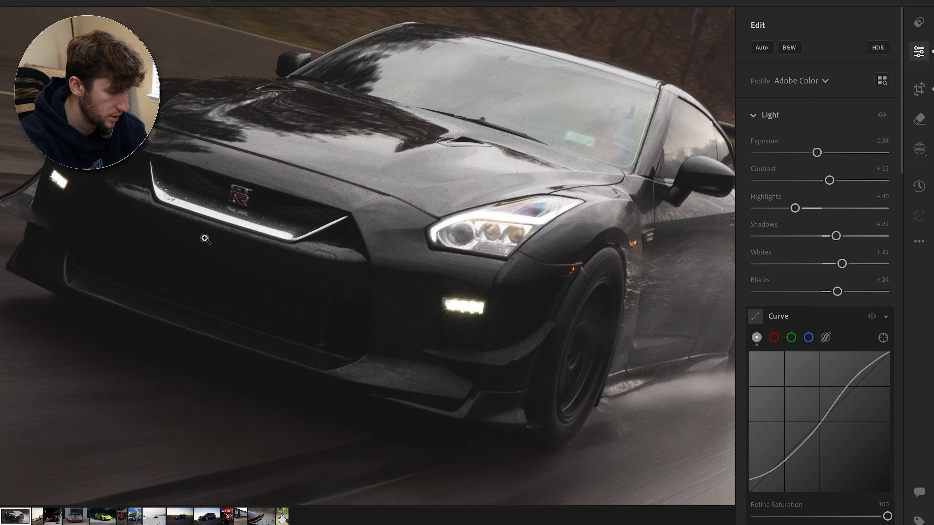
drag(207, 239, 324, 238)
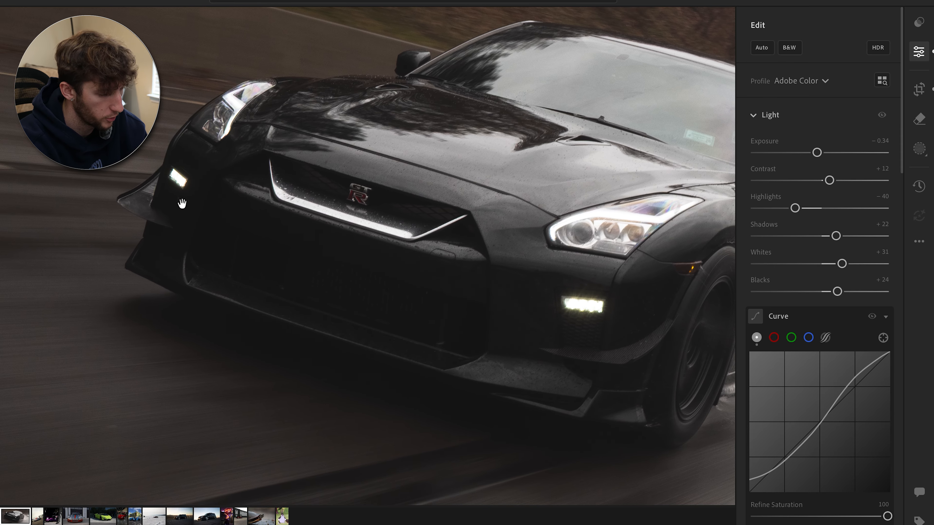
click(211, 167)
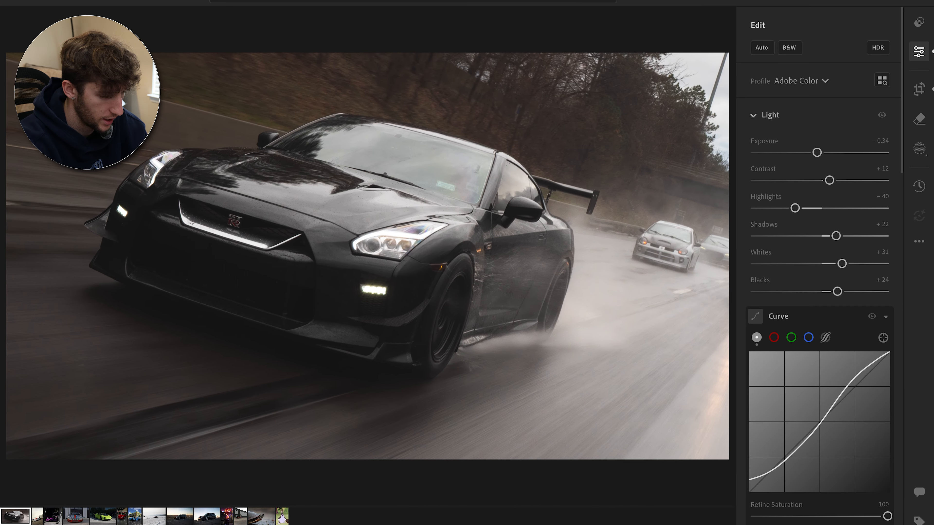
drag(747, 478, 772, 460)
key(ctrl+z)
click(768, 473)
drag(764, 469, 742, 487)
Step: Set the photo's Vibrance to +13 and Saturation to +7
scroll(850, 430, down, 10)
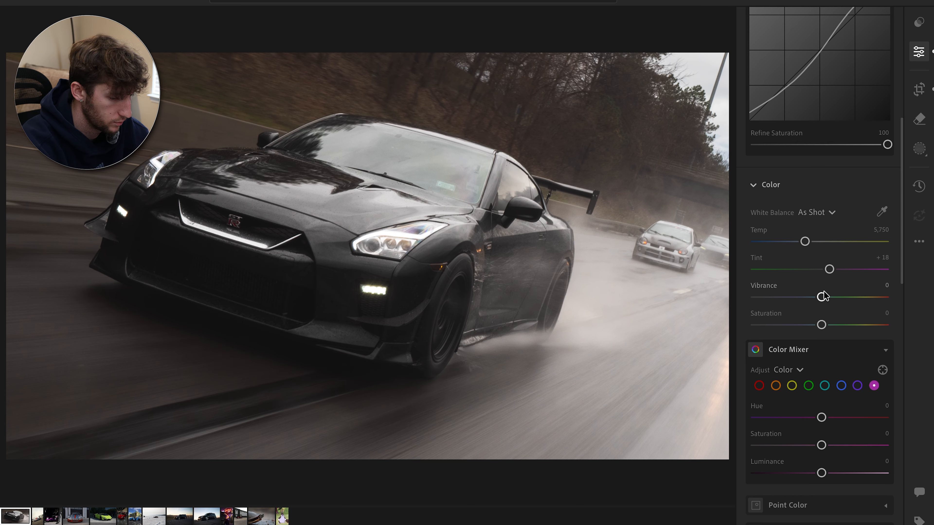
drag(823, 297, 826, 326)
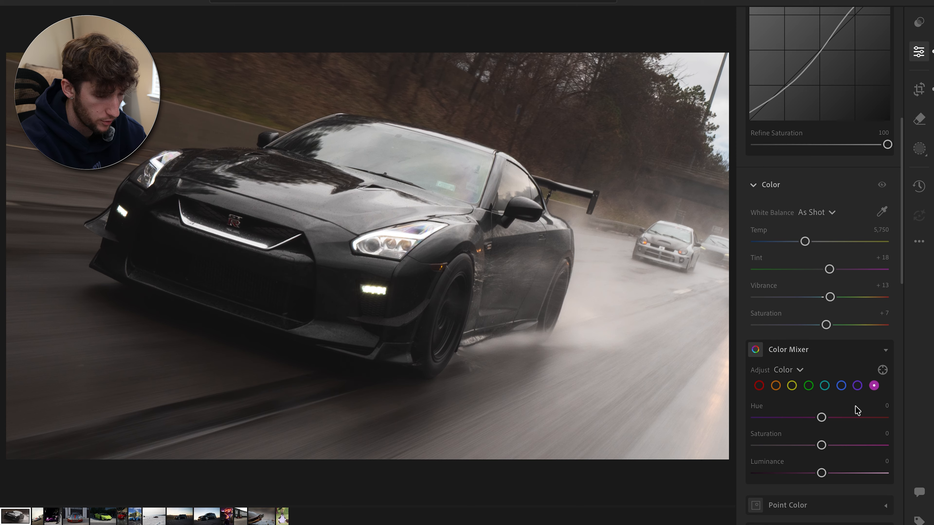
Step: Try shifting the green hue in the Color Mixer to +60 and to a negative value, and undo both changes
click(809, 386)
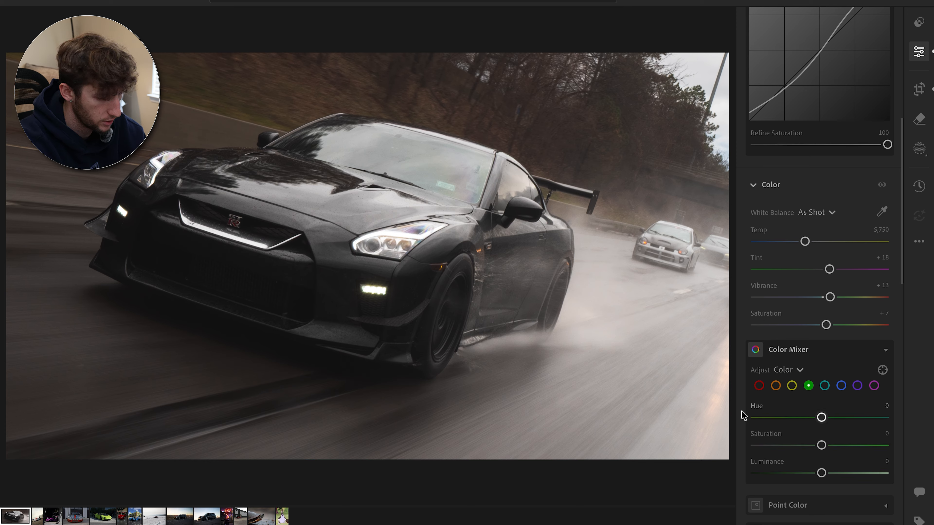
drag(821, 418, 861, 419)
key(alt)
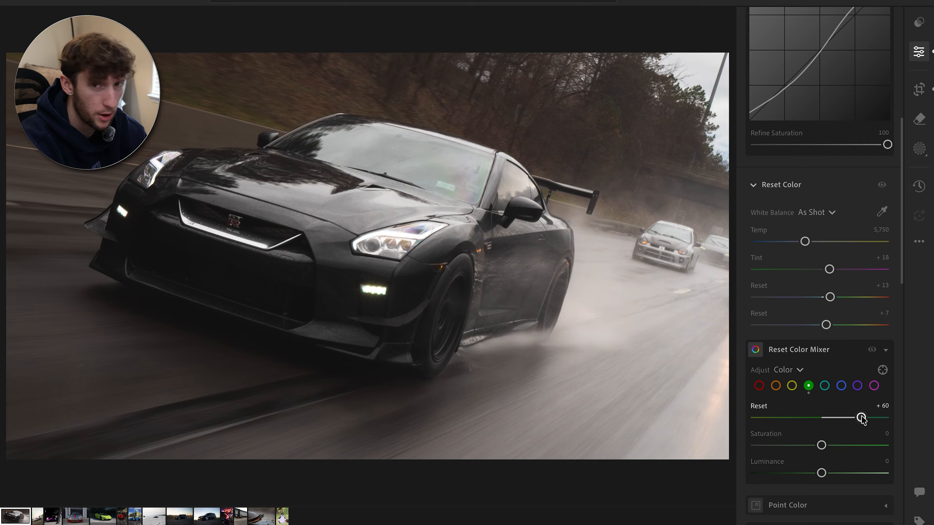
drag(861, 418, 785, 418)
key(ctrl+z)
key(ctrl+z)
Step: In the Color Mixer, set the yellow hue to −43 and the red hue to +22, and adjust aqua, blue and purple
click(792, 385)
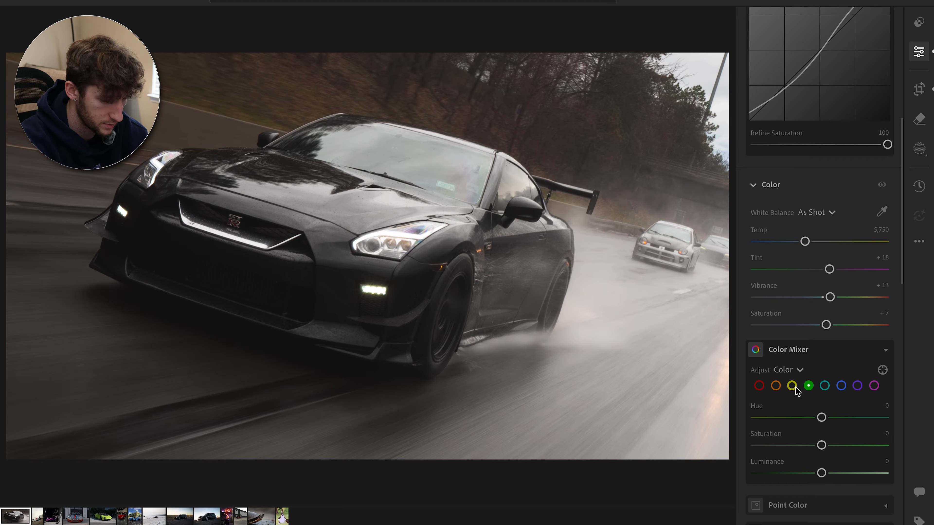
drag(821, 417, 792, 418)
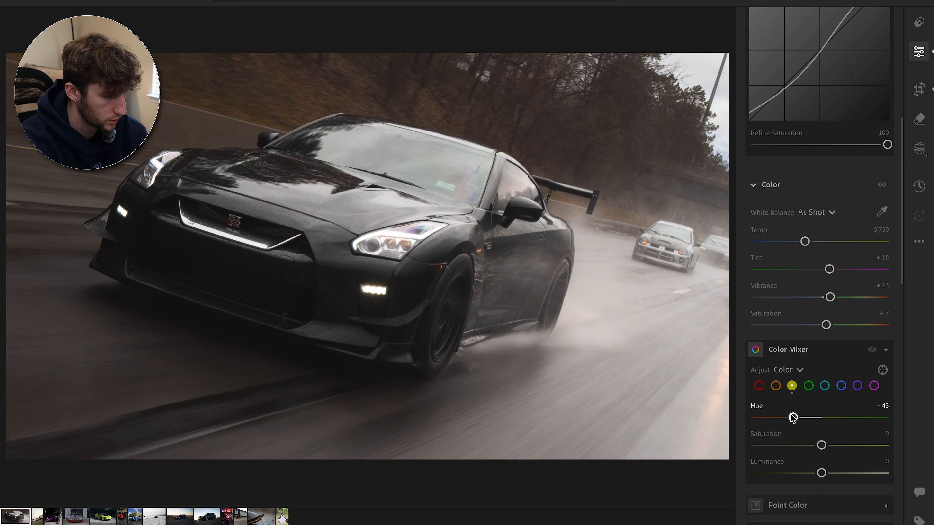
click(824, 386)
mouse_move(820, 417)
mouse_down()
mouse_move(786, 418)
mouse_move(851, 417)
mouse_move(798, 417)
mouse_move(835, 418)
mouse_up()
click(841, 385)
click(856, 386)
click(759, 385)
Step: Give the midtones a slight warm yellow tint with Color Grading
scroll(835, 419, down, 2)
scroll(834, 420, down, 4)
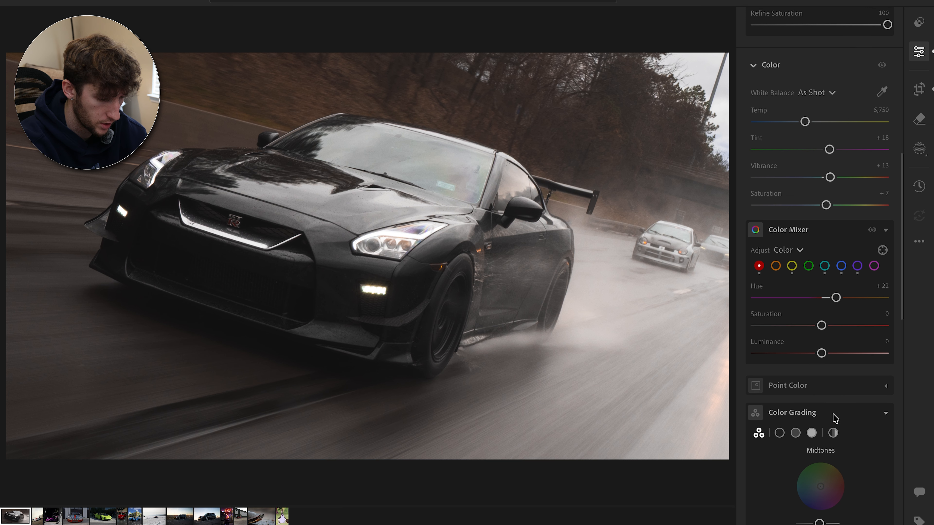
drag(821, 359, 839, 336)
drag(853, 290, 874, 294)
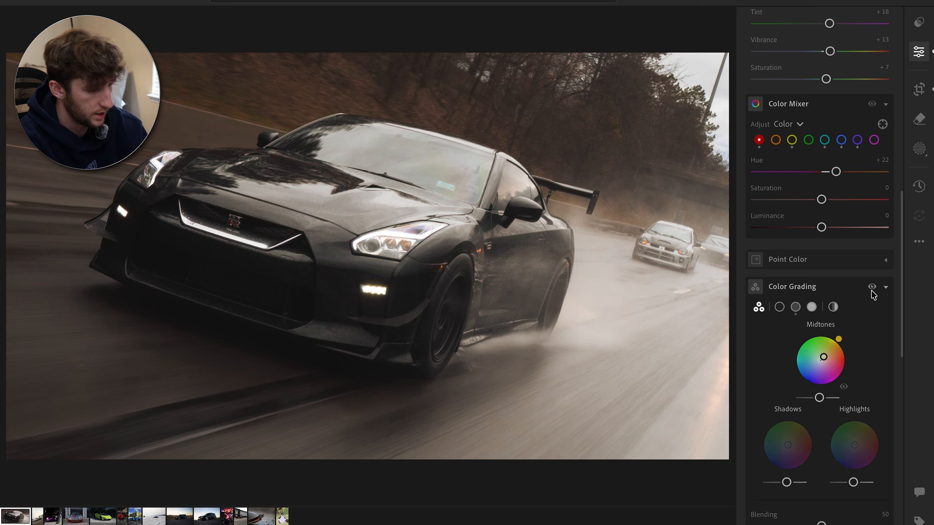
Step: Tint the shadows teal with hue 163 and saturation 13, and give the highlights a slight warm orange-yellow tint
drag(815, 445, 806, 417)
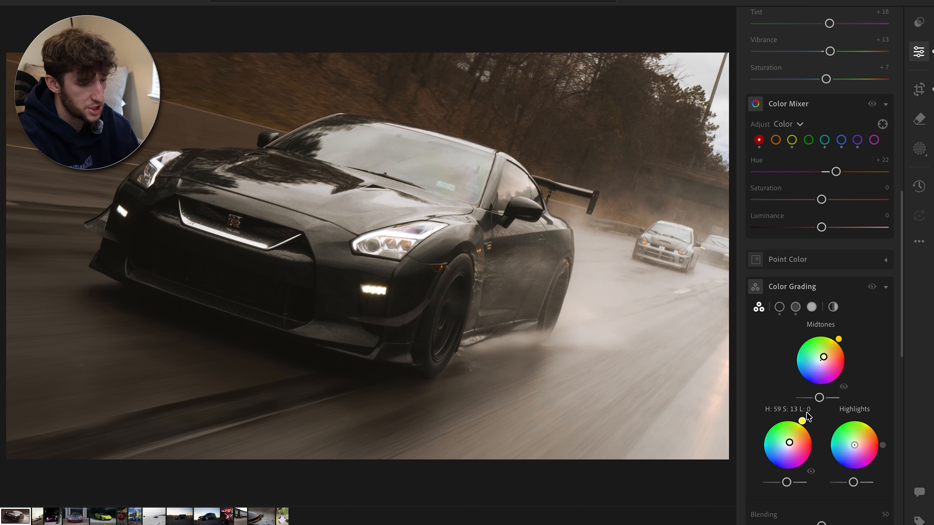
drag(805, 418, 704, 418)
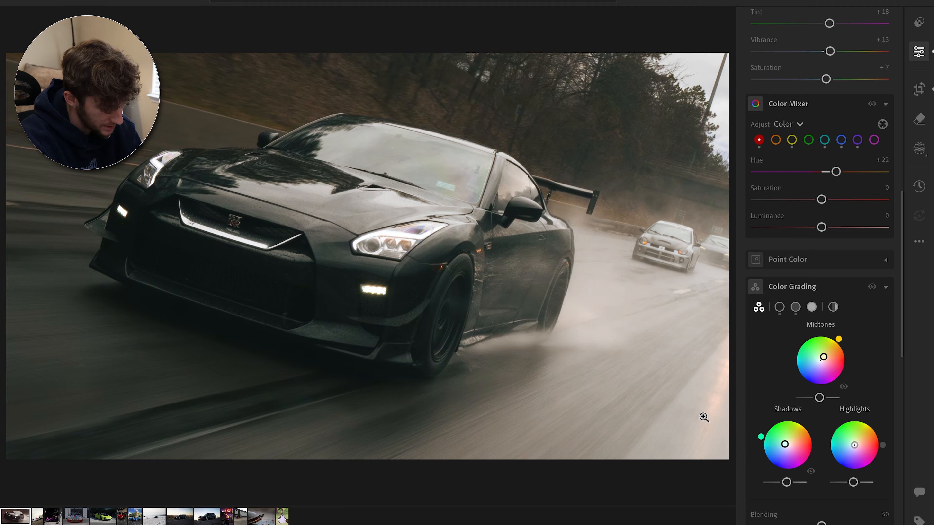
click(759, 437)
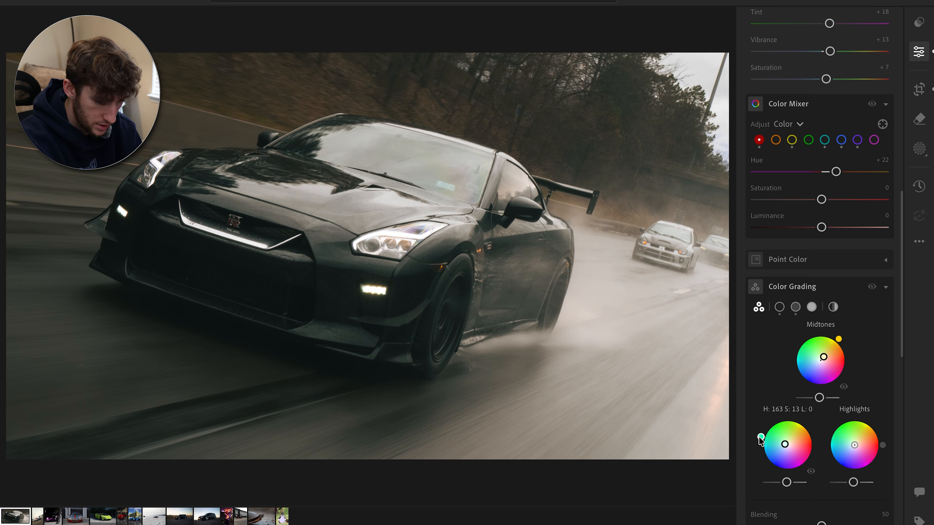
drag(882, 445, 875, 401)
Step: Set the Texture effect to +14 and Clarity to −8
scroll(852, 459, down, 3)
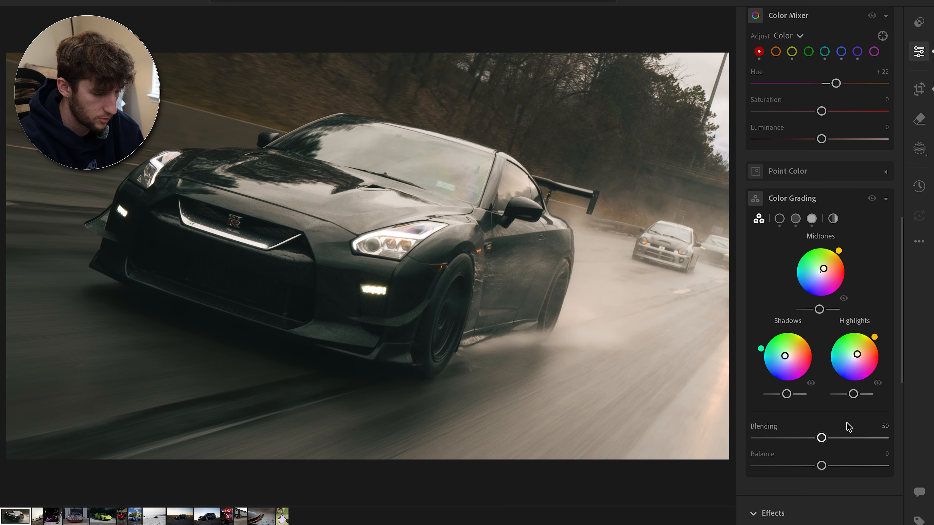
scroll(846, 426, down, 5)
drag(820, 401, 815, 426)
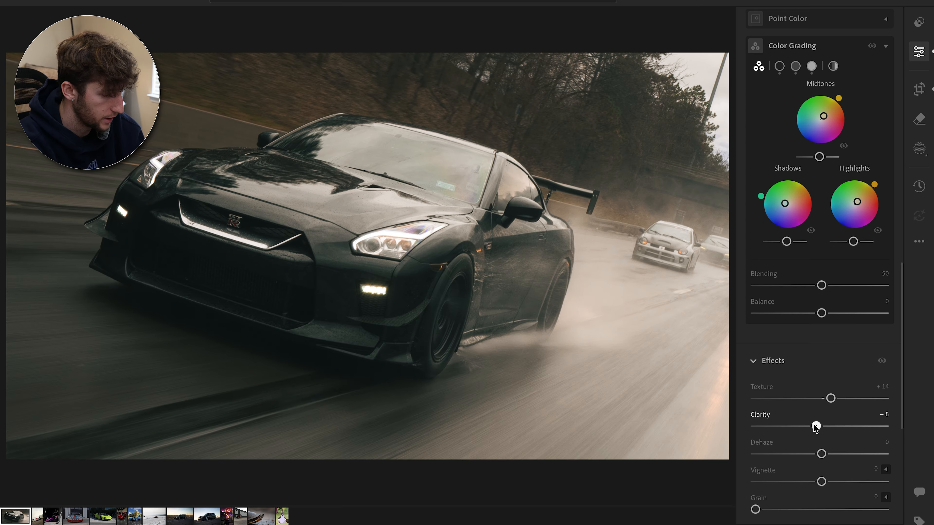
Step: Shape the red channel curve into a gentle S by raising its upper quarter point and lowering its lower quarter point
scroll(822, 442, up, 15)
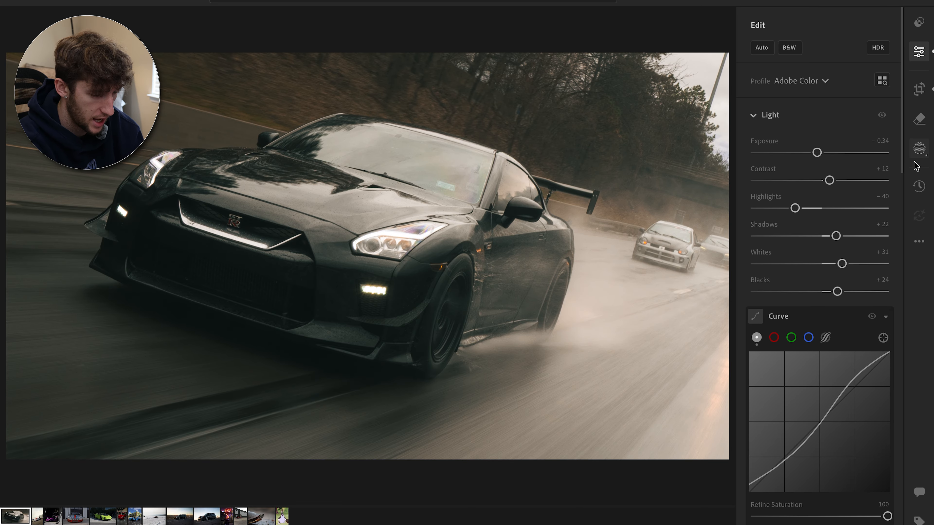
click(774, 337)
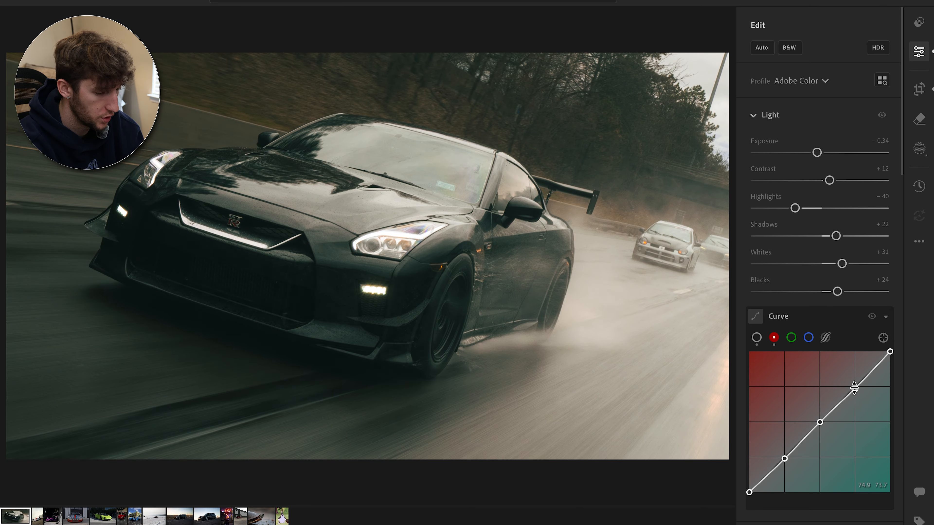
drag(856, 389, 853, 383)
drag(784, 458, 783, 461)
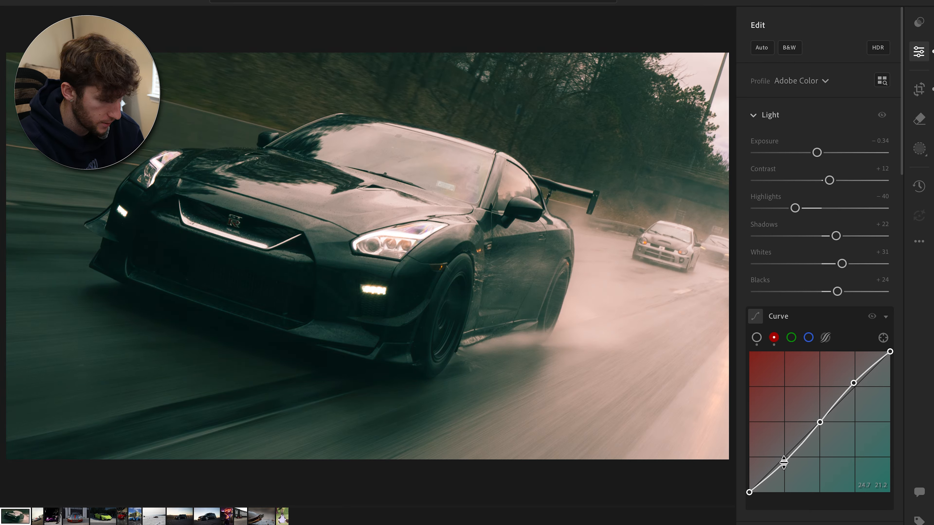
Step: Copy the red channel curve and paste it onto the green and blue channels
right_click(784, 462)
click(811, 495)
click(791, 337)
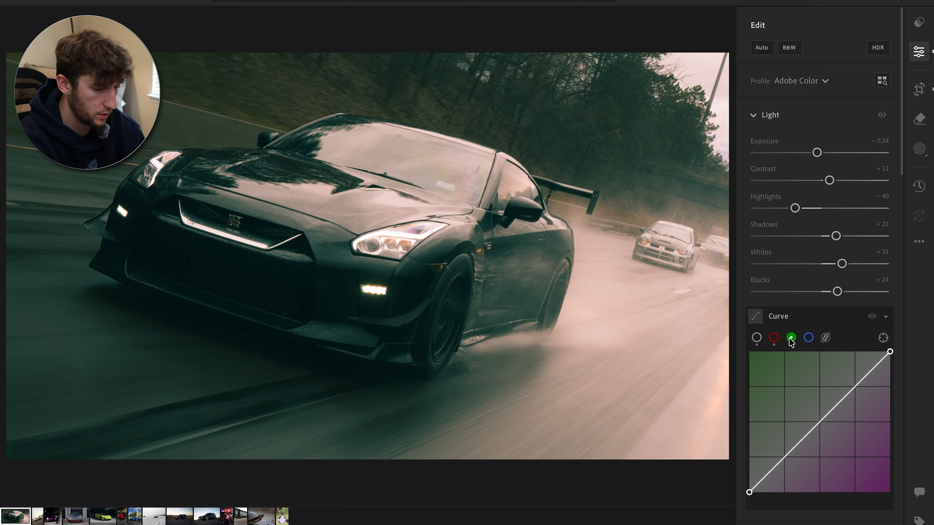
right_click(784, 375)
click(816, 435)
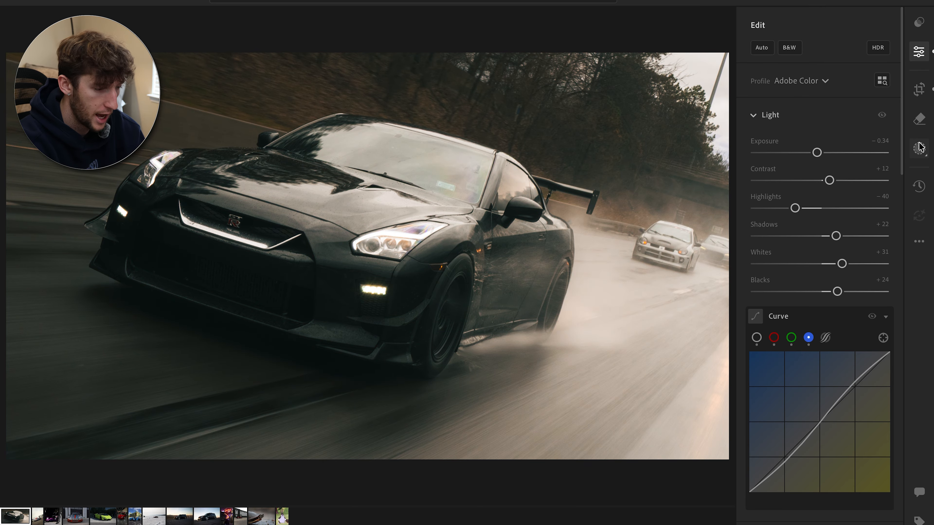
Step: Create an Objects mask of the black car in front and set its Shadows to +36 and Blacks to −4
click(919, 148)
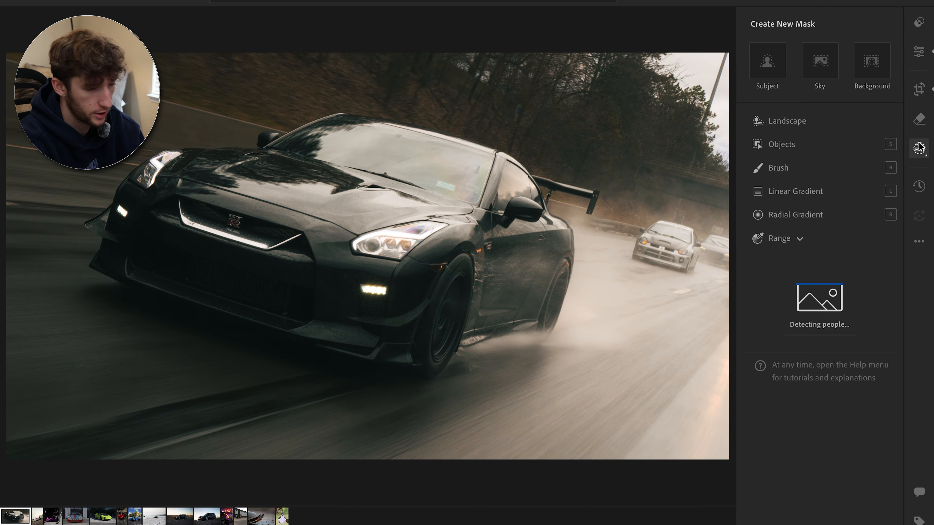
click(795, 144)
click(871, 377)
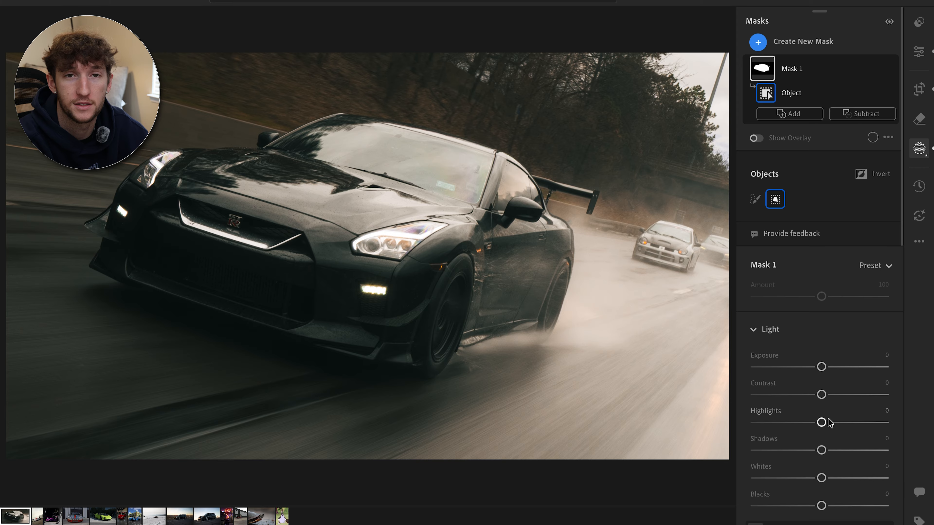
drag(821, 450, 841, 450)
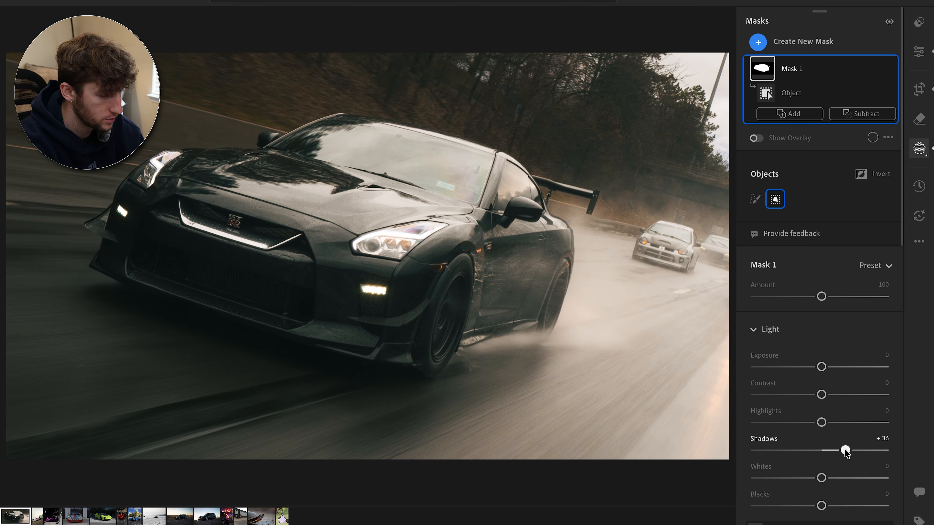
drag(821, 505, 820, 506)
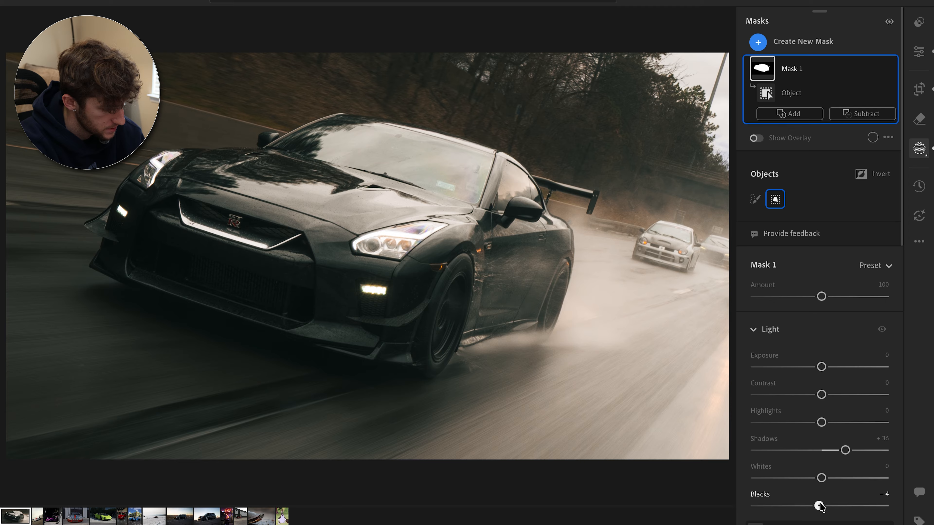
Step: Lower the car mask's Contrast to −18 and Highlights to −62, and undo the trial Exposure change
drag(821, 395, 782, 422)
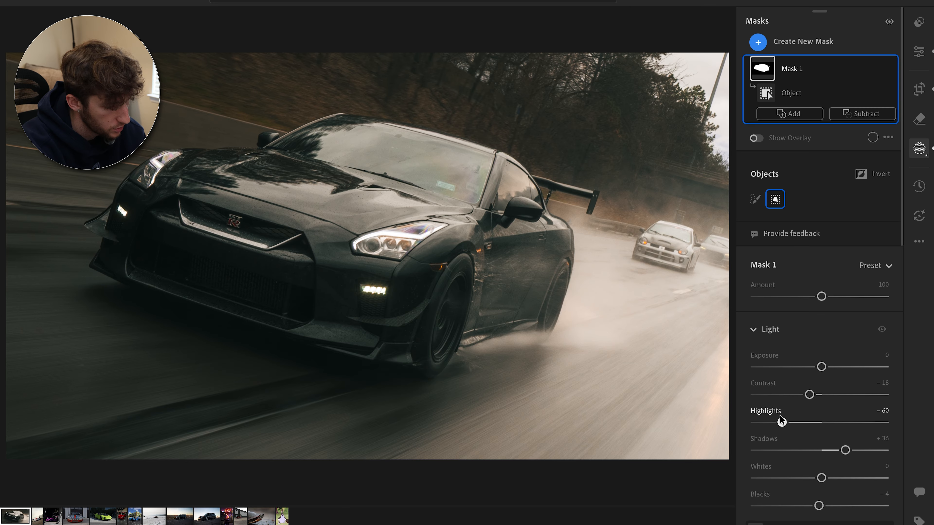
drag(821, 367, 827, 367)
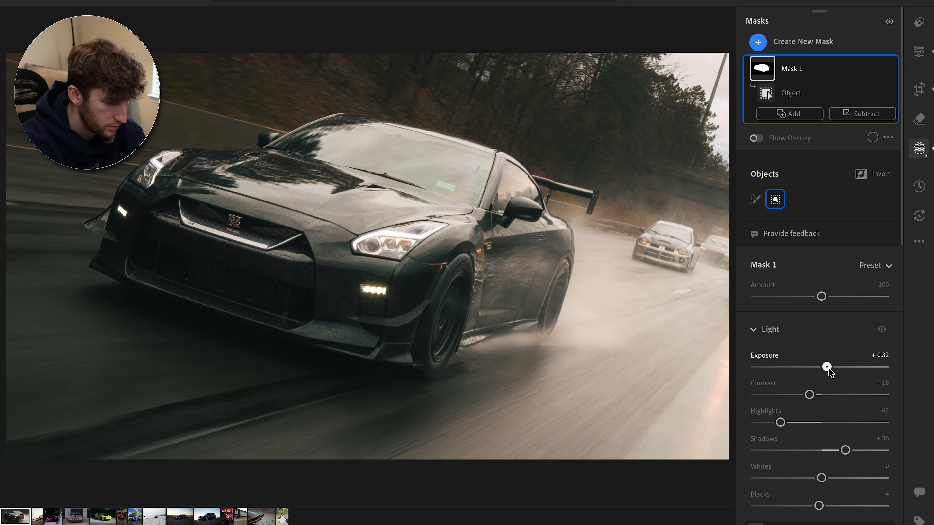
key(super+z)
Step: Duplicate and invert the car mask to cover the surroundings, and set its Clarity to −18 and Dehaze to +9
scroll(827, 369, down, 1)
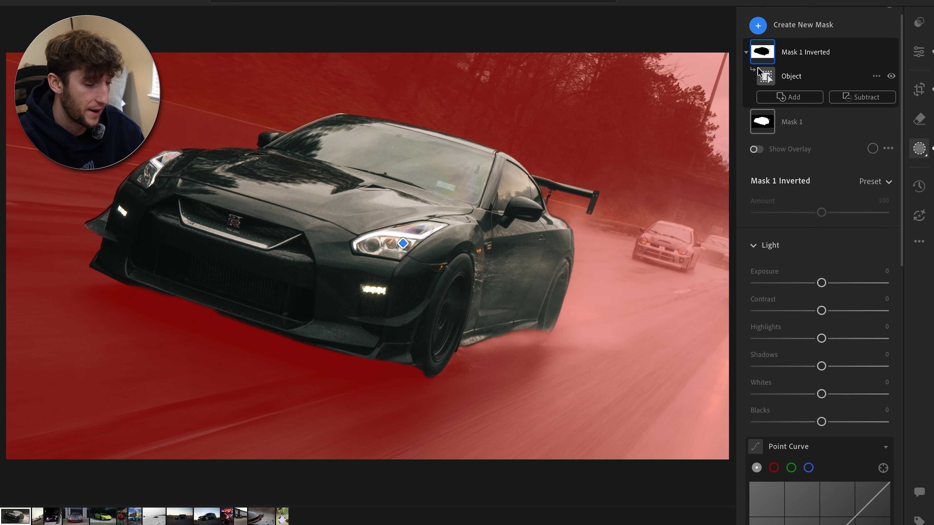
scroll(758, 73, down, 6)
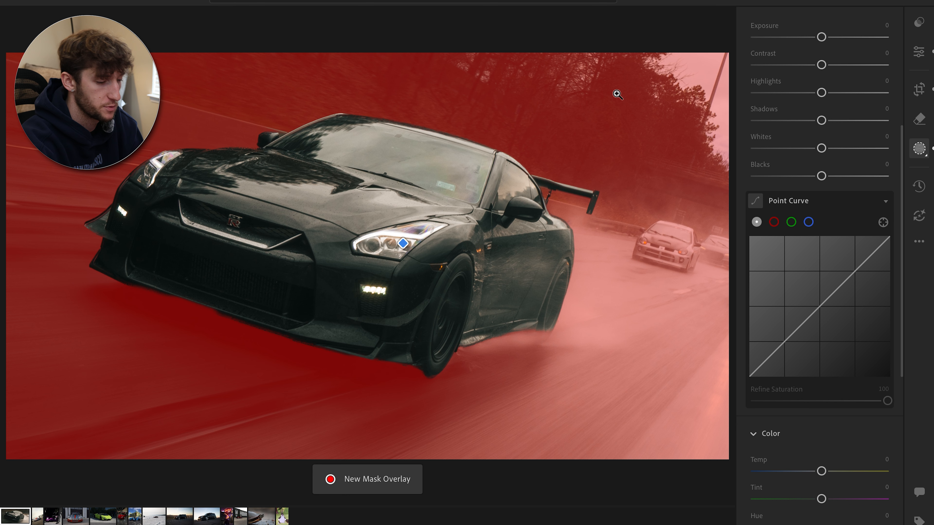
scroll(825, 337, down, 10)
drag(821, 310, 826, 338)
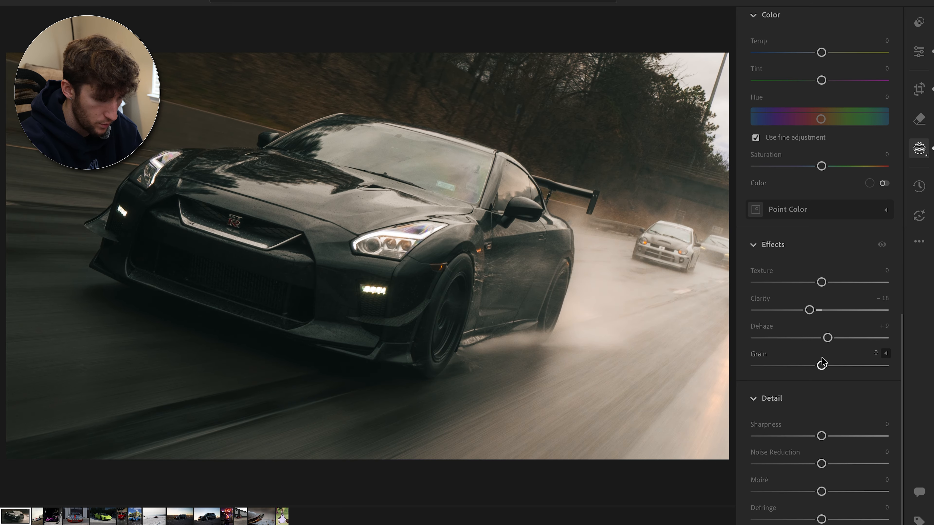
click(919, 148)
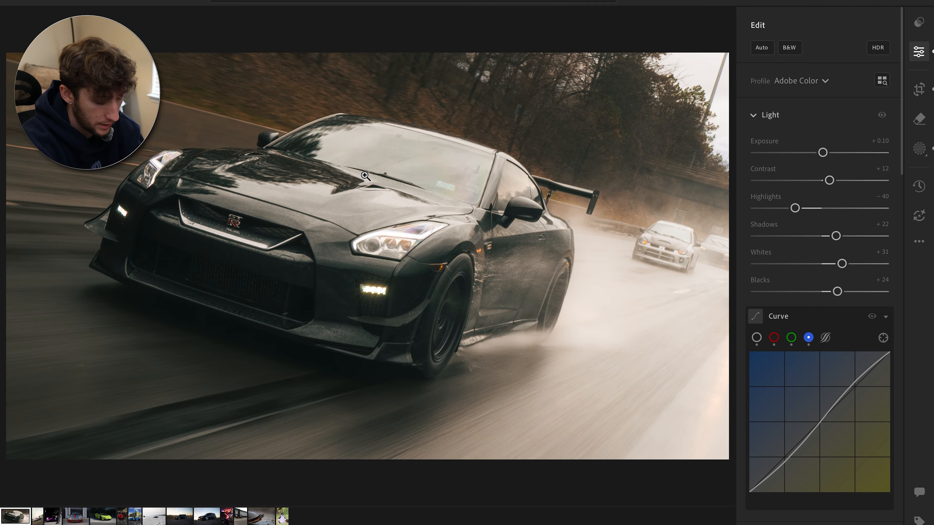
click(919, 148)
right_click(768, 139)
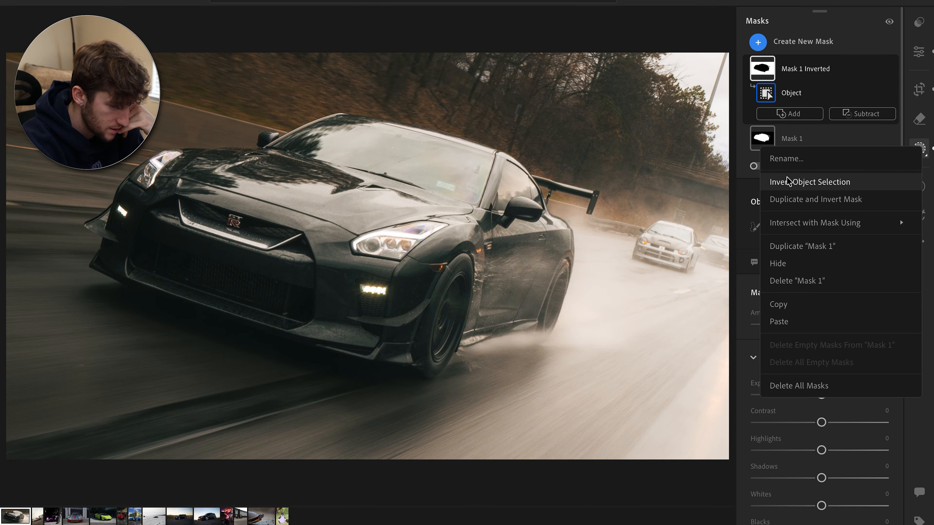
click(796, 250)
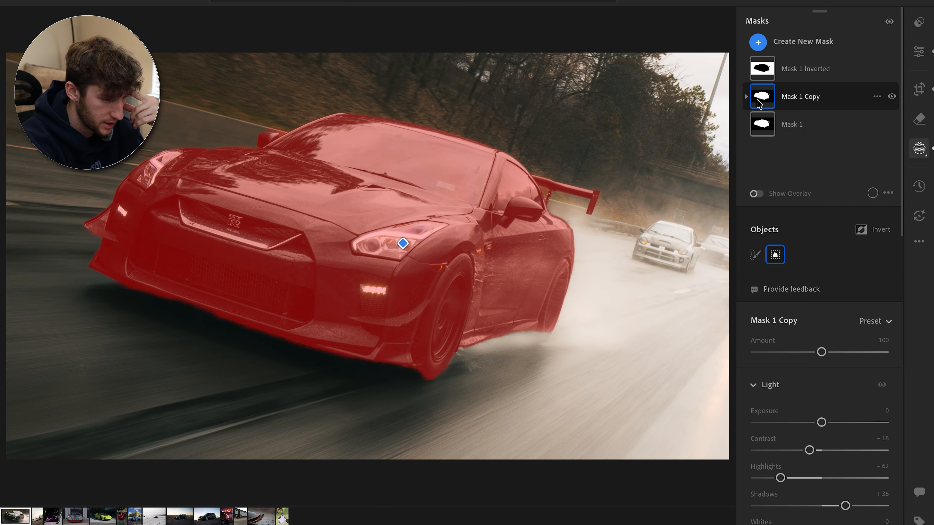
key(Delete)
Step: Create a new Objects mask by boxing the whole black car in front
click(758, 42)
click(757, 162)
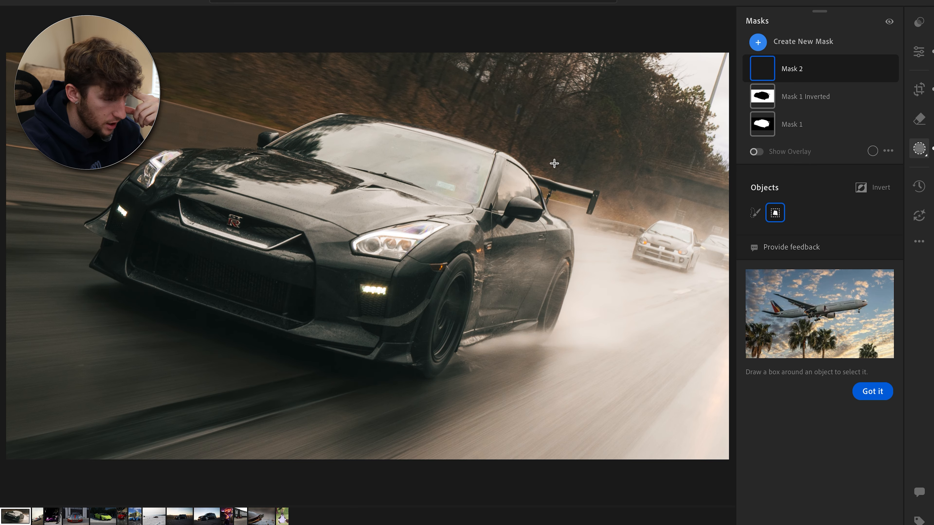
drag(89, 107, 610, 410)
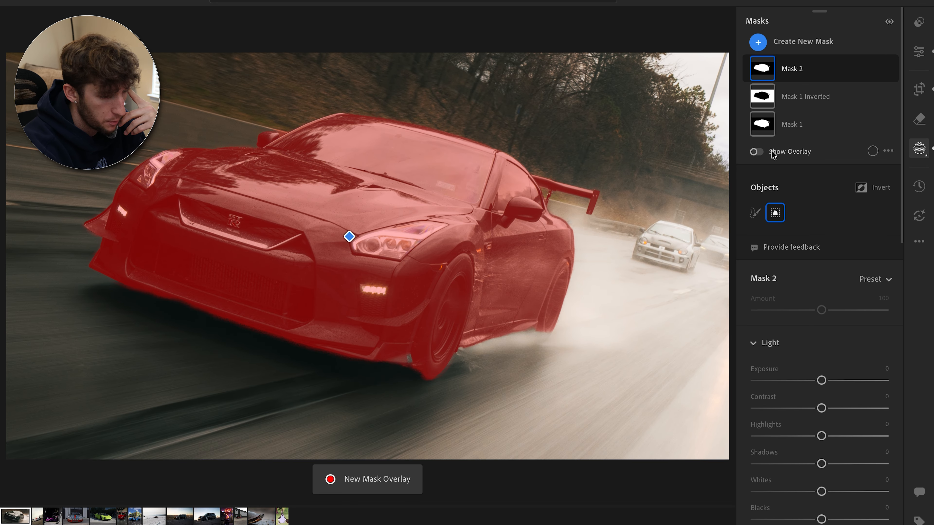
Step: Subtract a tilted linear gradient from the new car mask so it fades out toward the front bumper, and widen its transition
click(746, 70)
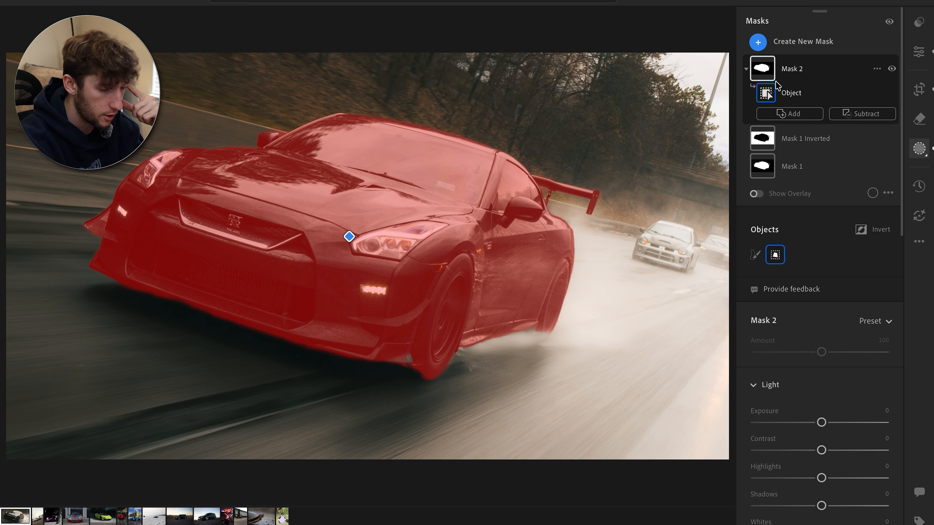
click(845, 117)
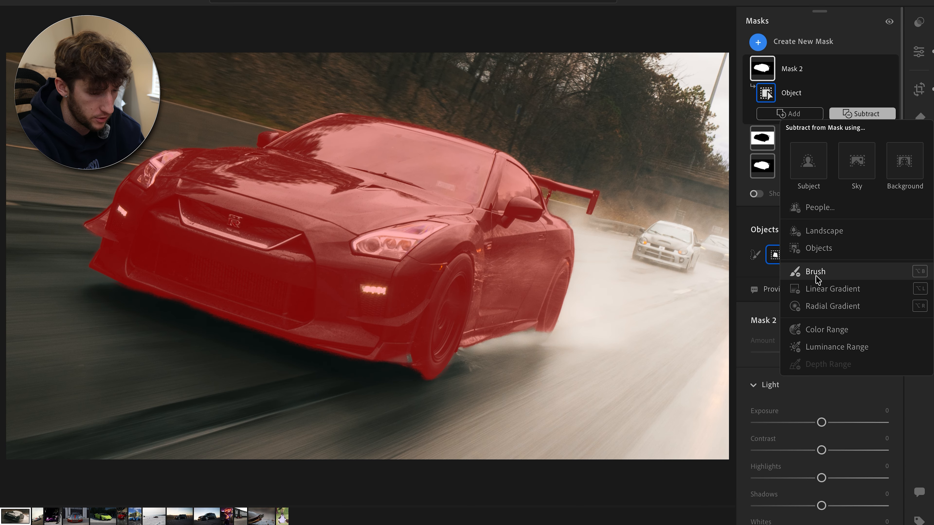
click(833, 288)
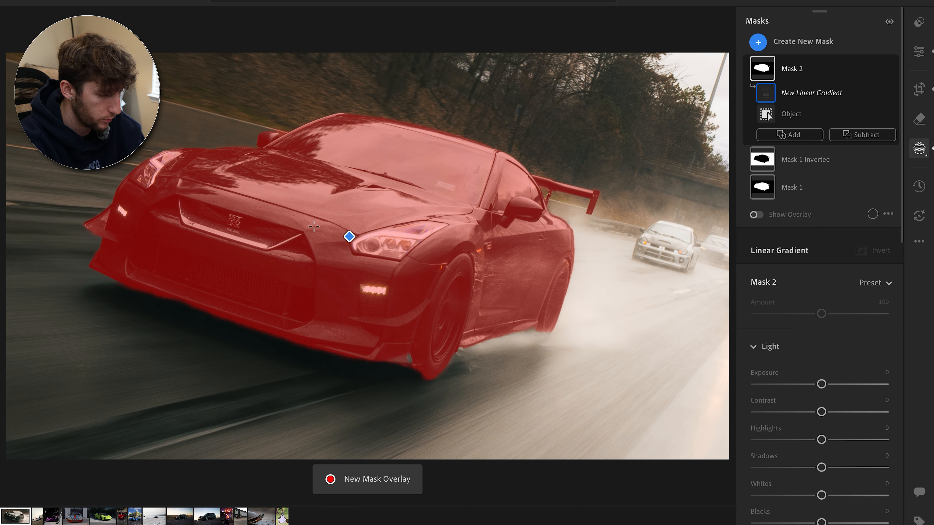
drag(355, 221, 516, 205)
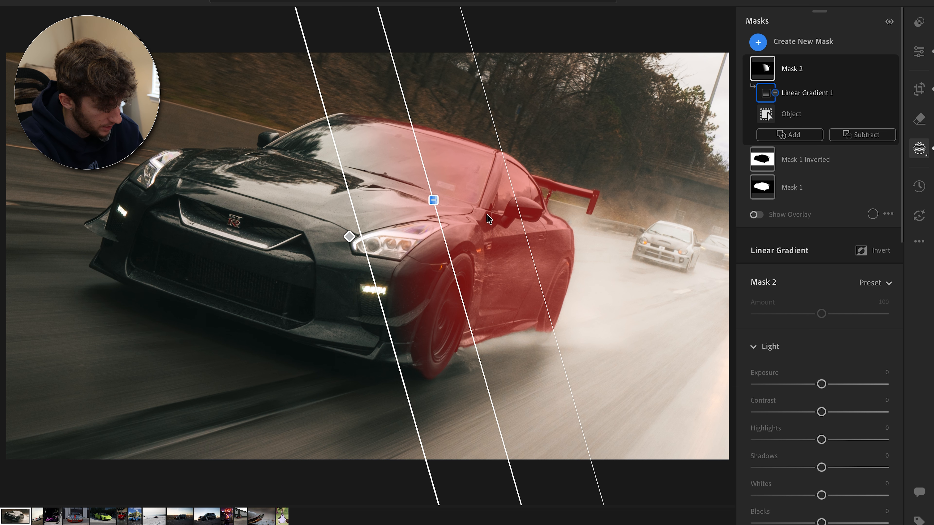
drag(351, 228, 308, 228)
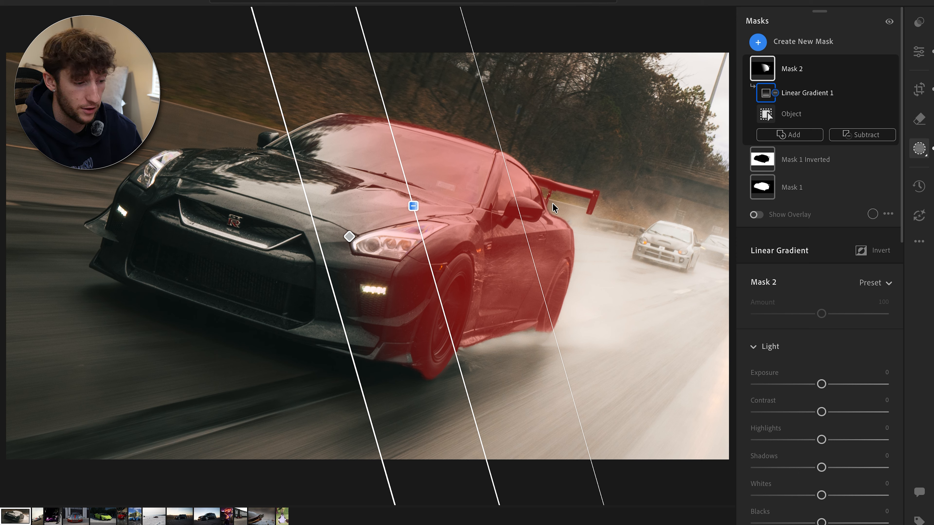
Step: Set the gradient-limited car mask's Contrast to +15, Highlights to −9 and Shadows to −67, undoing the trial Exposure and Blacks changes
drag(820, 386, 813, 386)
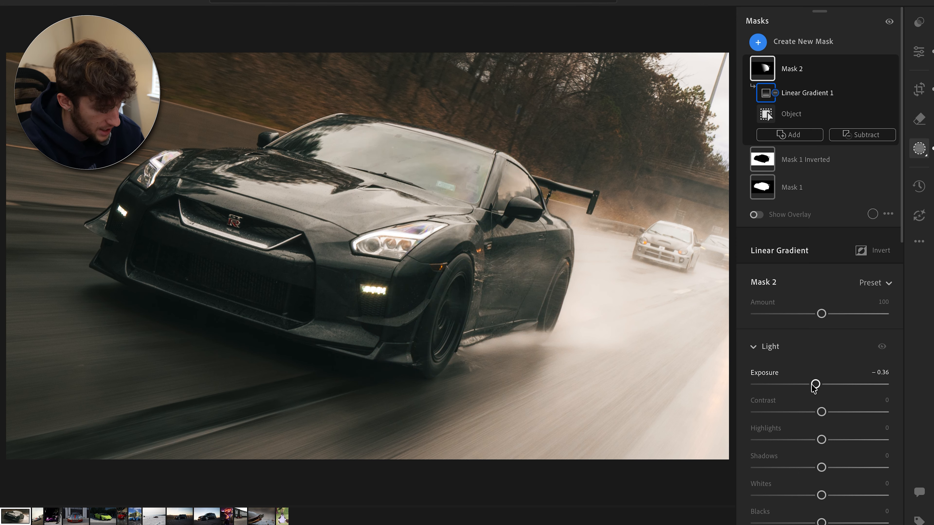
key(ctrl+z)
drag(821, 438, 831, 412)
key(ctrl+z)
drag(821, 522, 819, 522)
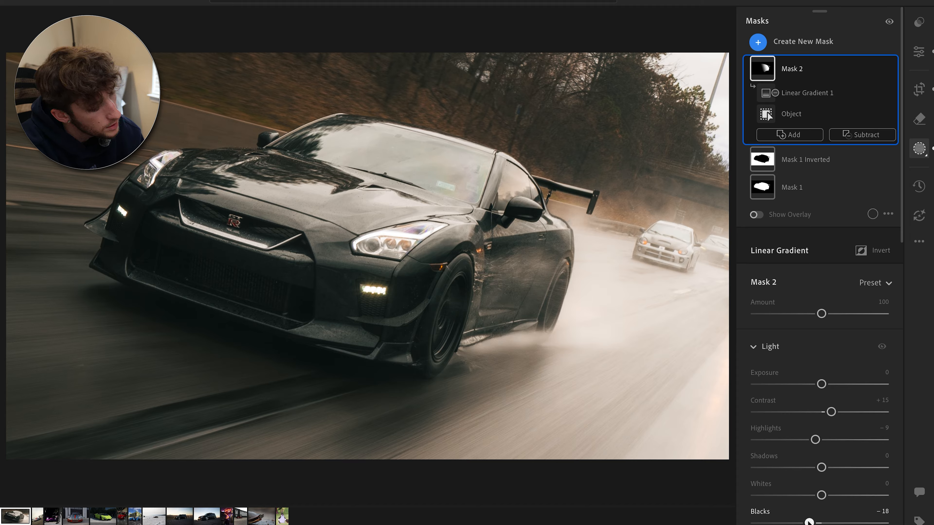
key(ctrl+z)
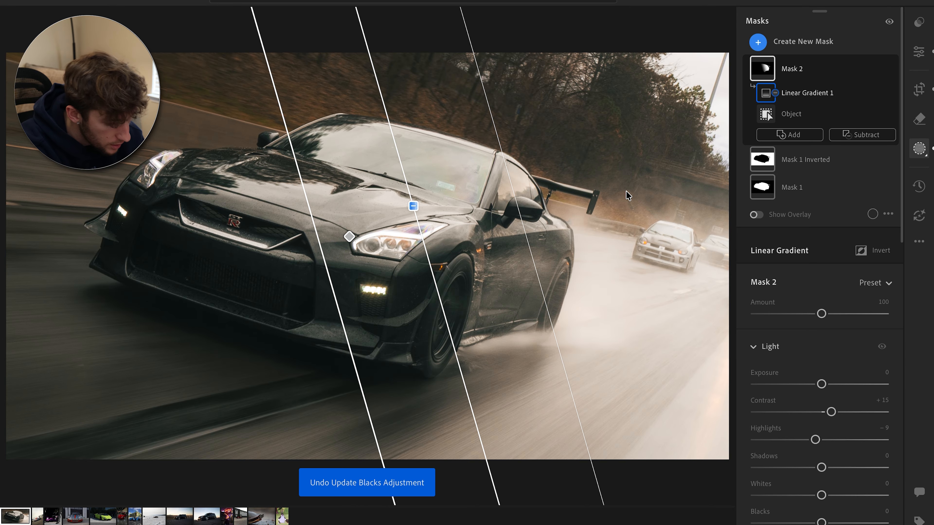
click(522, 216)
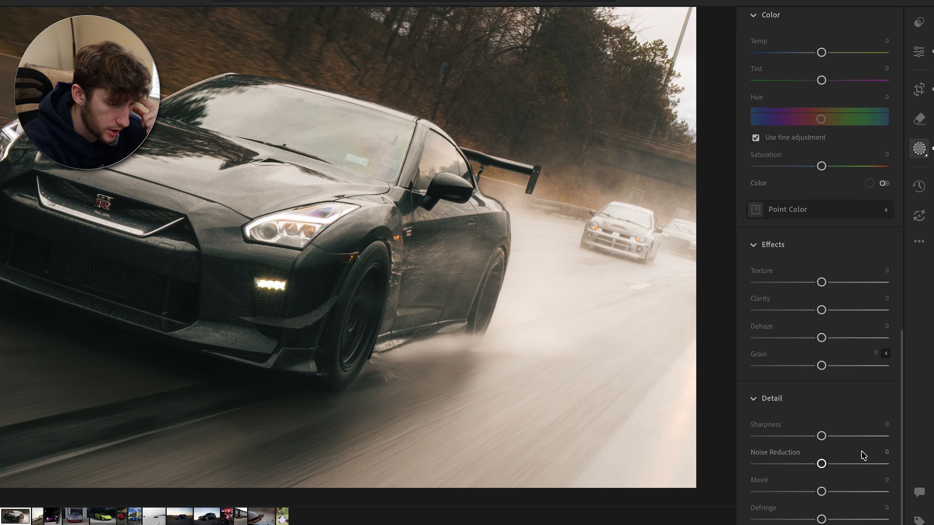
scroll(806, 254, up, 15)
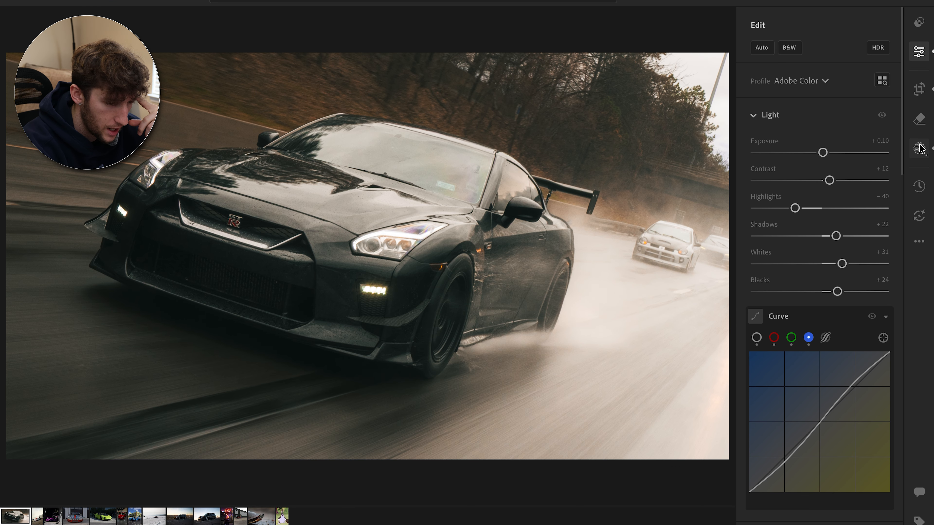
Step: Create a radial gradient mask centred near the photo's upper-left corner and stretch it across the full width of the upper edge
click(919, 149)
click(757, 42)
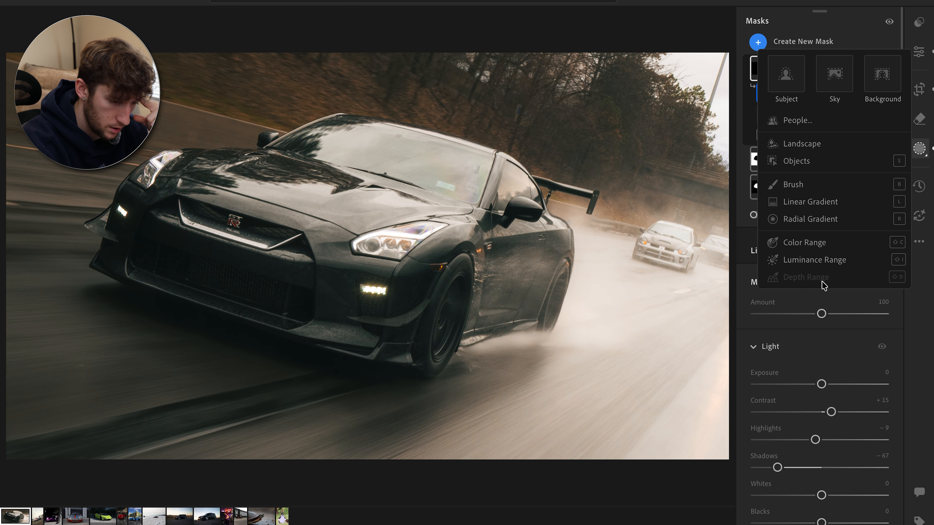
click(805, 218)
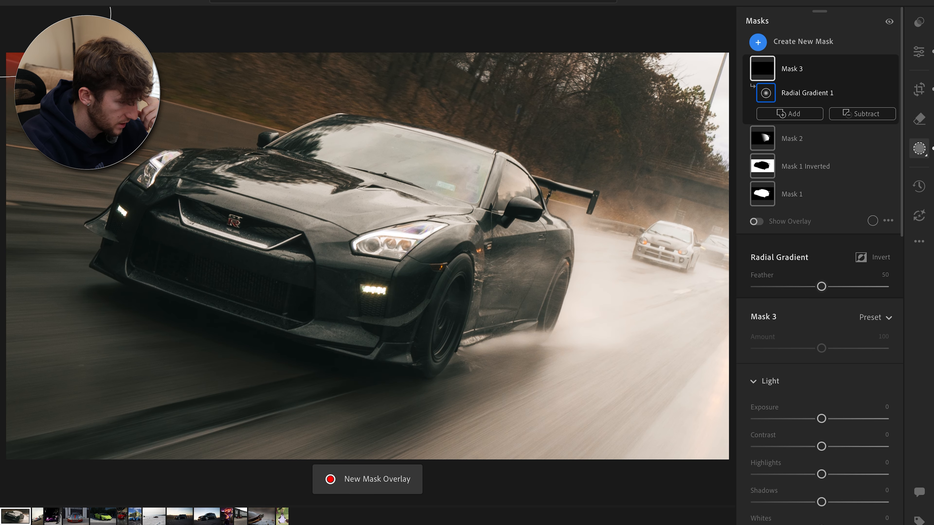
drag(110, 89, 445, 94)
drag(444, 13, 732, 13)
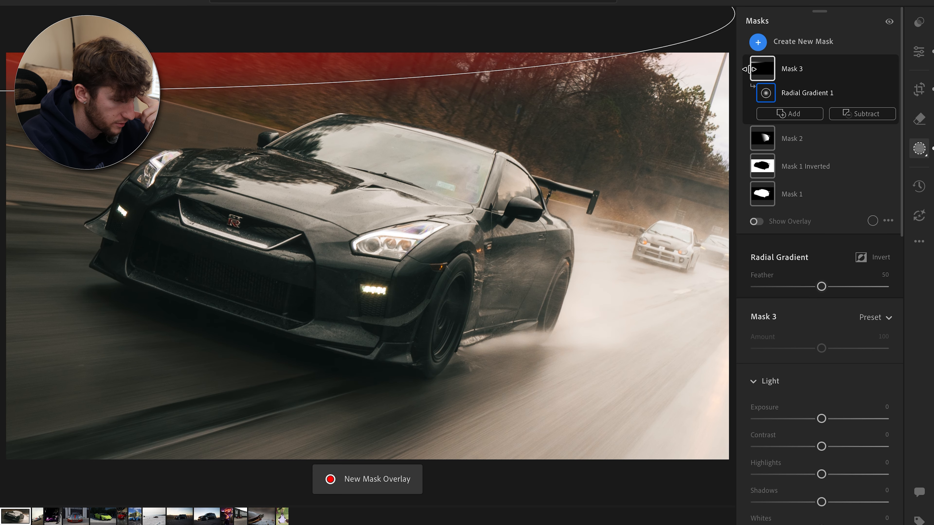
drag(2, 91, 3, 124)
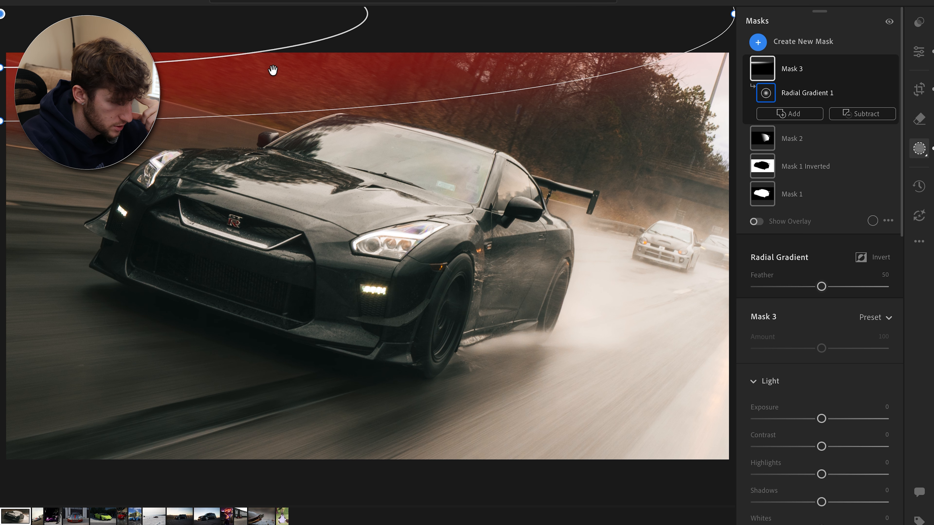
Step: Set the radial mask's Exposure to +0.76 and enlarge it downward to cover the hillside and much of the car
drag(821, 418, 833, 418)
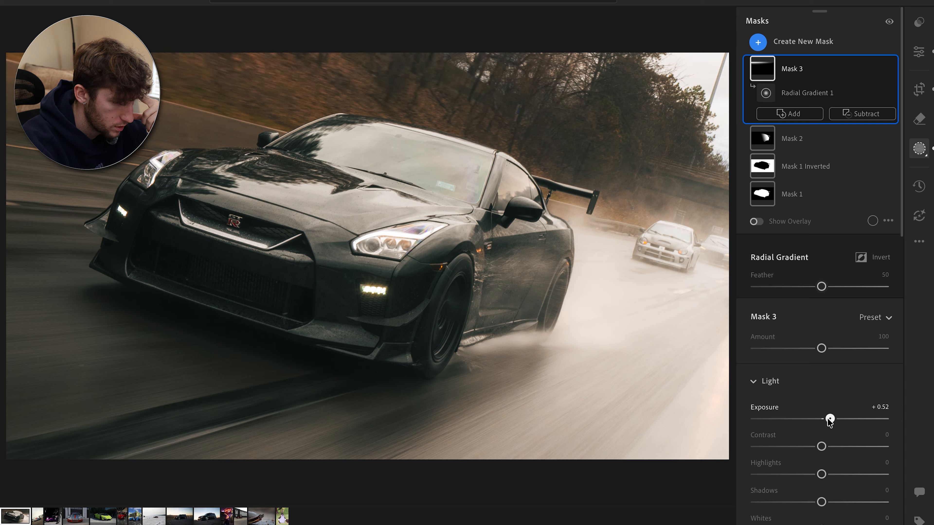
drag(1, 121, 21, 266)
drag(65, 150, 84, 177)
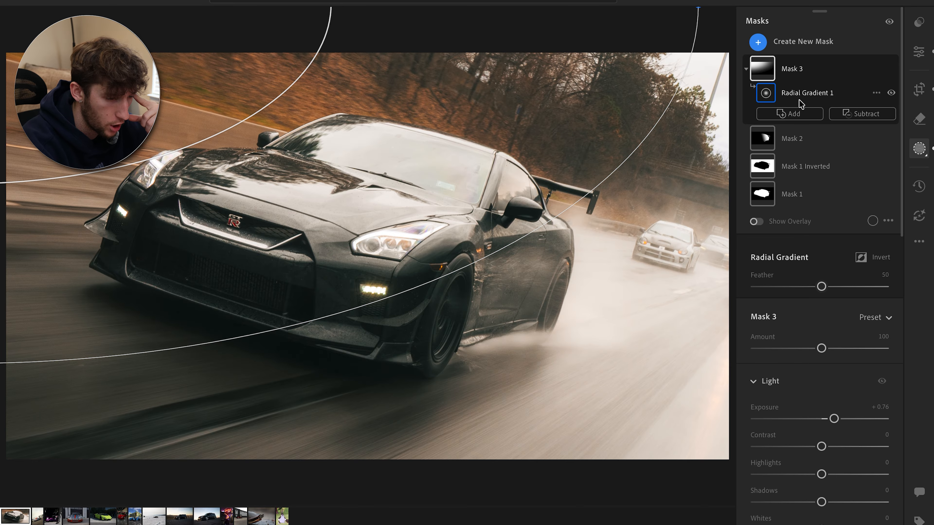
Step: Subtract the black car from the radial gradient mask with an Objects selection
click(820, 114)
click(844, 117)
click(844, 117)
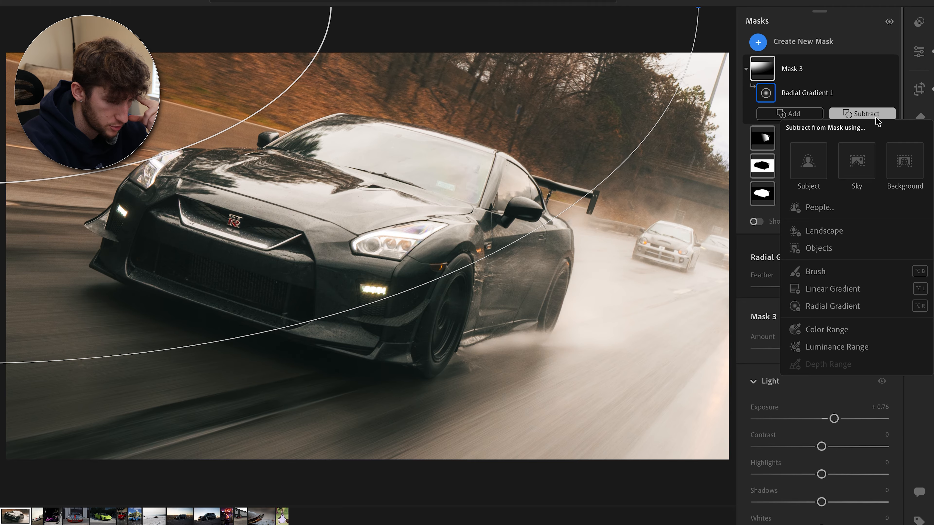
click(805, 257)
drag(108, 91, 619, 384)
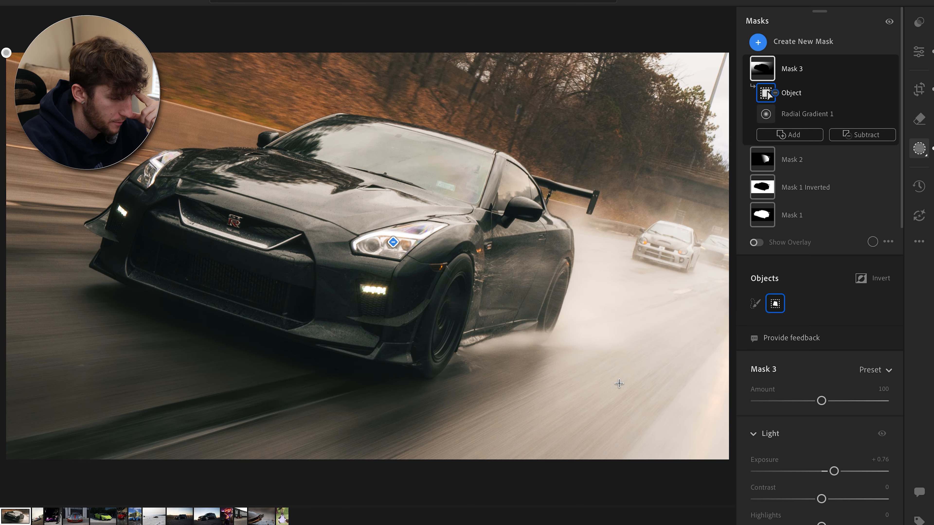
Step: Reset the crop to the original 4 x 3 frame and crop in tighter on the black car from the lower-right corner
key(c)
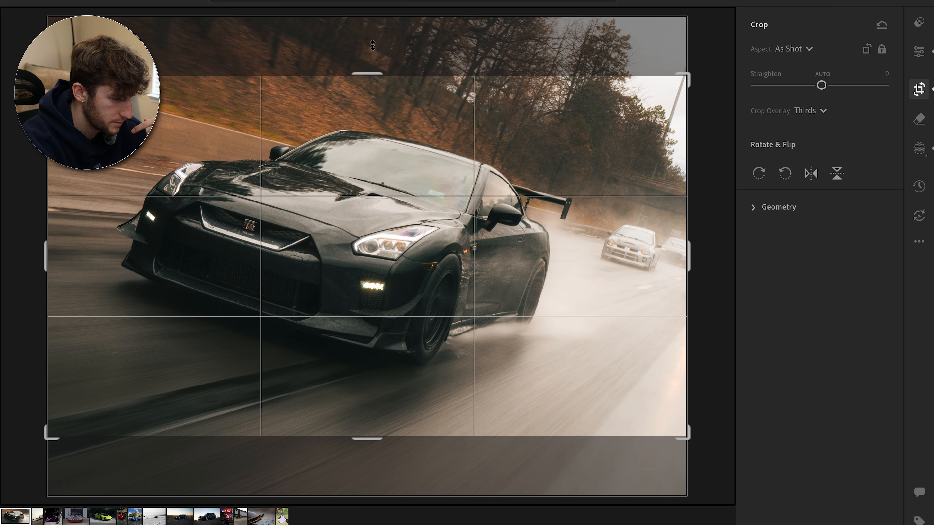
click(881, 52)
drag(371, 74, 371, 27)
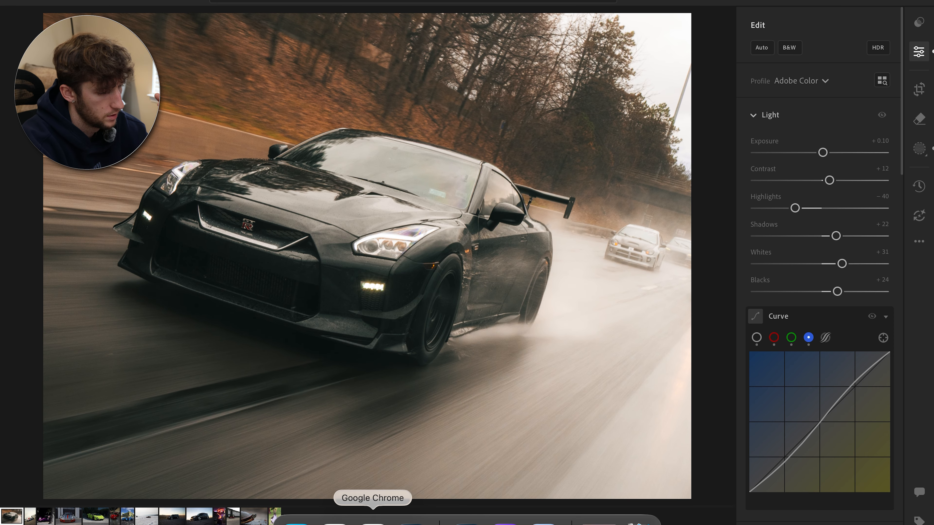
click(918, 89)
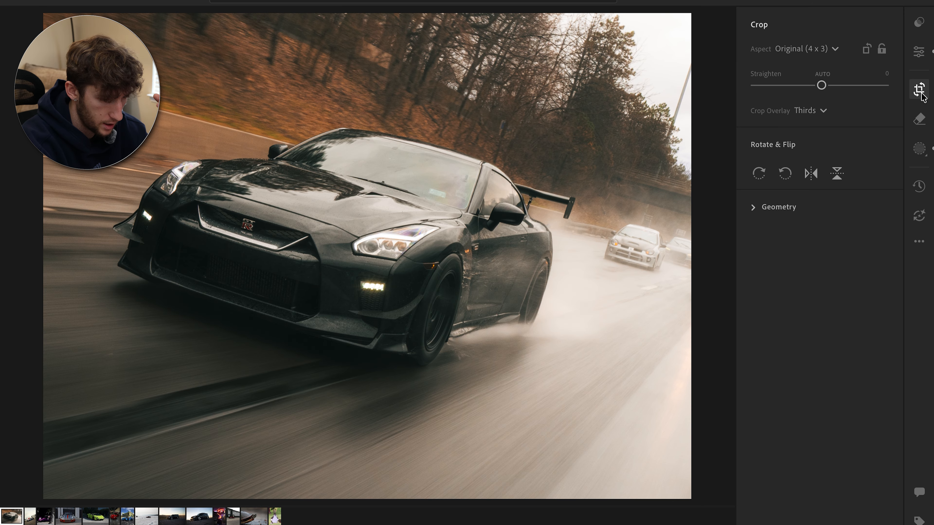
drag(680, 494, 655, 465)
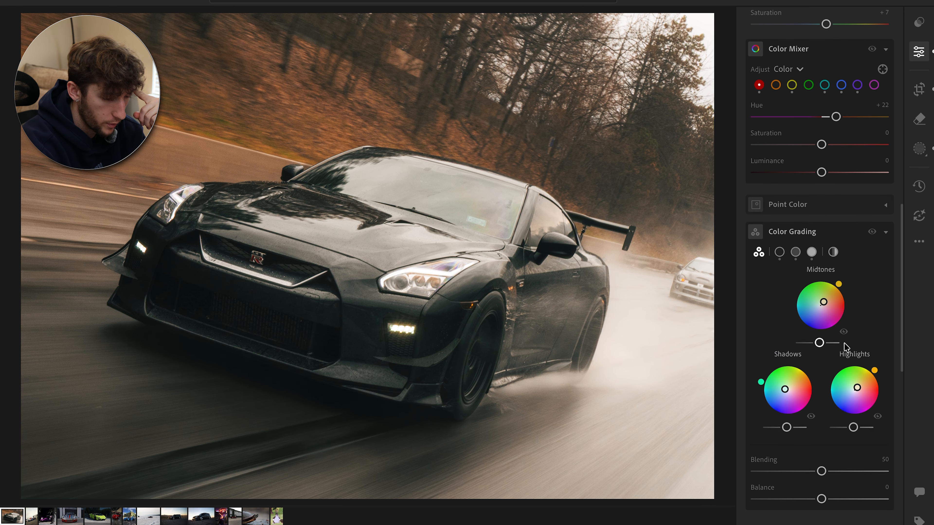
Step: Set Sharpening to 27 and examine the noise and detail on the black car's door and mirror
scroll(845, 347, down, 15)
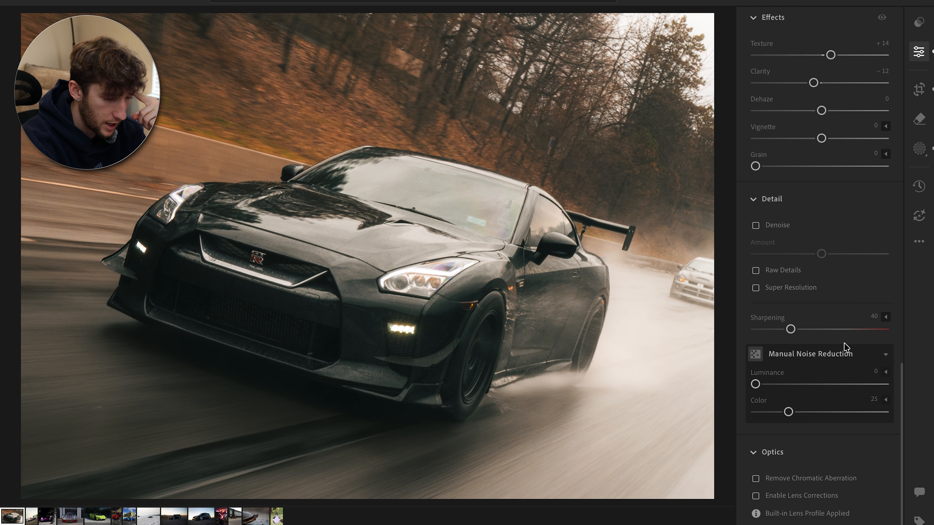
mouse_move(788, 329)
mouse_down()
mouse_move(773, 333)
mouse_move(798, 331)
mouse_move(780, 330)
mouse_up()
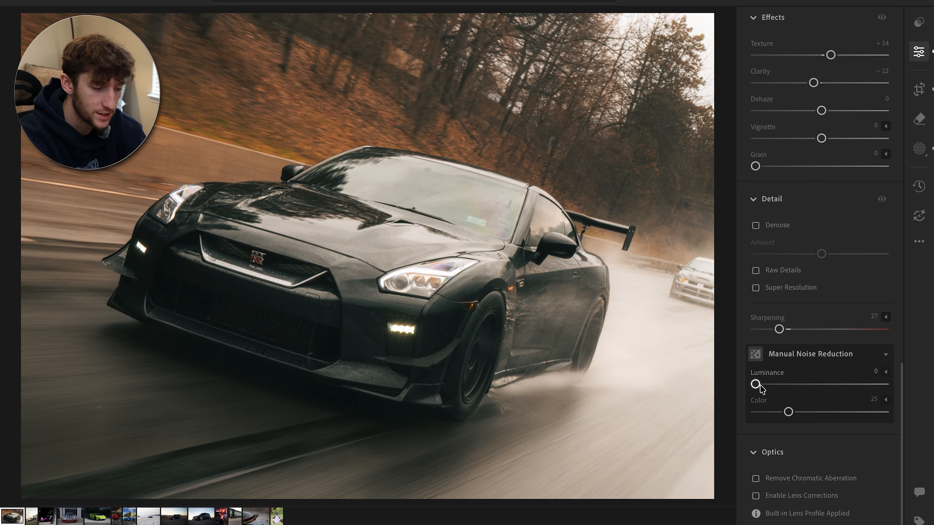
click(624, 298)
drag(385, 210, 454, 254)
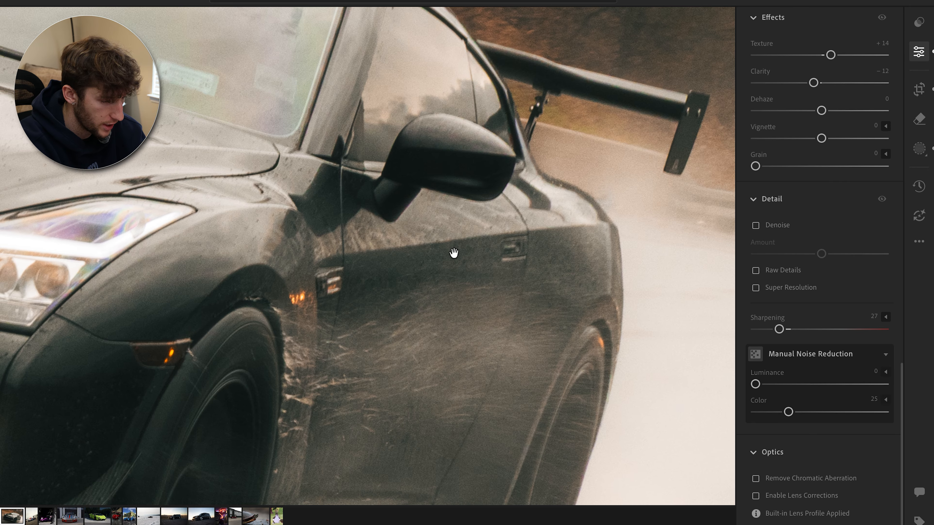
Step: Set the manual noise reduction to Luminance 11 and Color 36 for the grain on the black car's door
click(454, 254)
drag(509, 274, 305, 347)
click(311, 263)
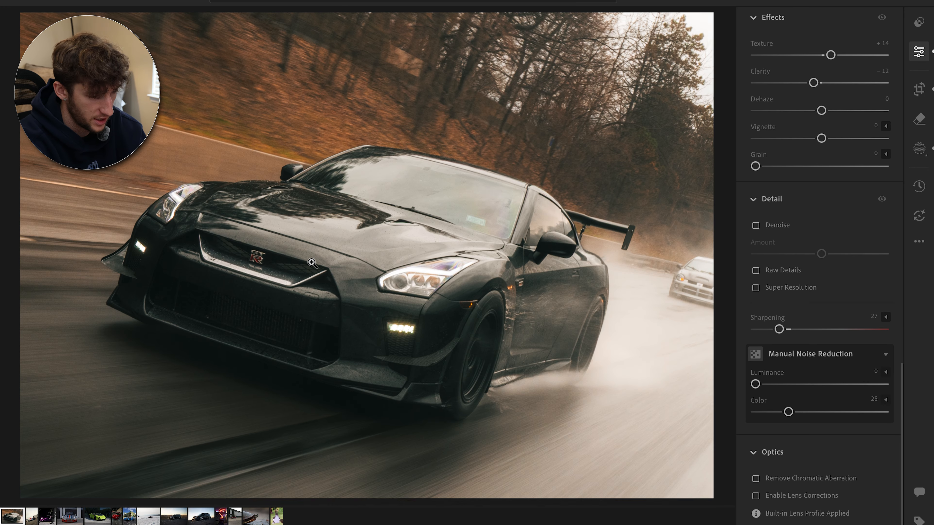
click(590, 284)
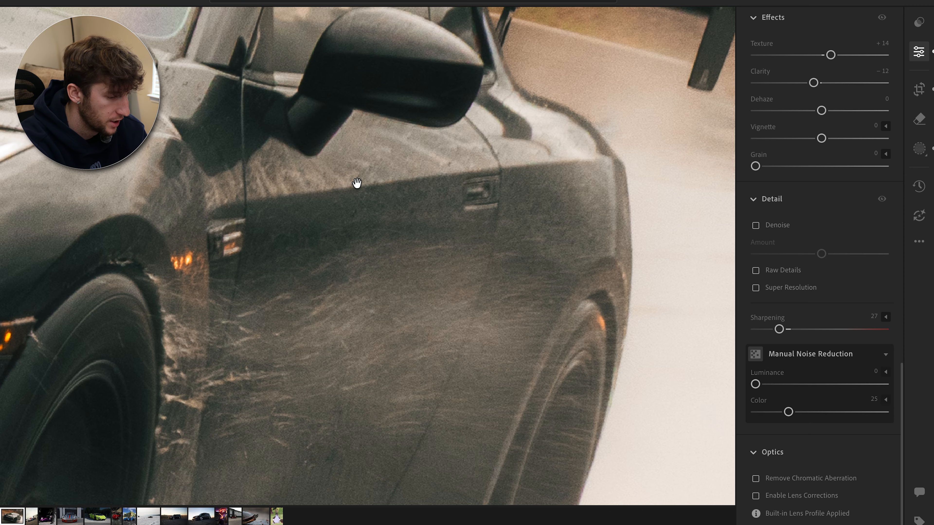
click(526, 196)
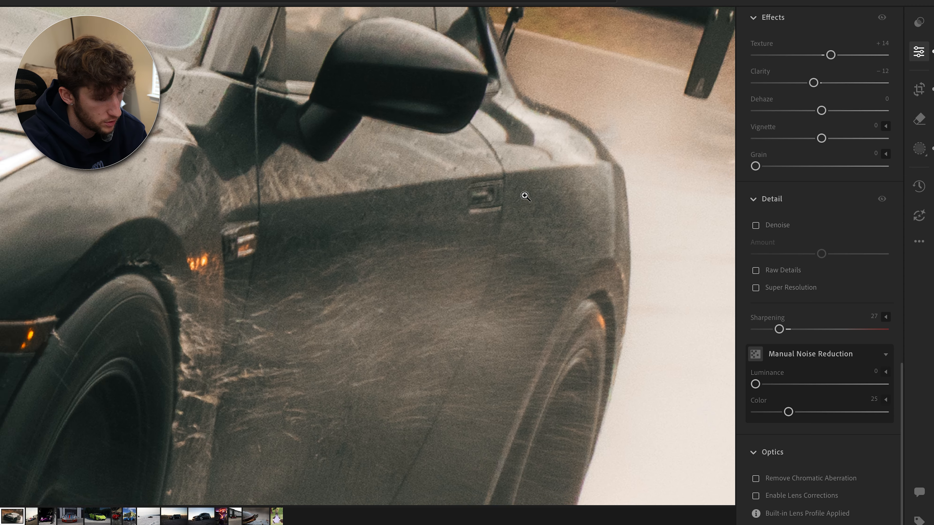
click(768, 384)
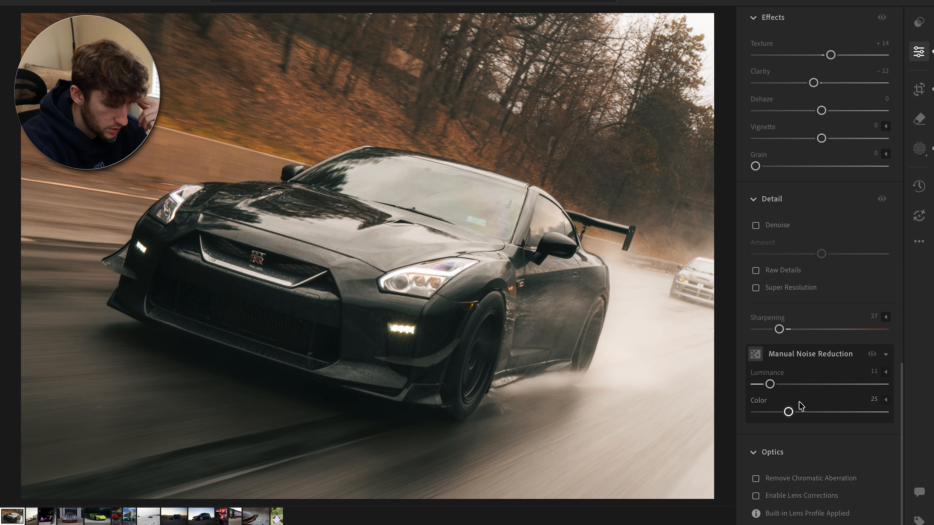
click(803, 413)
Step: Try Luminance noise reduction at 100 on the black car's door, and reduce it to a light amount
scroll(244, 223, up, 5)
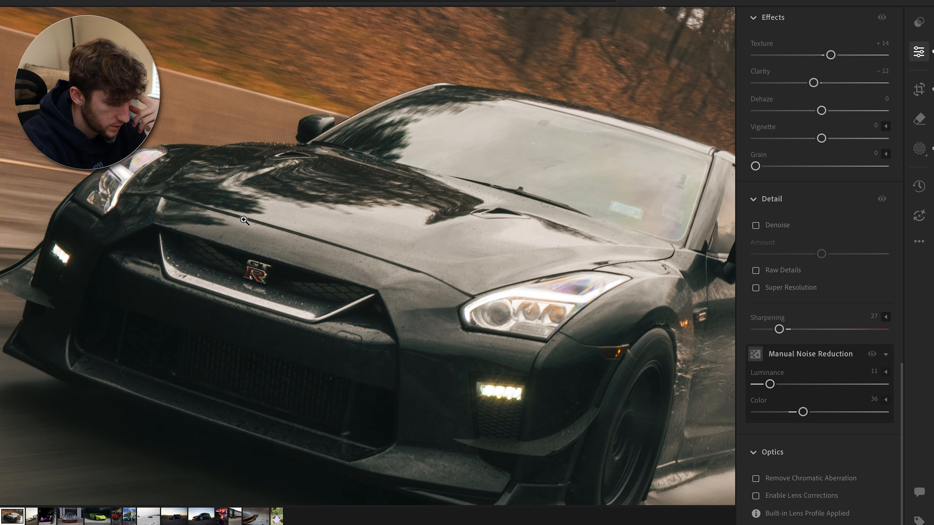
scroll(292, 215, right, 10)
scroll(292, 214, up, 4)
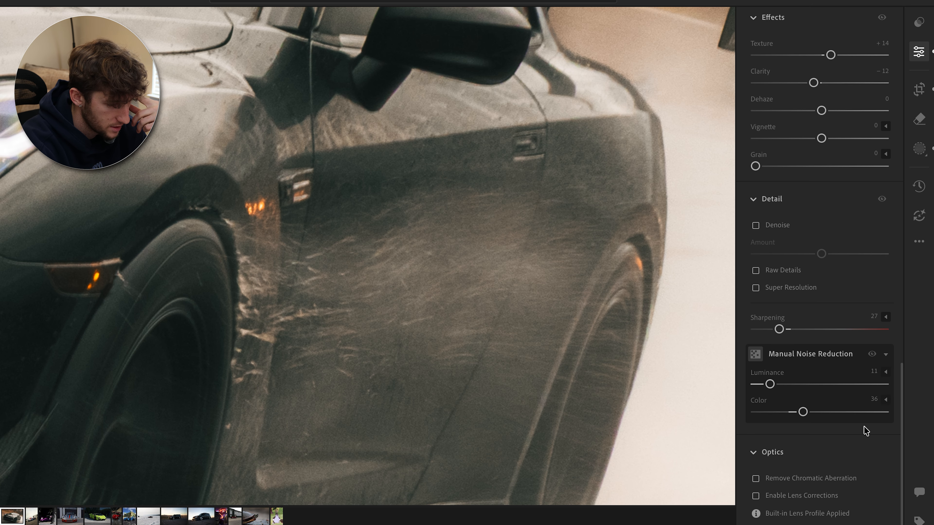
drag(843, 385, 931, 388)
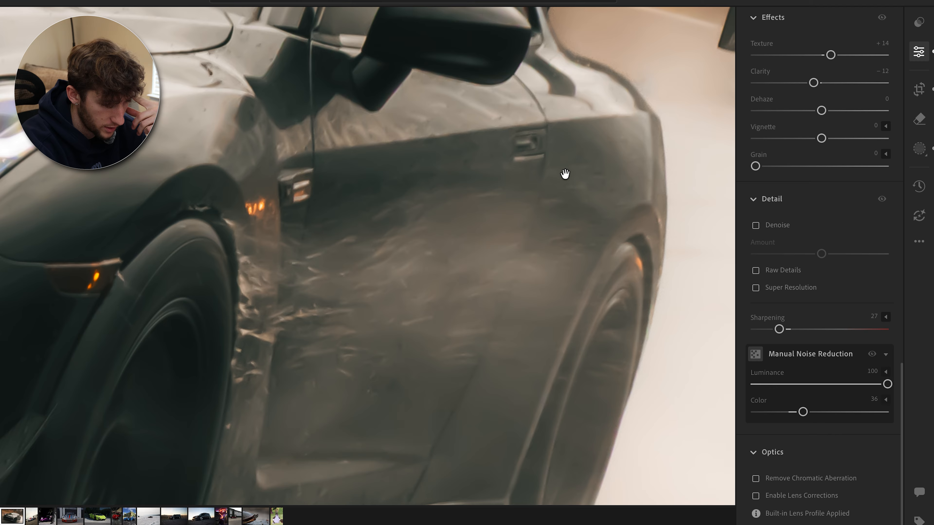
scroll(560, 176, down, 8)
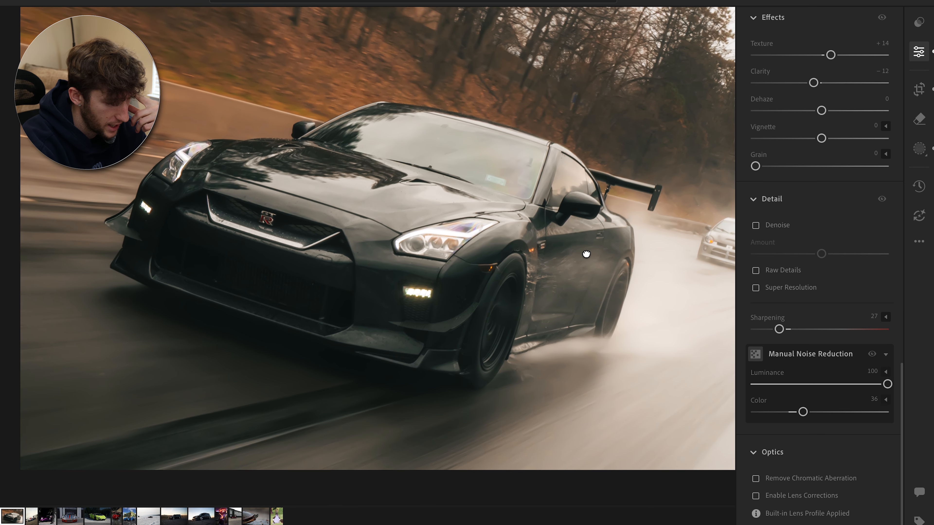
drag(586, 254, 590, 265)
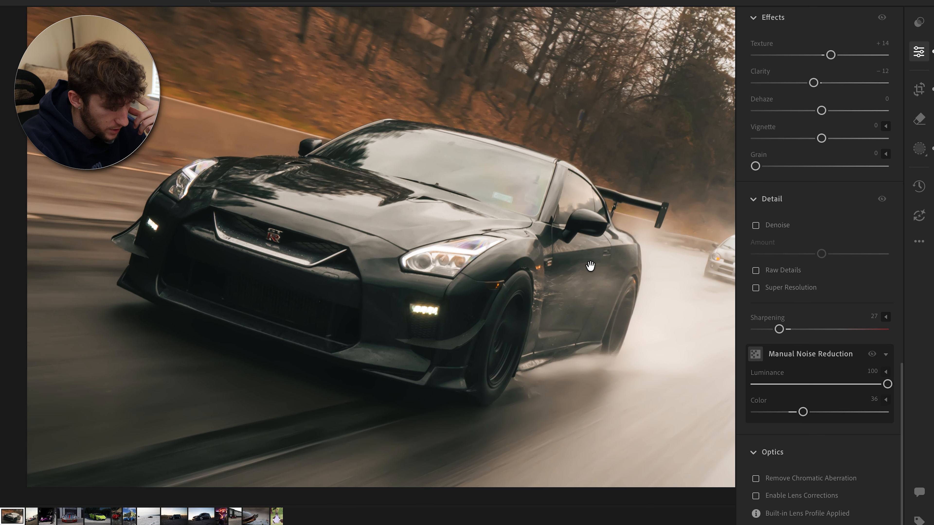
click(780, 384)
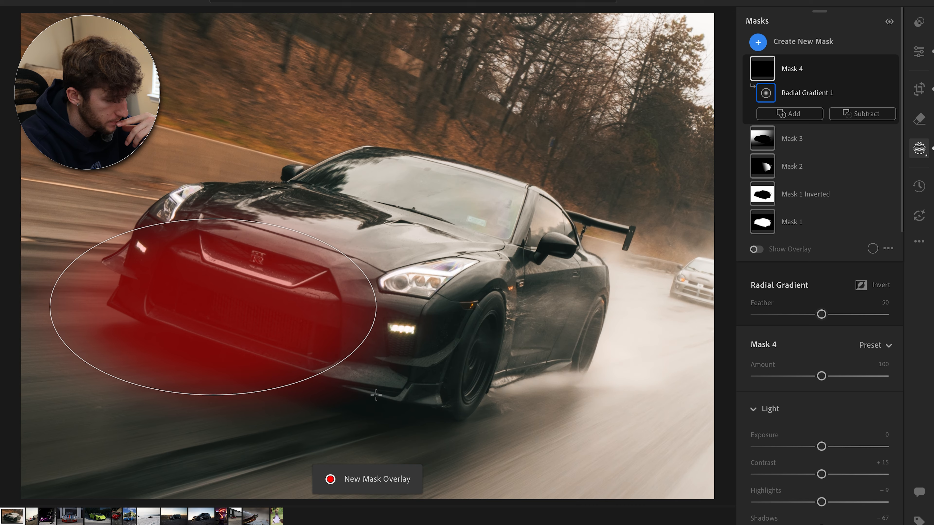
Step: Place a radial gradient mask over the black car's grille and bumper, with Highlights +59 and Shadows +100
drag(376, 395, 374, 386)
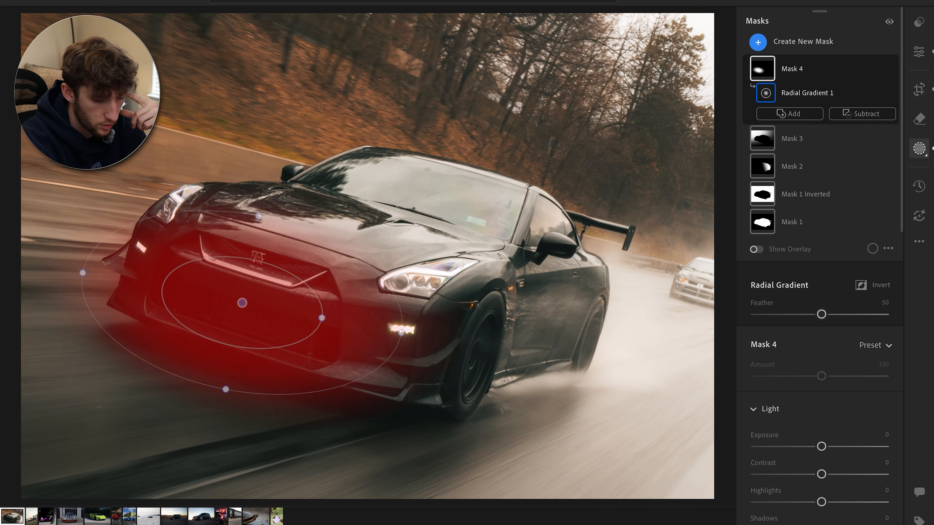
drag(821, 524, 887, 521)
scroll(825, 470, down, 3)
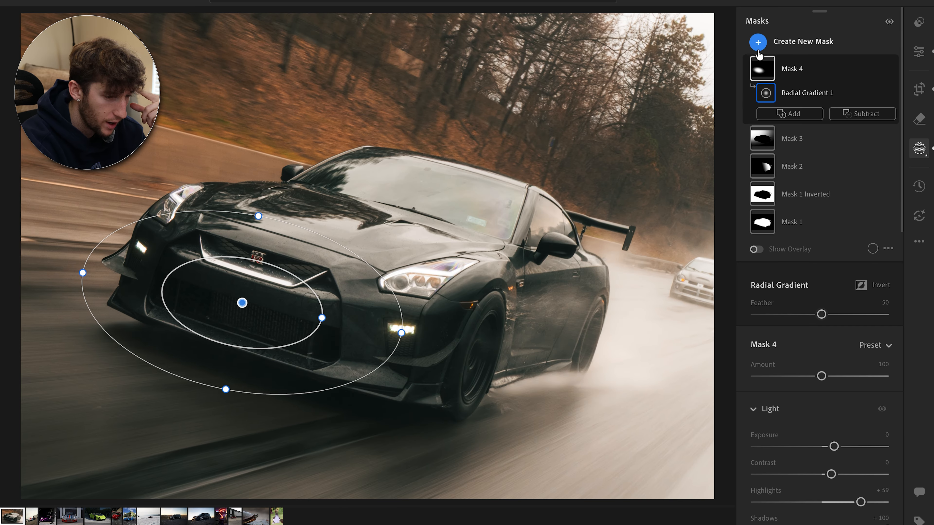
Step: Widen the crop to the original 4 x 3 frame and trim it from the lower-right corner, keeping the white car inside
click(913, 58)
click(917, 84)
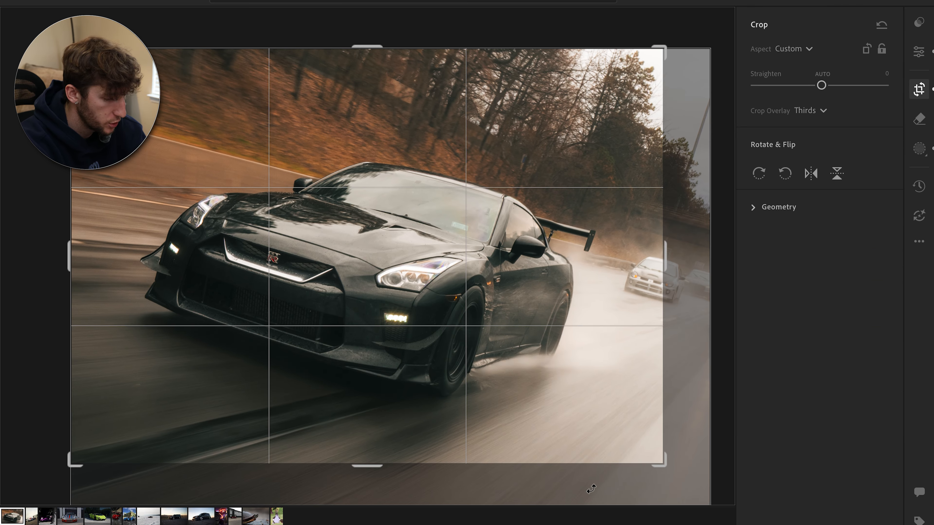
drag(667, 466, 692, 499)
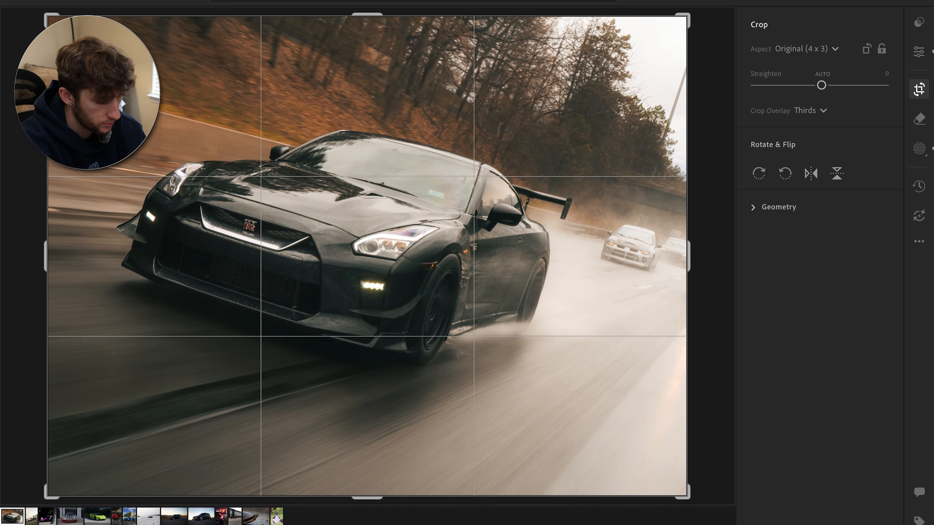
drag(685, 494, 677, 466)
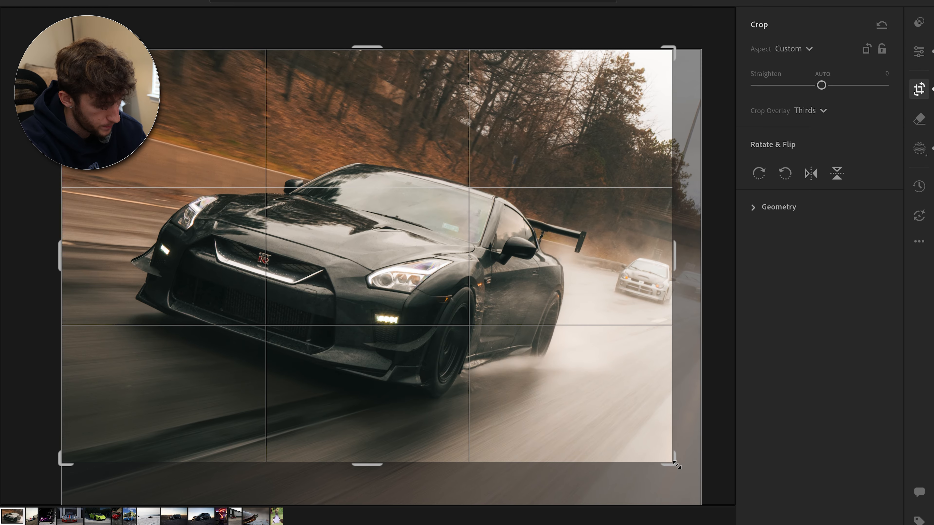
click(919, 51)
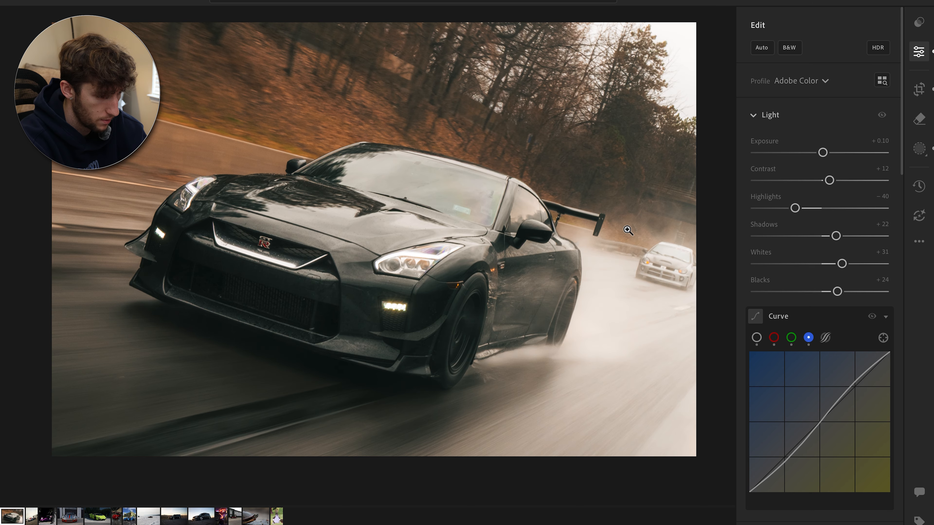
Step: Add a linear gradient mask over the photo's lower-left corner and set its Exposure to -0.56
click(594, 163)
drag(596, 167, 477, 239)
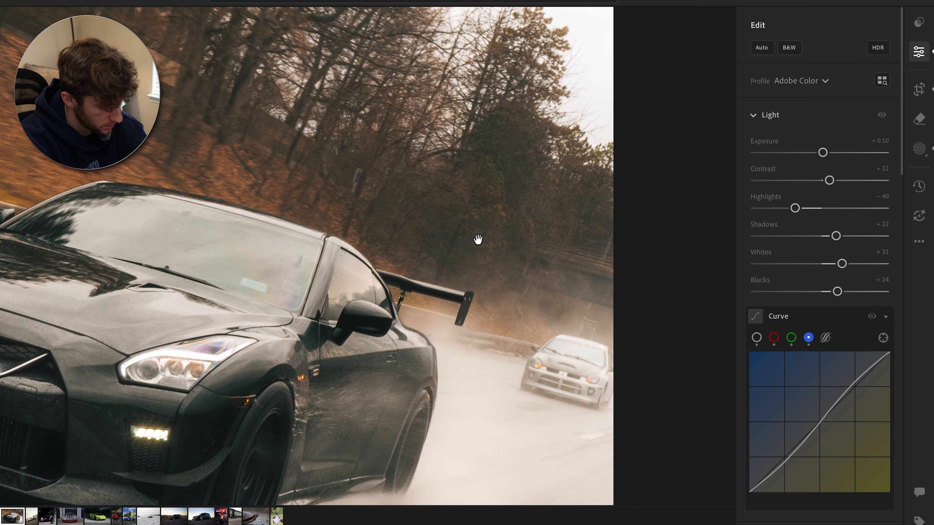
key(i)
key(i)
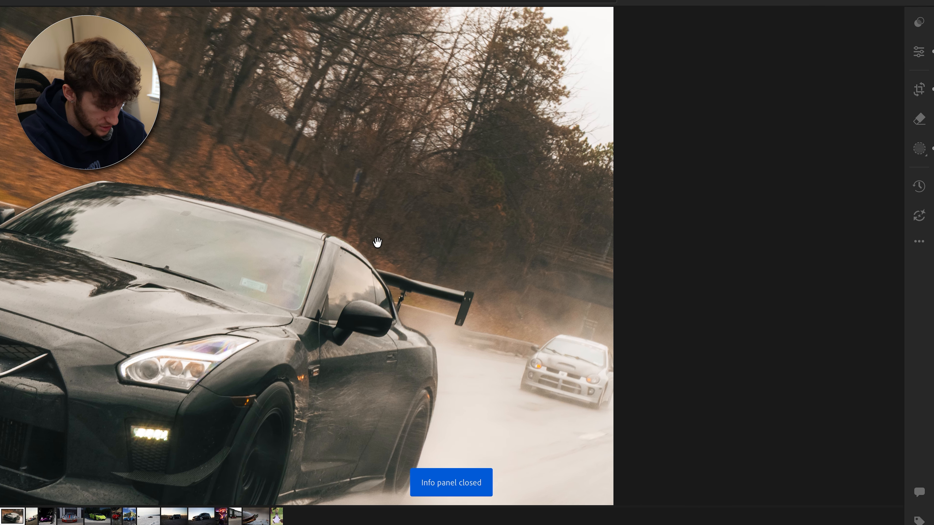
click(370, 239)
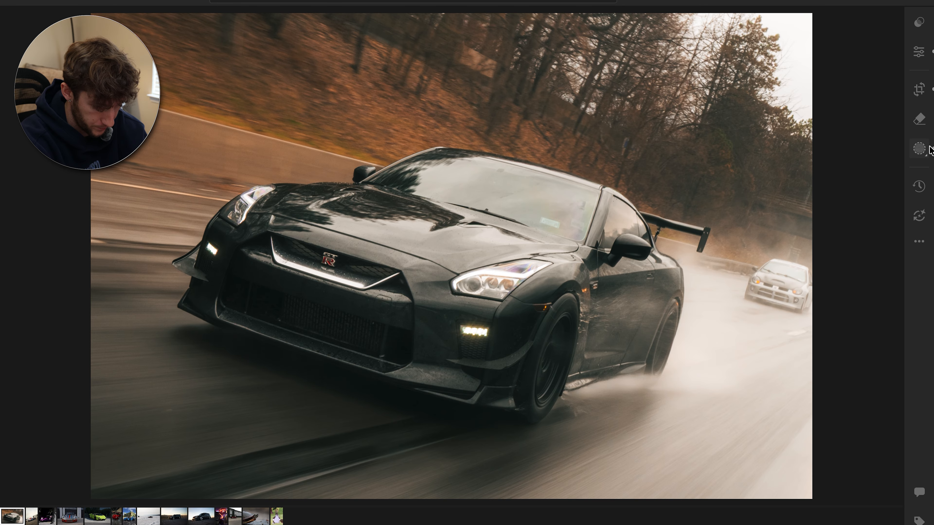
click(919, 149)
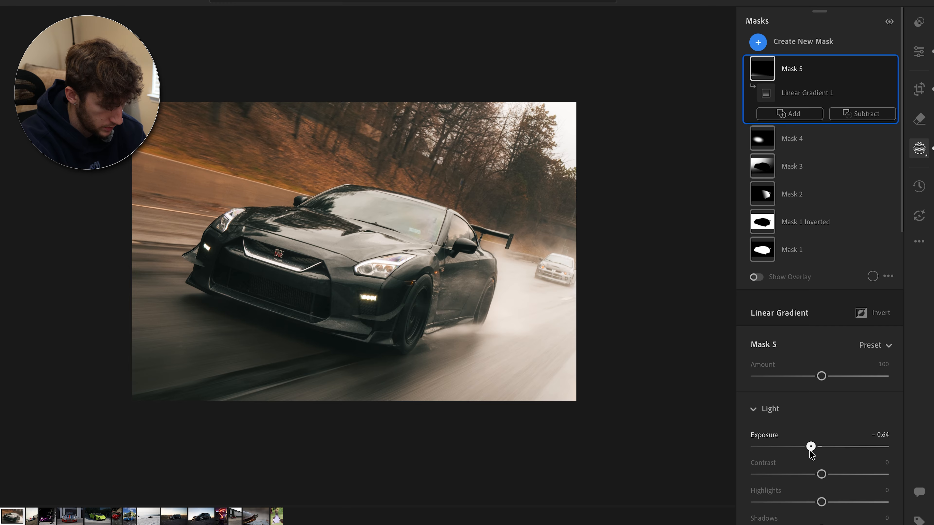
drag(811, 446, 812, 446)
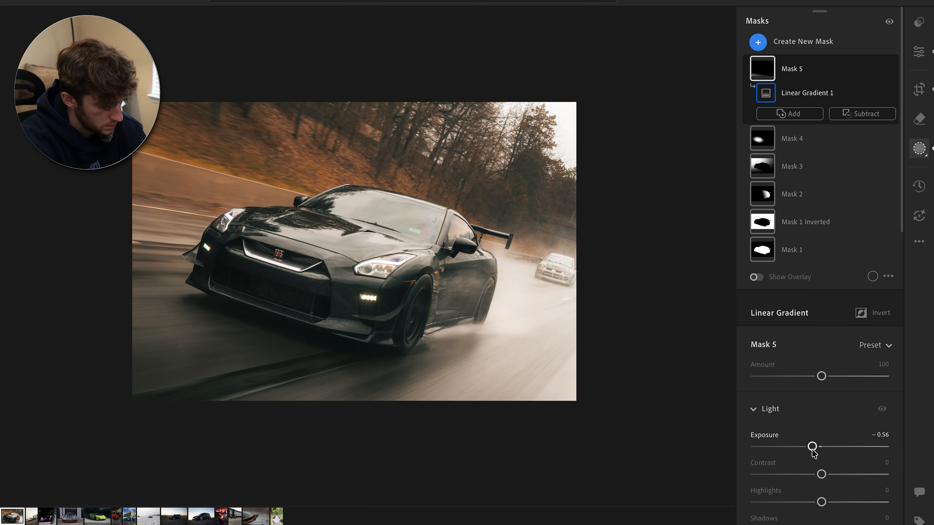
Step: Add a second linear gradient from the photo's lower-right corner to the mask and subtract the black car with an Objects selection
click(789, 114)
click(783, 304)
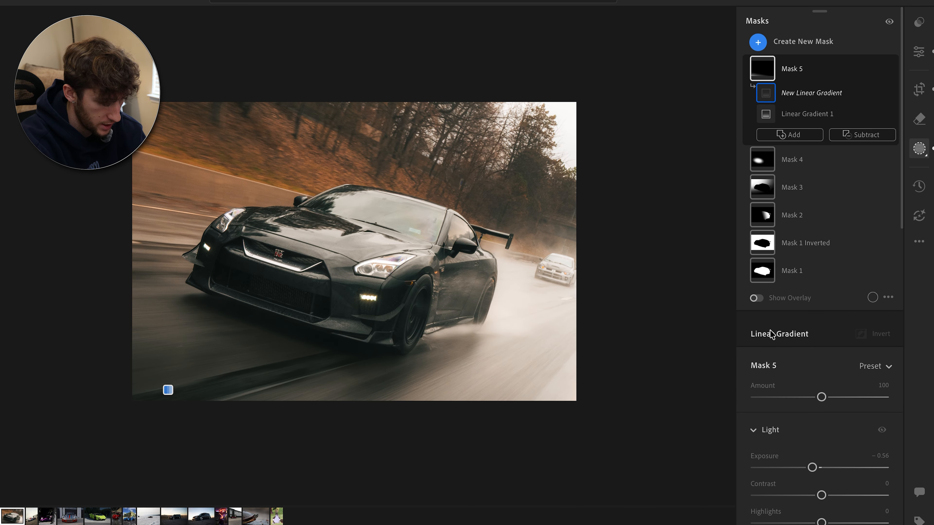
drag(595, 407, 405, 319)
click(862, 135)
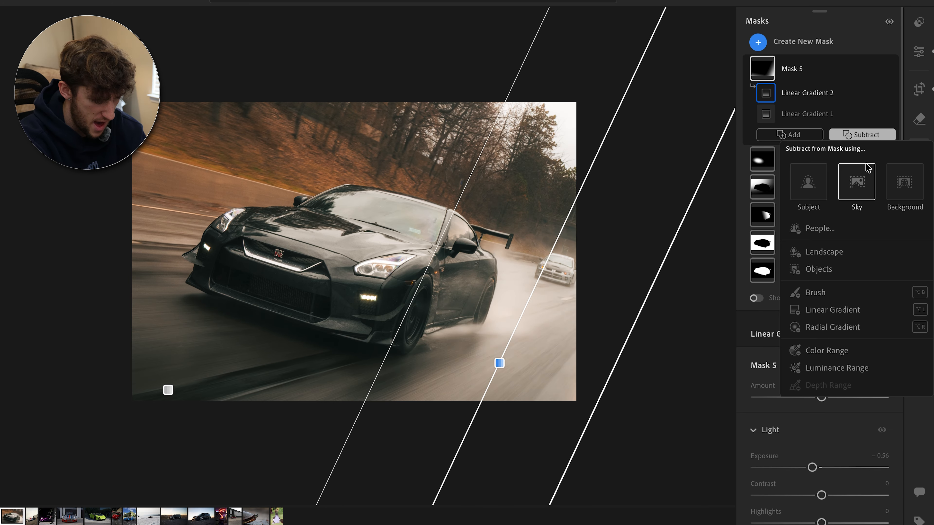
click(818, 269)
drag(193, 158, 542, 312)
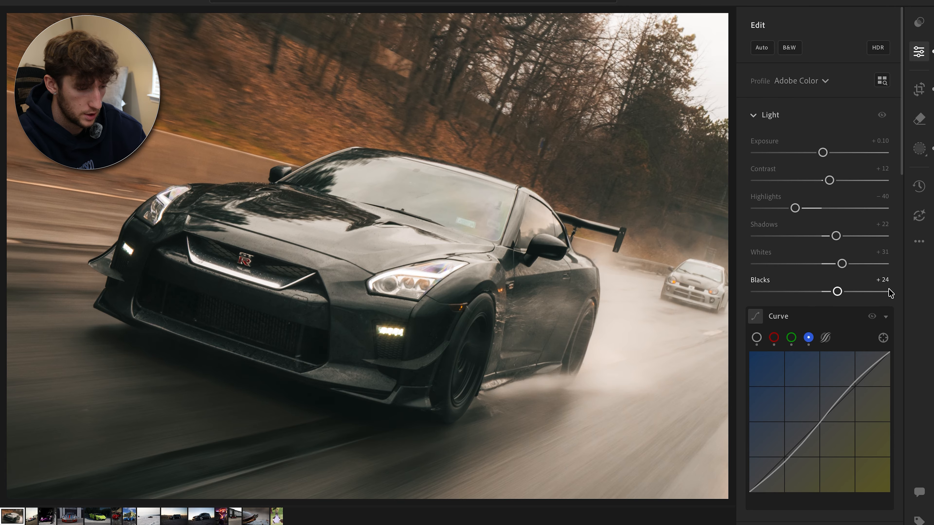
Step: Shift the Color Grading midtones and highlights slightly further toward warm yellow-orange
scroll(865, 290, down, 10)
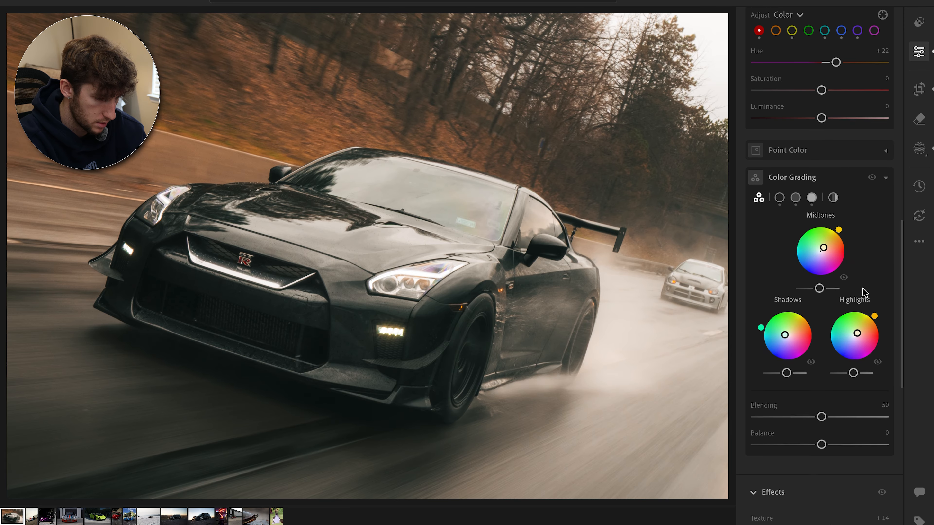
drag(827, 240, 825, 244)
drag(865, 333, 861, 323)
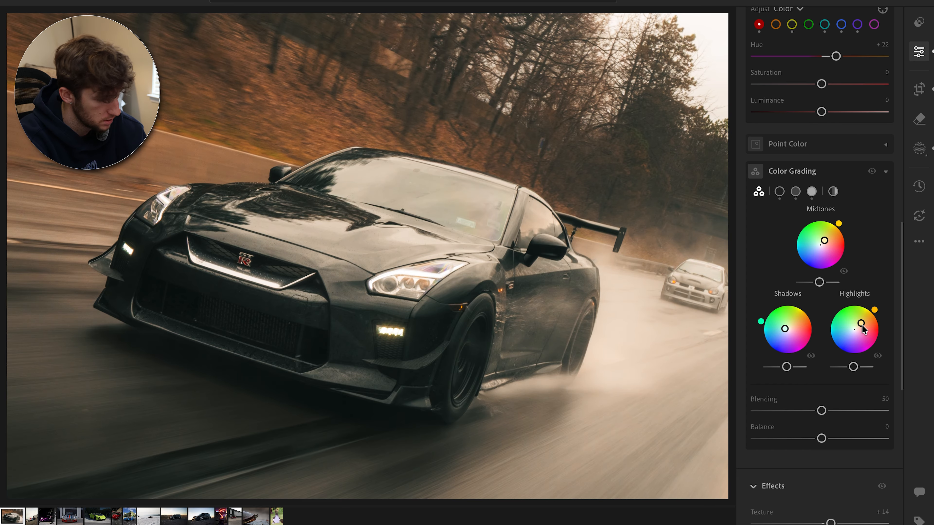
Step: Inspect the white car behind the GT-R and open the photo in Photoshop for editing
double_click(455, 283)
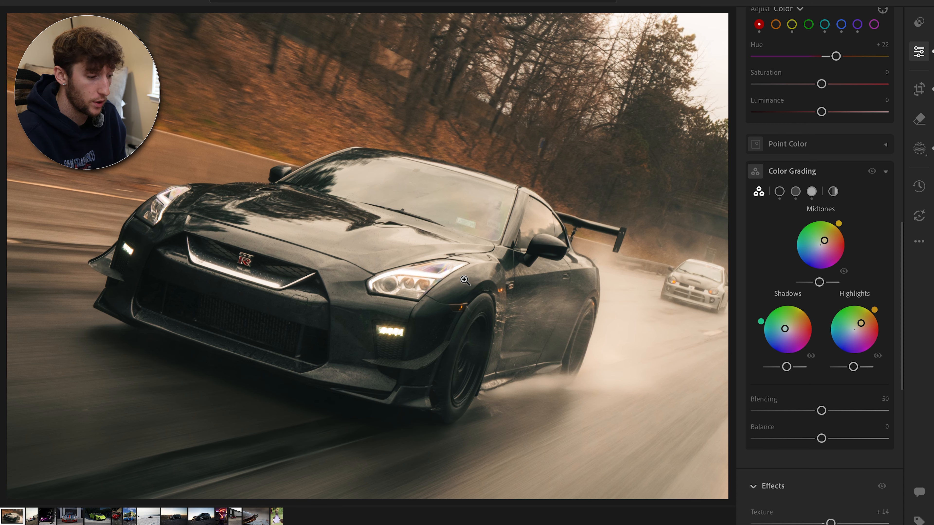
click(613, 228)
click(613, 229)
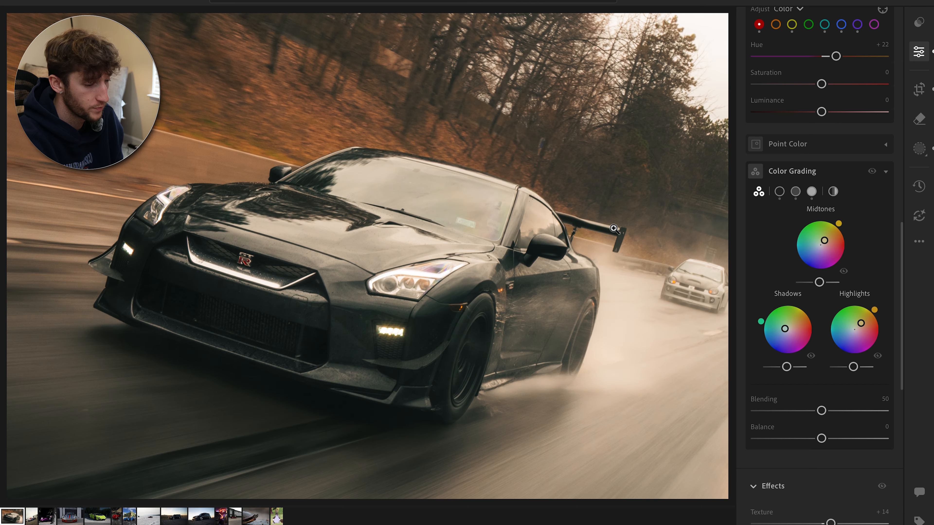
click(699, 273)
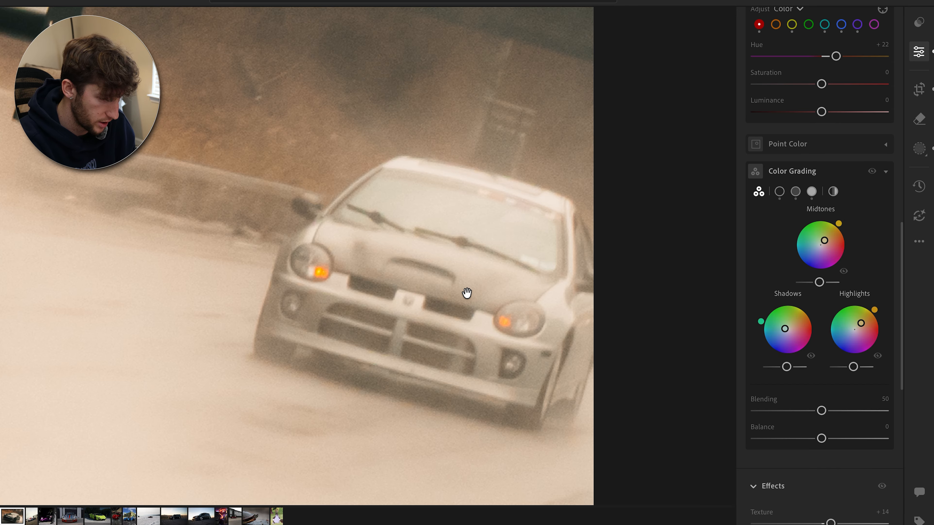
scroll(466, 293, up, 3)
click(466, 293)
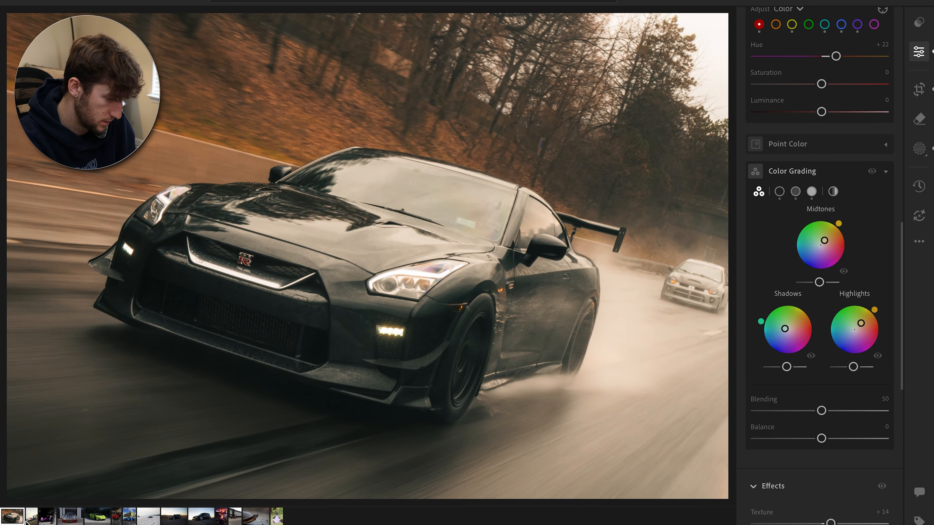
right_click(15, 516)
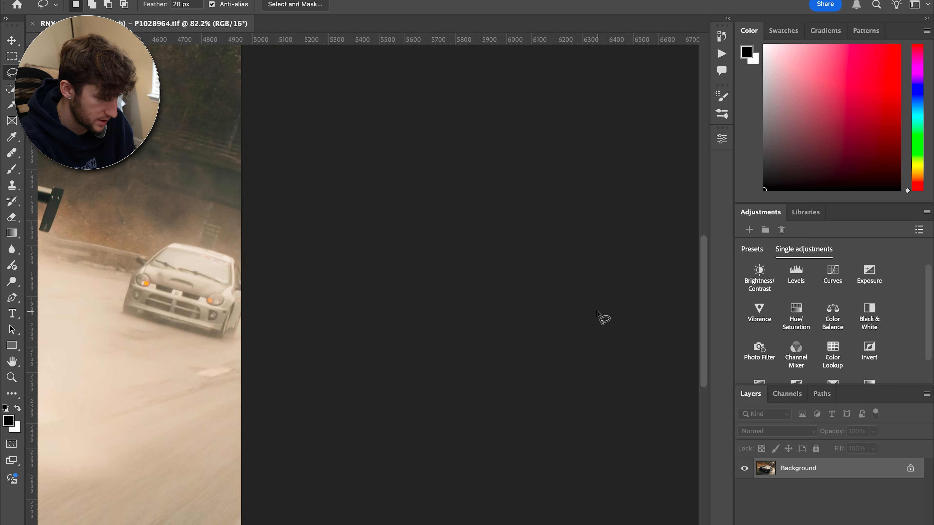
Step: Lasso the white background car, replace it using Generative Fill with the prompt "remove", and choose the third variation
scroll(598, 317, left, 10)
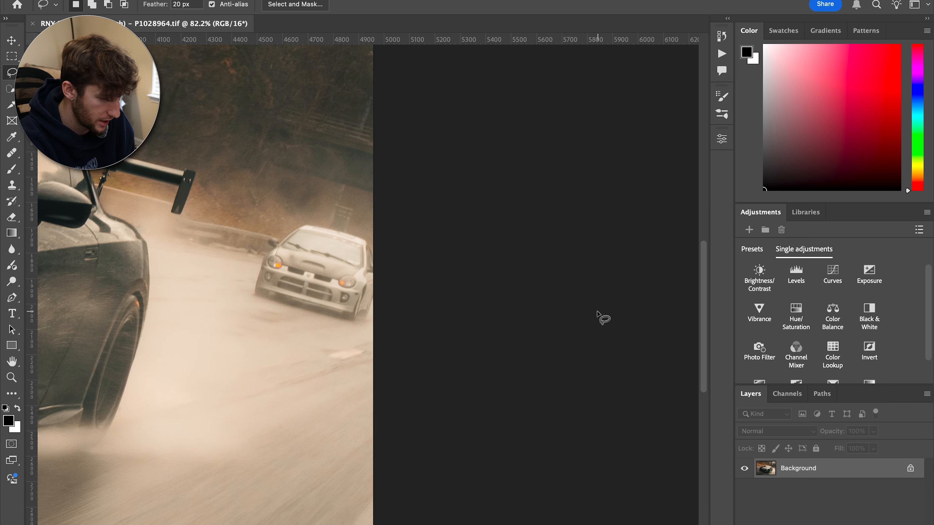
scroll(512, 324, up, 3)
scroll(512, 321, right, 10)
mouse_move(448, 246)
mouse_down()
mouse_move(347, 248)
mouse_move(306, 325)
mouse_up()
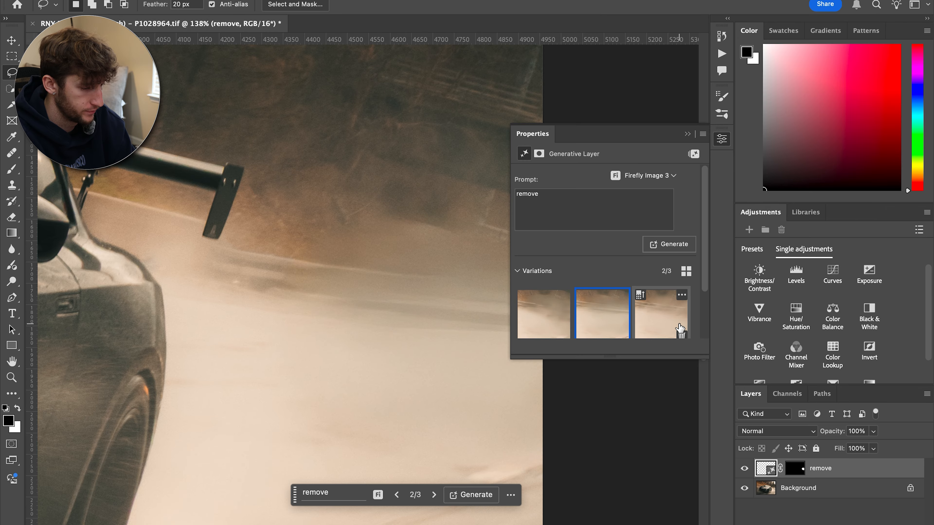
click(680, 327)
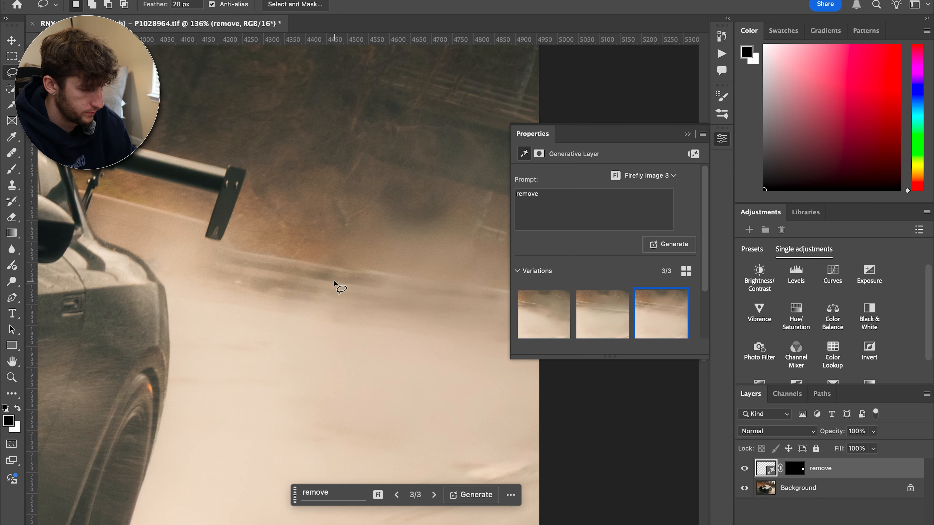
scroll(340, 288, down, 5)
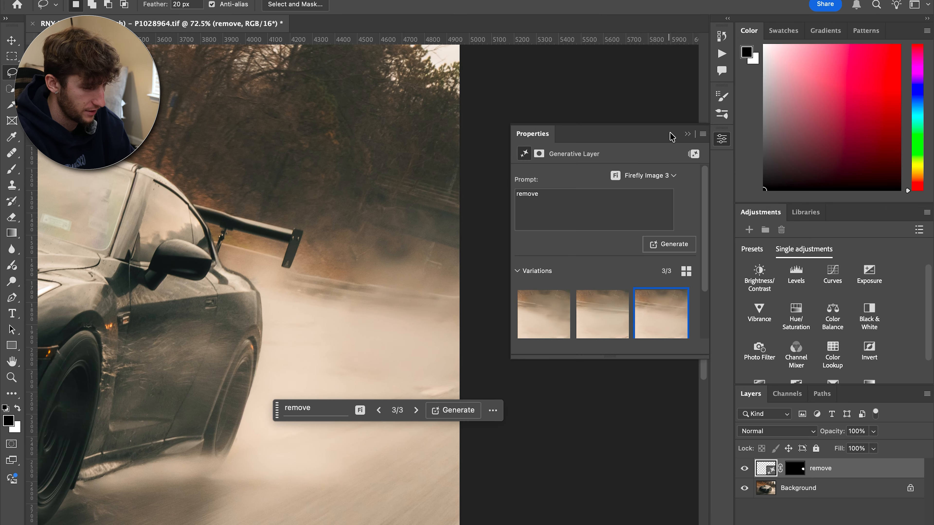
Step: Toggle the generative "remove" layer off and on to compare the area behind the GT-R with and without the white car
click(687, 134)
click(744, 468)
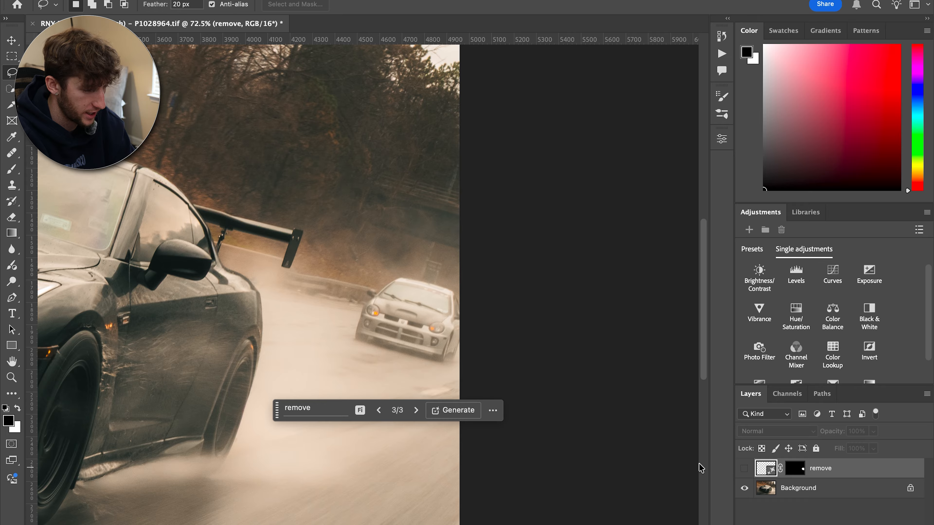
scroll(358, 313, up, 10)
click(744, 469)
scroll(401, 322, down, 12)
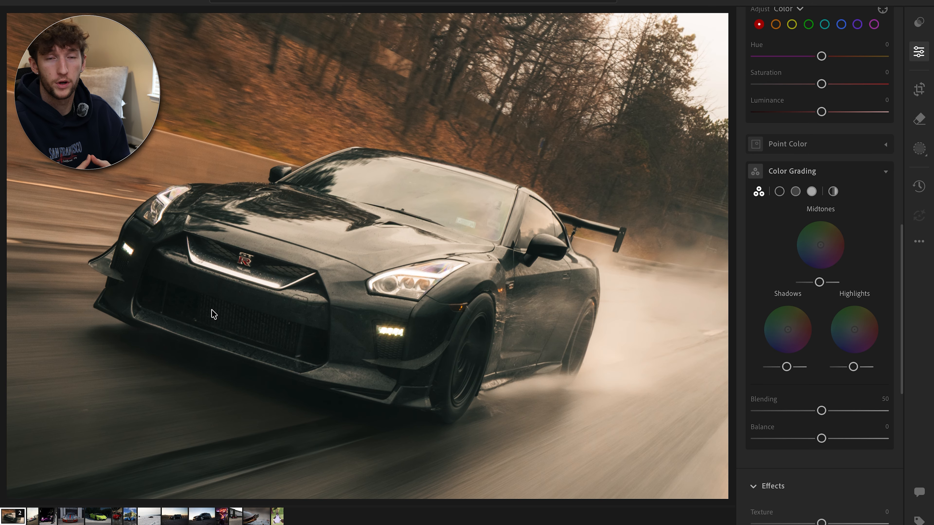
Step: Open the blue number 22 race car photo in Lightroom and examine its camera info and the car's details up close
click(61, 519)
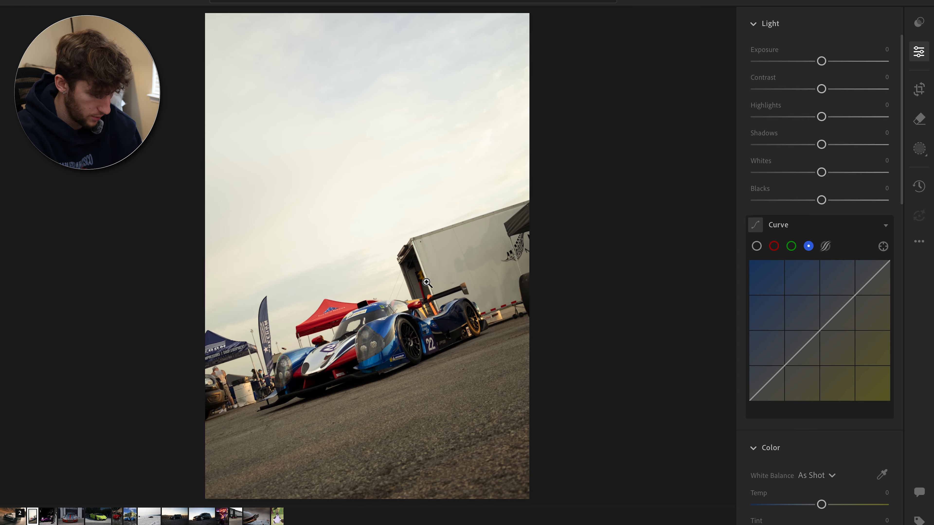
key(i)
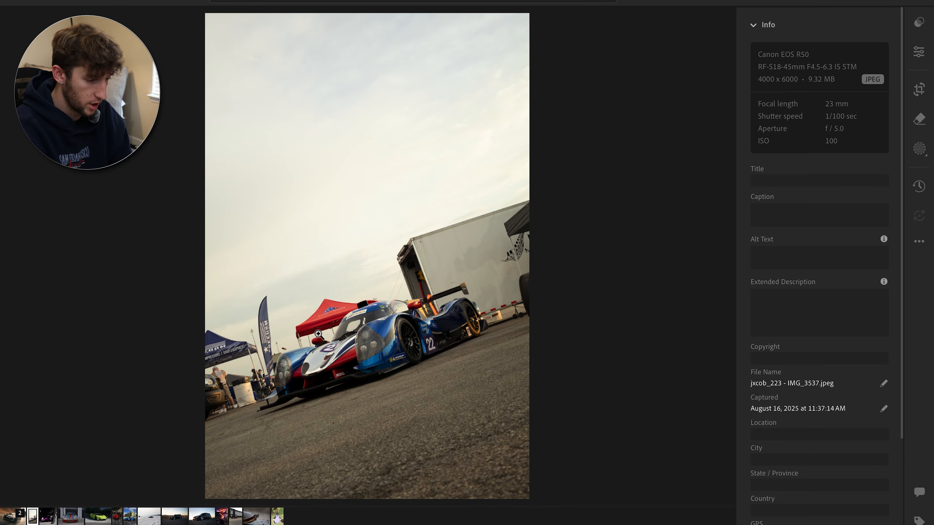
click(365, 337)
click(364, 336)
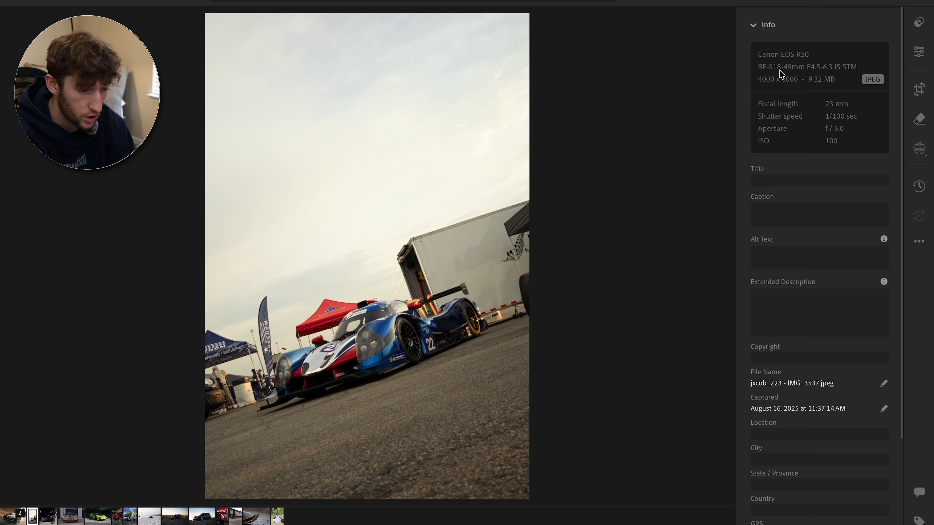
click(294, 340)
drag(354, 305, 370, 298)
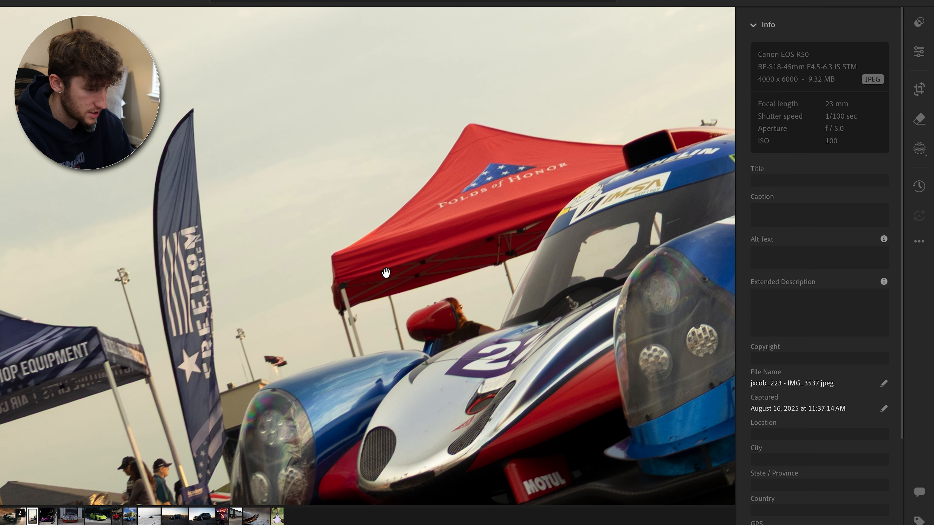
click(488, 179)
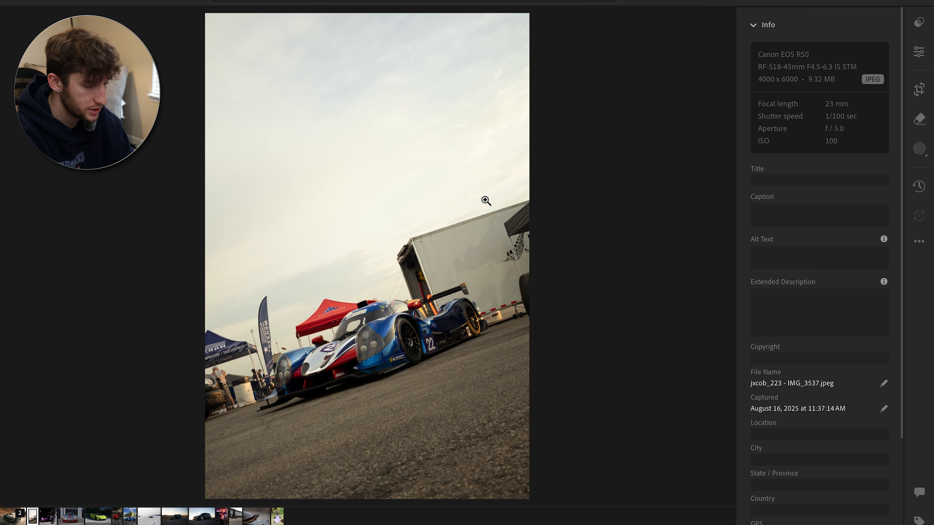
Step: Try rotating the race car photo's crop clockwise to reduce the tilt of the scene
click(919, 89)
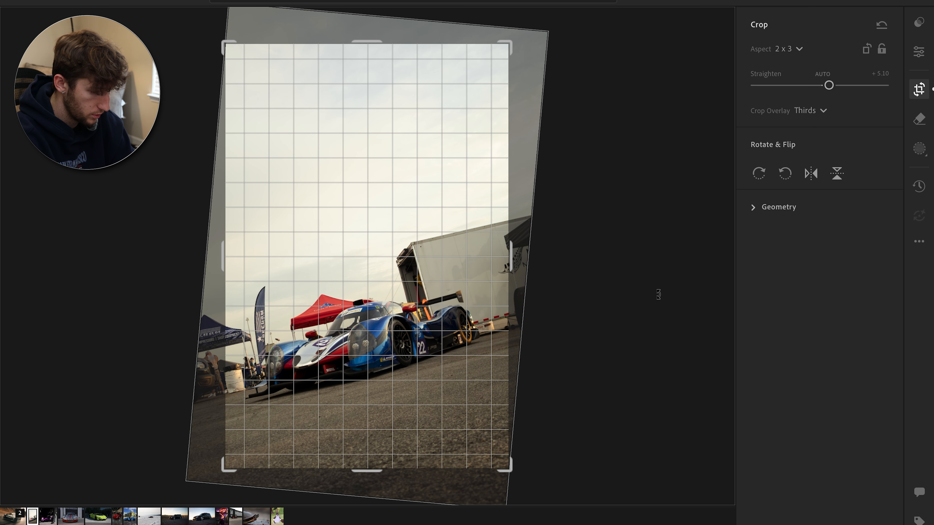
mouse_move(664, 297)
mouse_down()
mouse_move(658, 275)
mouse_move(662, 286)
mouse_up()
key(Return)
key(Right)
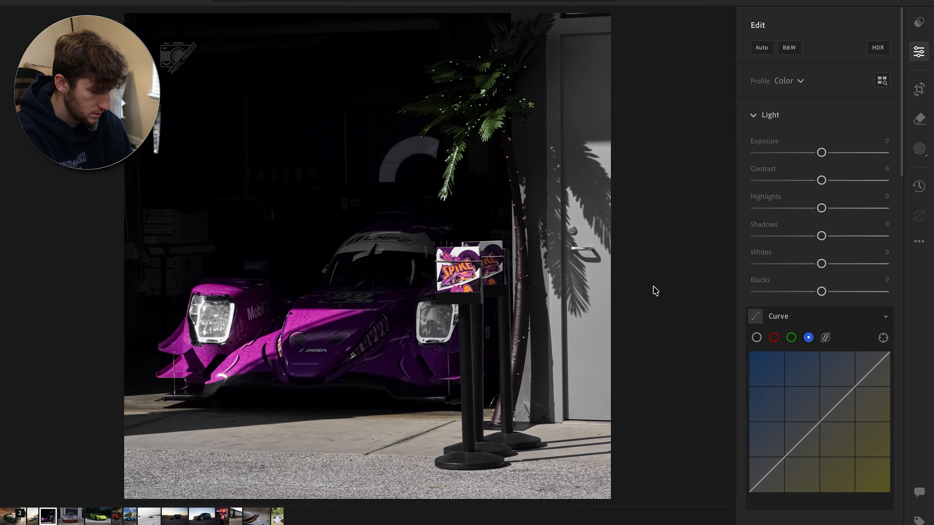
key(Left)
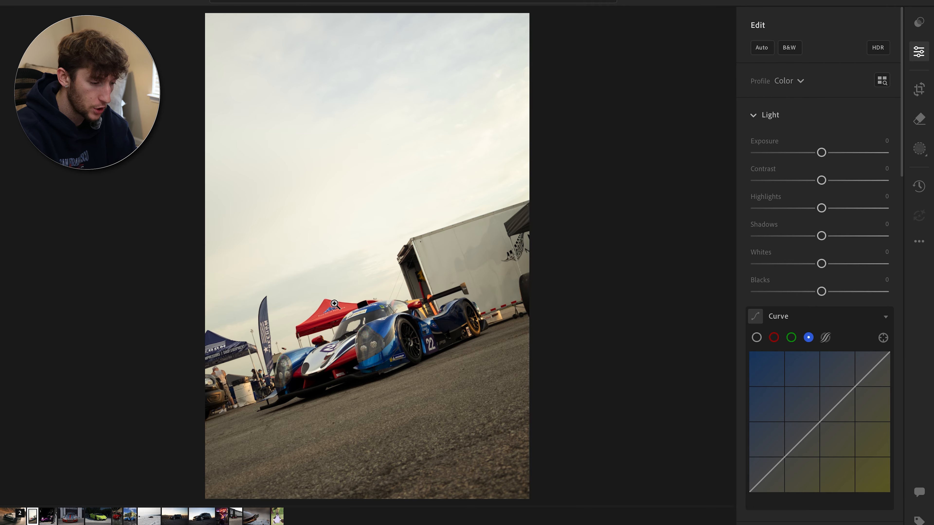
Step: Try further crop rotations on the race car photo, check the car up close, and undo the straightening
click(920, 89)
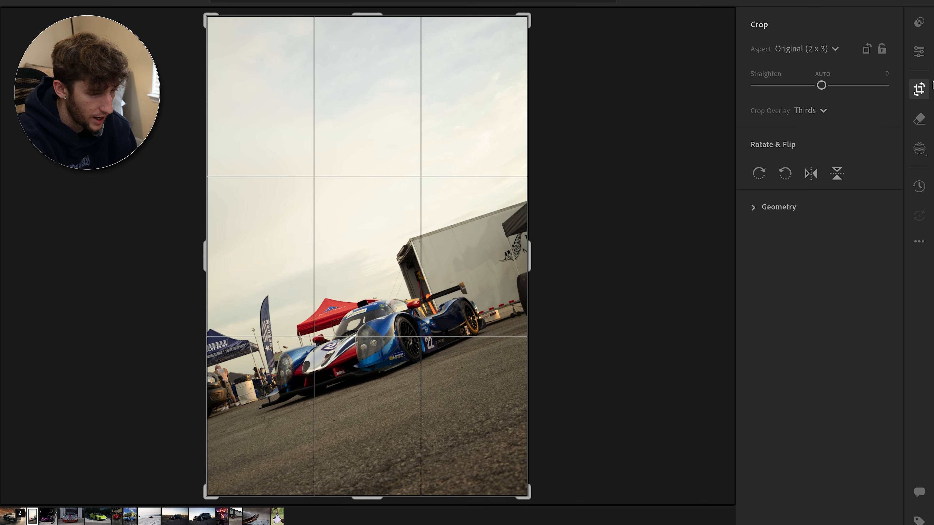
drag(618, 219, 610, 246)
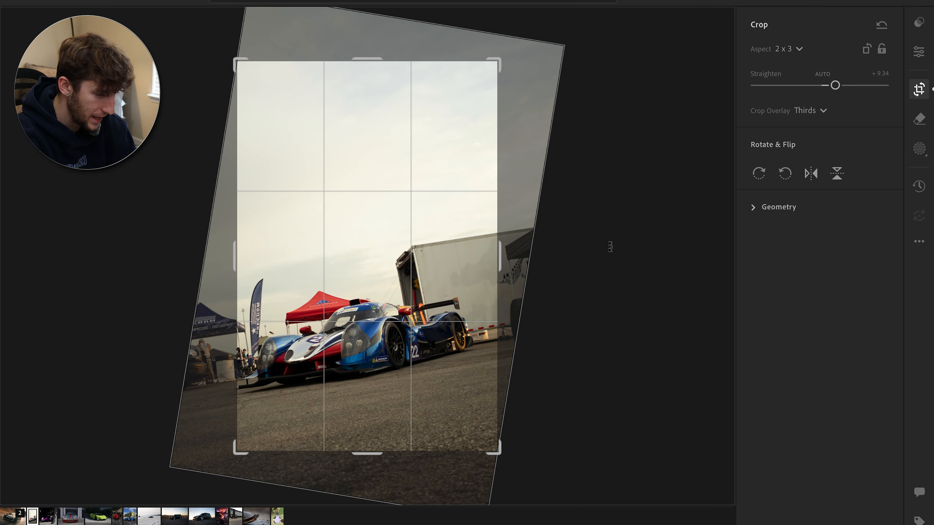
key(Return)
click(422, 335)
click(426, 333)
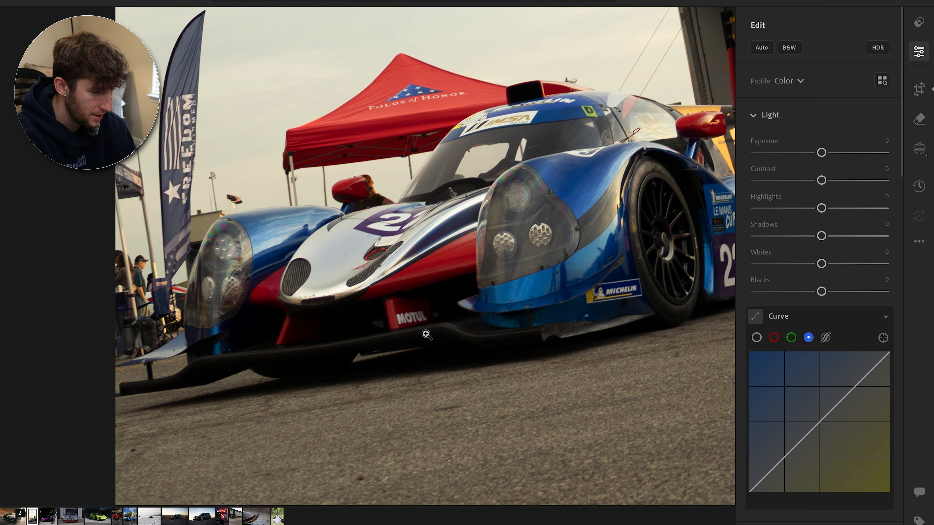
key(c)
drag(535, 368, 624, 253)
key(Return)
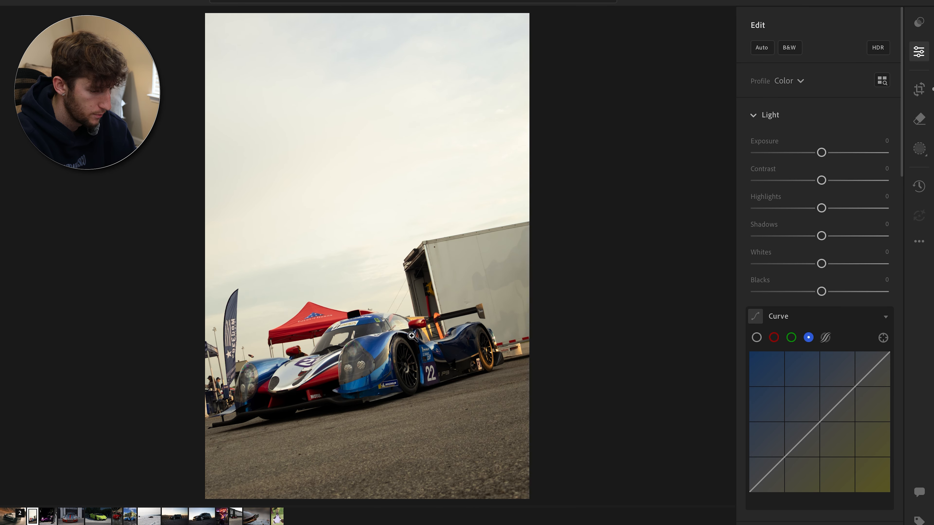
key(ctrl+z)
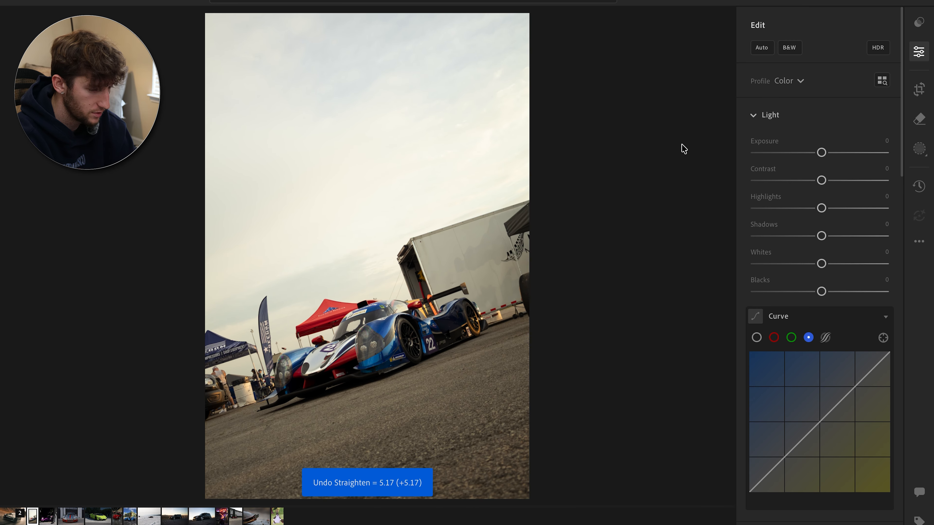
Step: Set the photo's Exposure to +0.22, Contrast -47, Highlights -45, Shadows +22, Whites +30 and Blacks -7
click(919, 148)
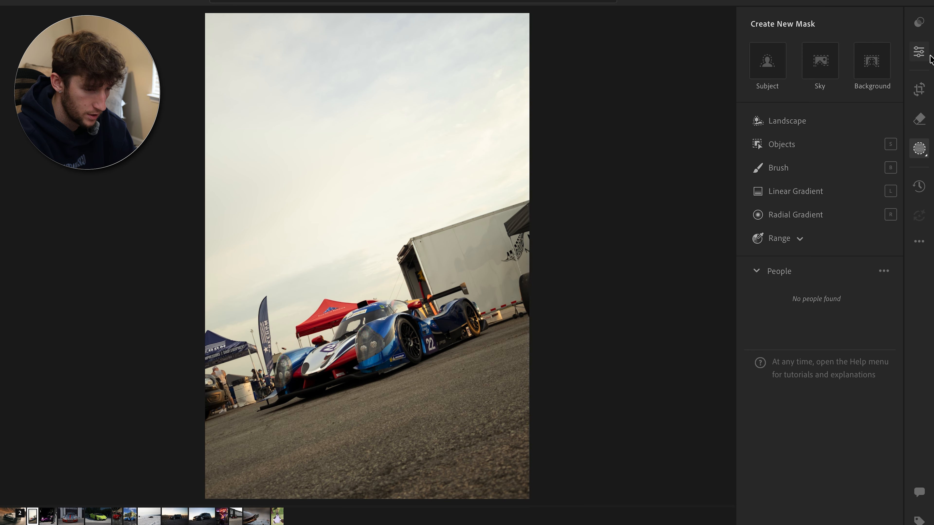
click(919, 52)
drag(821, 152, 824, 152)
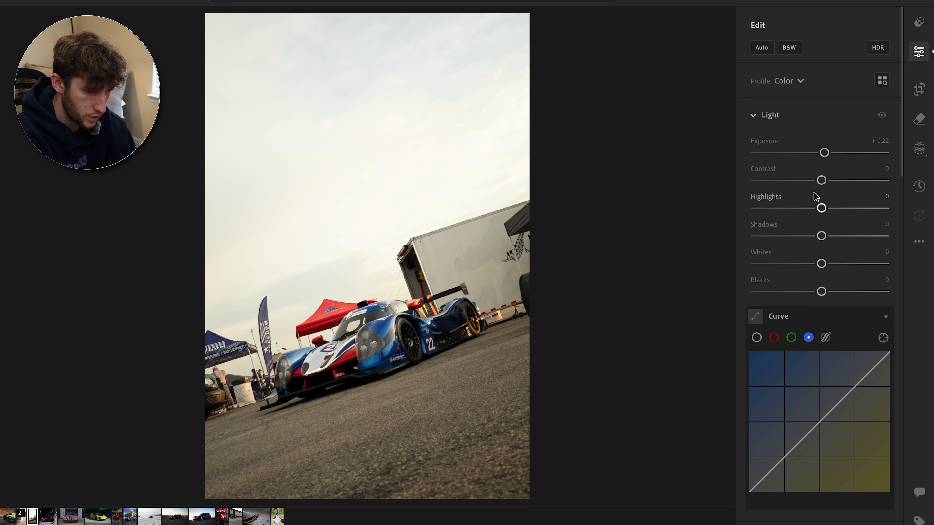
drag(804, 184, 793, 208)
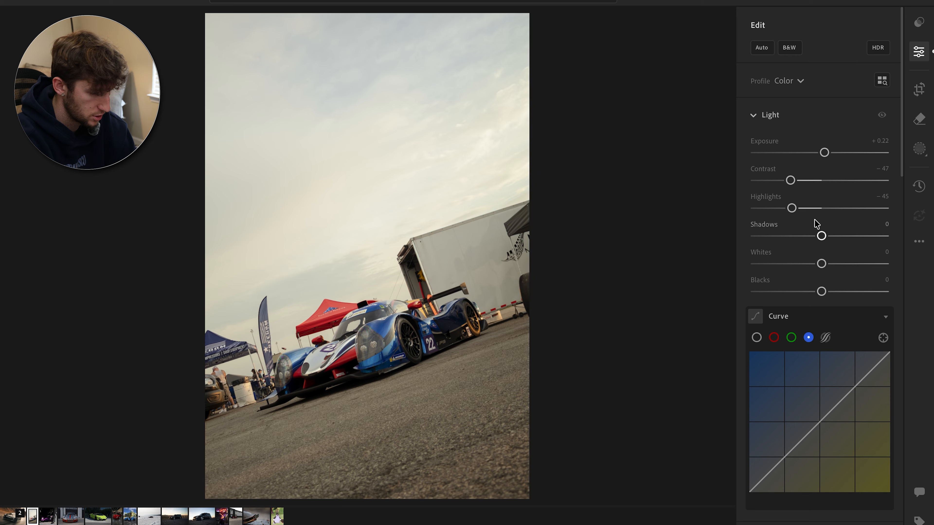
drag(822, 236, 816, 291)
Step: Add shadow, midtone and highlight points to the main tone curve and shape them into a gentle S-curve
click(756, 337)
click(784, 456)
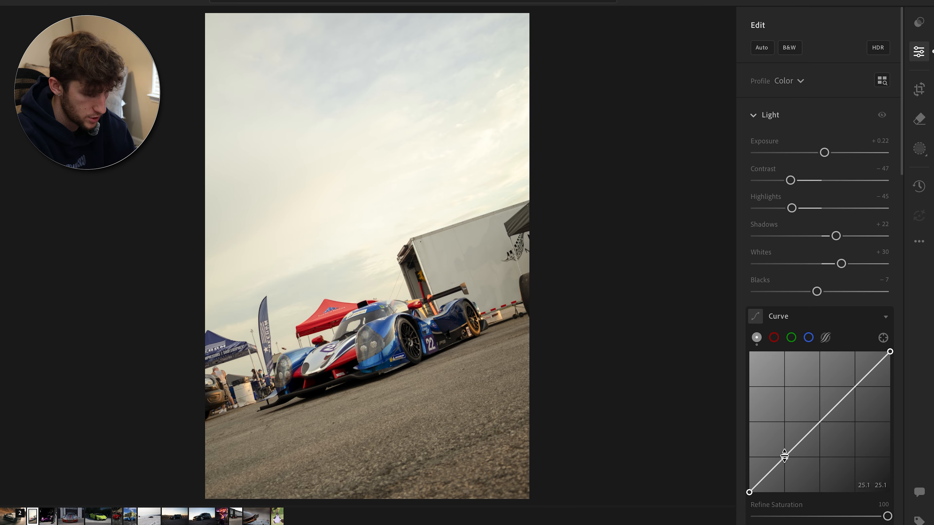
click(819, 419)
click(855, 383)
drag(855, 384, 854, 385)
mouse_move(784, 456)
mouse_down()
mouse_move(780, 449)
mouse_move(779, 459)
mouse_up()
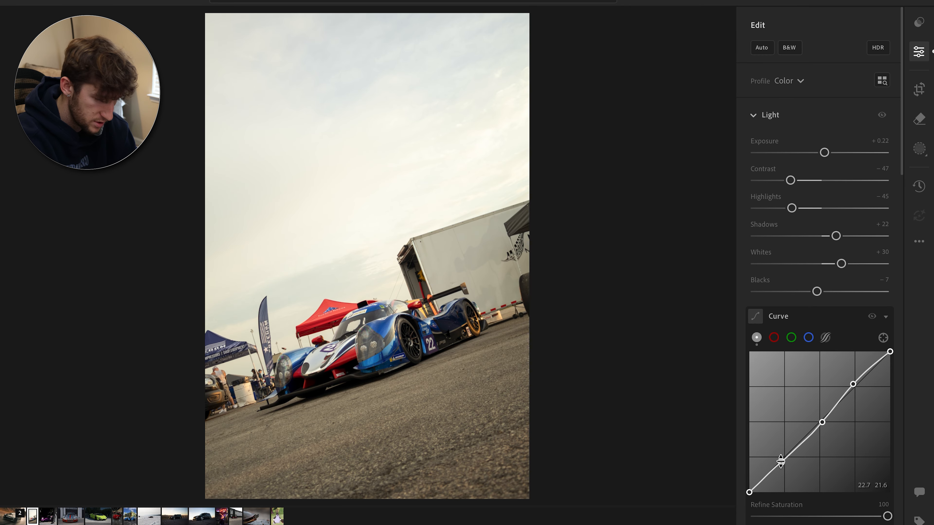
scroll(844, 277, down, 10)
scroll(846, 279, up, 5)
scroll(845, 282, up, 3)
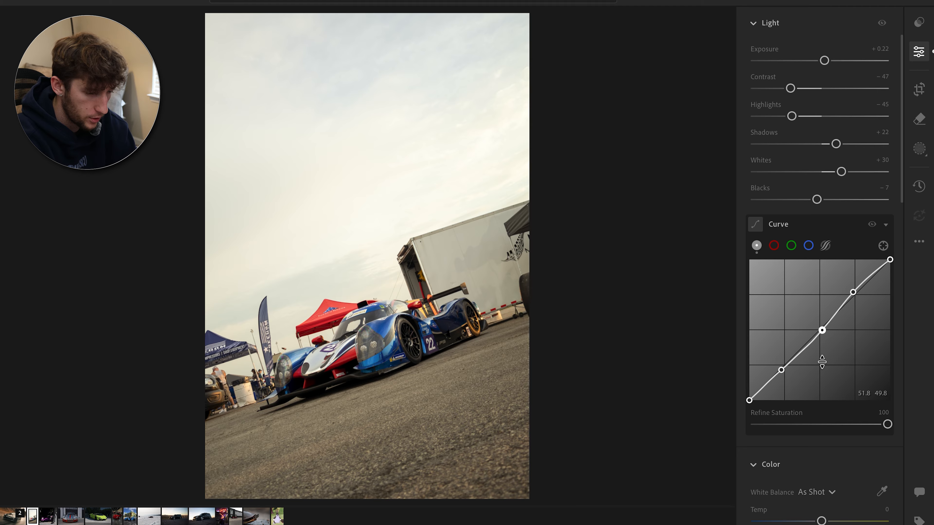
Step: Set the photo's Vibrance to +11 and Saturation to -4
scroll(821, 359, down, 12)
scroll(821, 367, up, 5)
drag(827, 241, 818, 268)
Step: Shift the Color Grading midtones, shadows and highlights slightly toward blue
scroll(802, 359, down, 5)
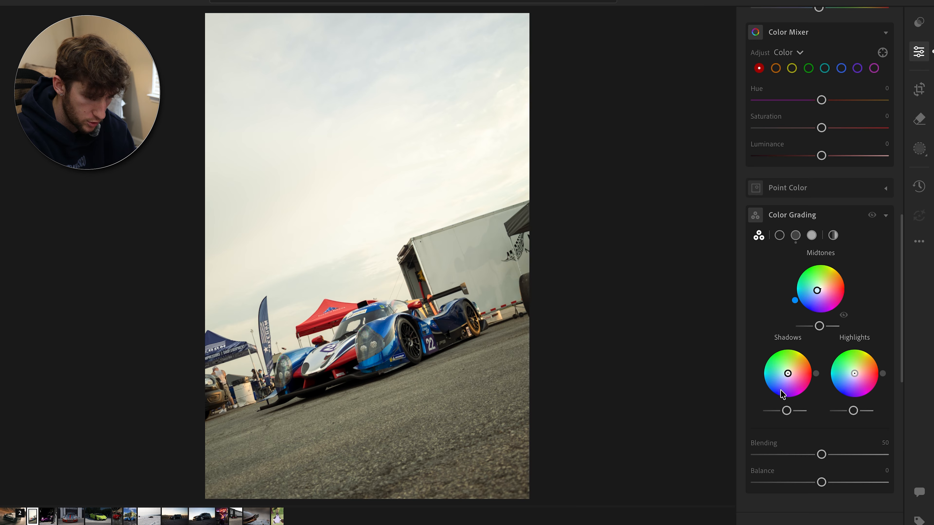
drag(788, 375, 785, 375)
drag(855, 373, 859, 378)
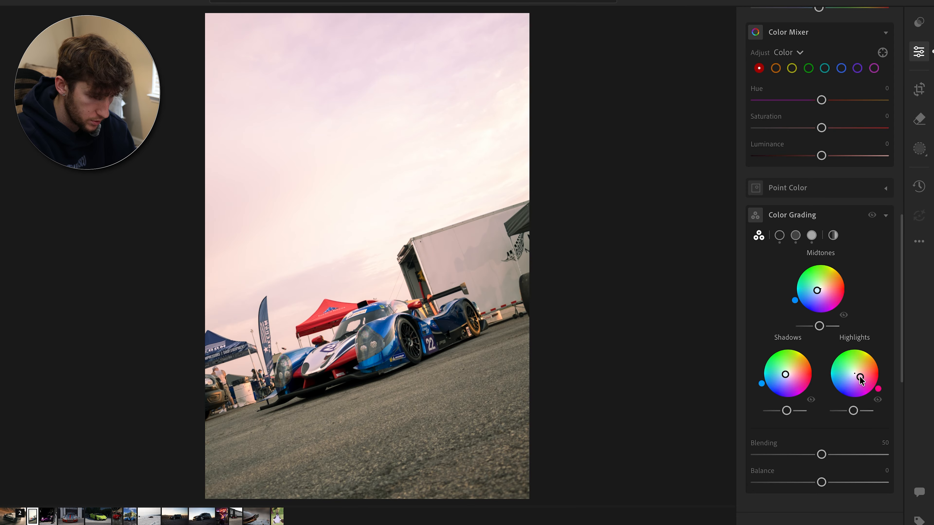
double_click(859, 378)
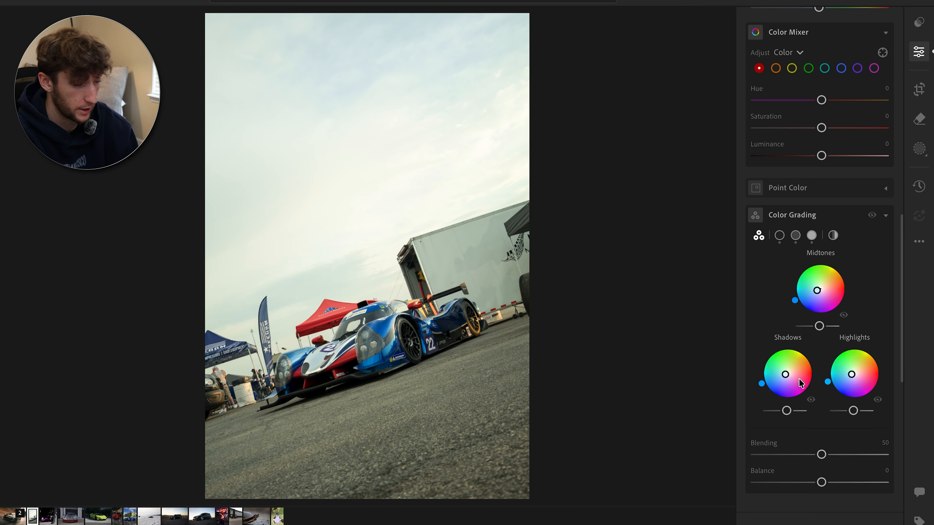
Step: Create an Objects mask of the race car and add a second Objects selection around the whole car
click(918, 148)
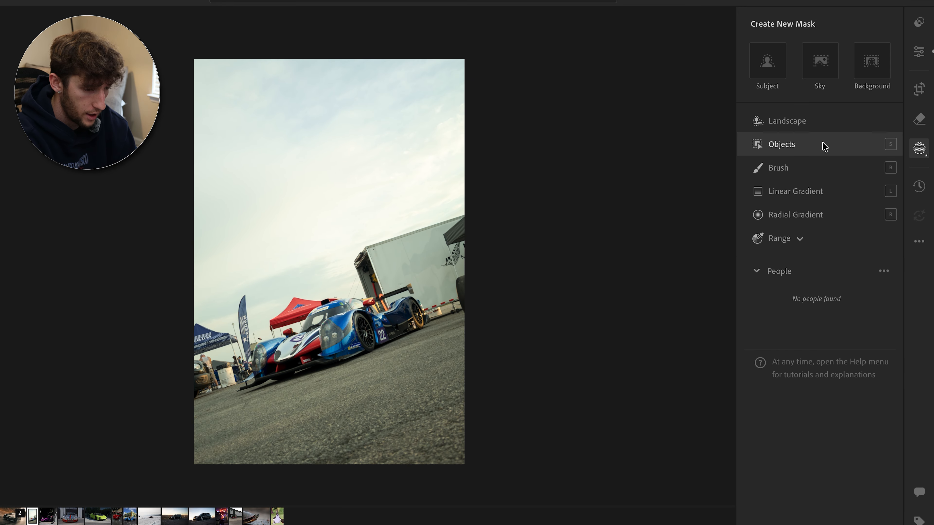
click(808, 143)
drag(246, 317, 428, 341)
click(789, 113)
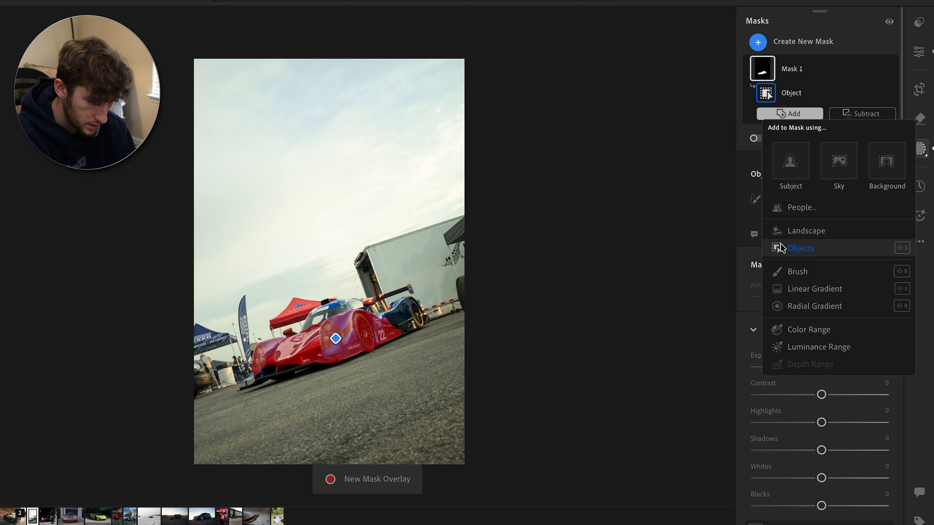
click(801, 247)
drag(246, 306, 453, 423)
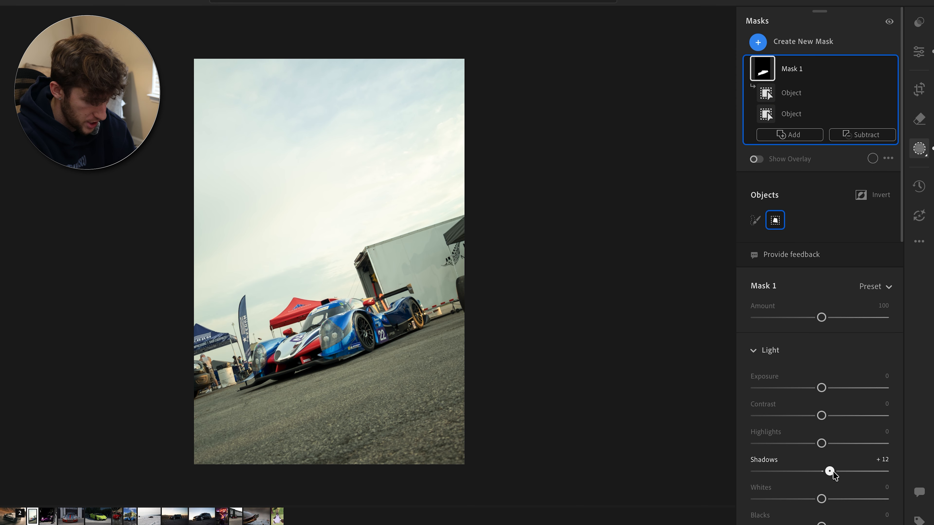
Step: Set the car mask's Contrast to +15, Highlights +15, Shadows +16, Whites -29 and Blacks -5
drag(821, 524, 802, 499)
drag(821, 443, 831, 443)
scroll(369, 325, up, 5)
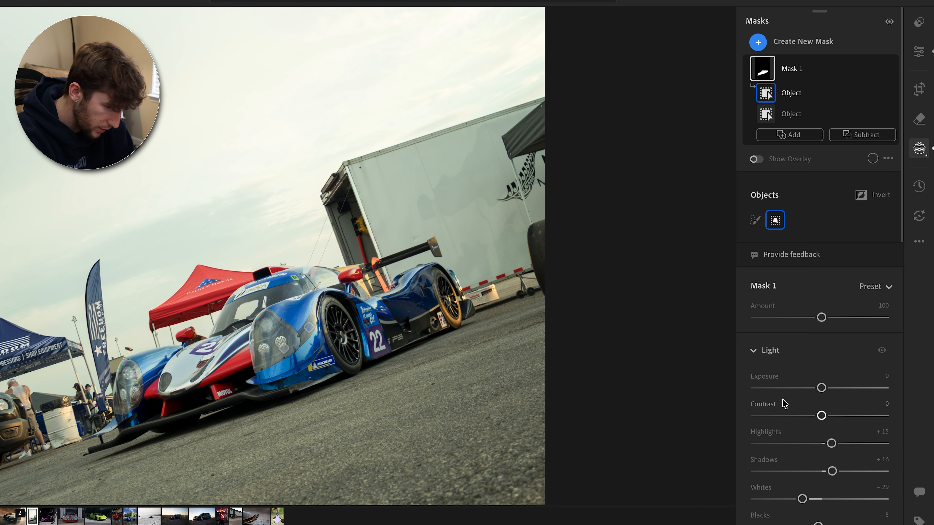
drag(821, 416, 831, 415)
scroll(834, 421, down, 3)
scroll(831, 418, down, 10)
drag(822, 471, 808, 500)
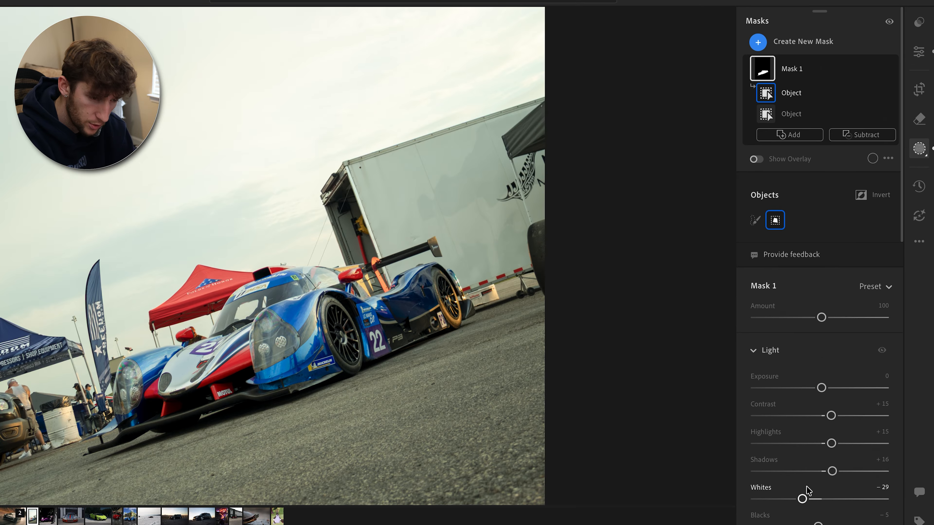
Step: Duplicate and invert the car mask to target the surroundings, and set its Highlights to -34
key(ctrl+alt+apostrophe)
scroll(794, 137, down, 8)
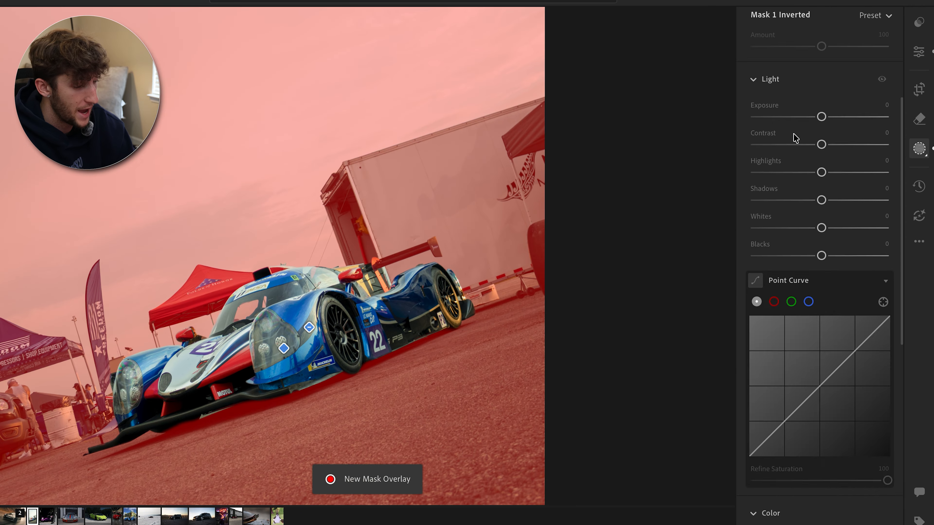
drag(821, 59, 798, 59)
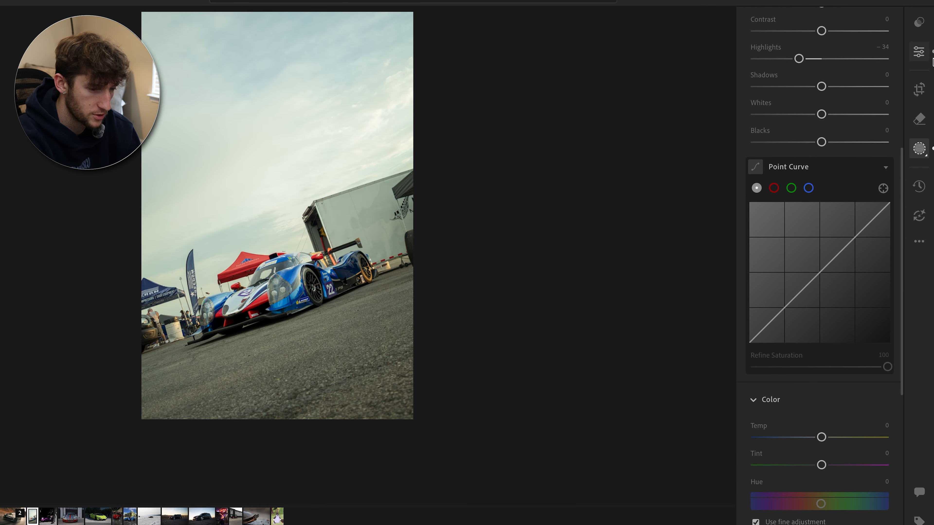
click(918, 52)
click(555, 222)
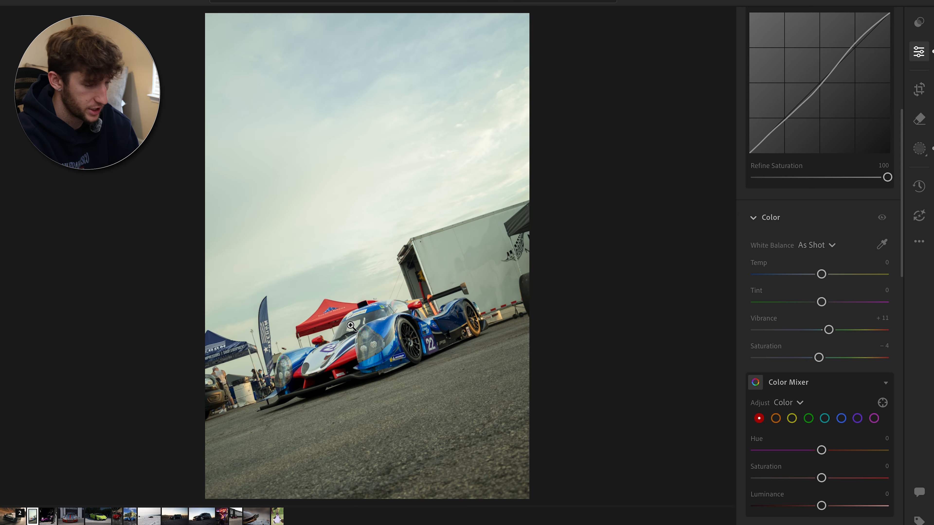
click(376, 373)
click(377, 373)
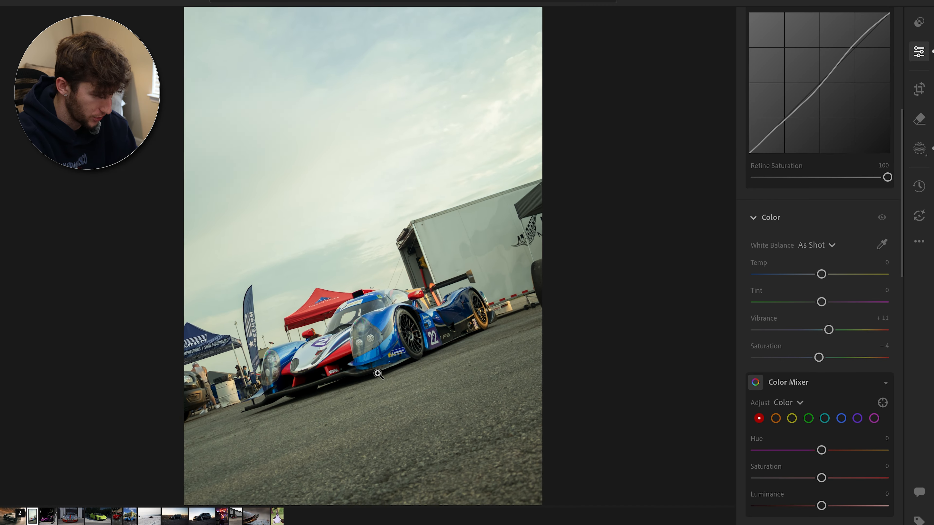
click(919, 148)
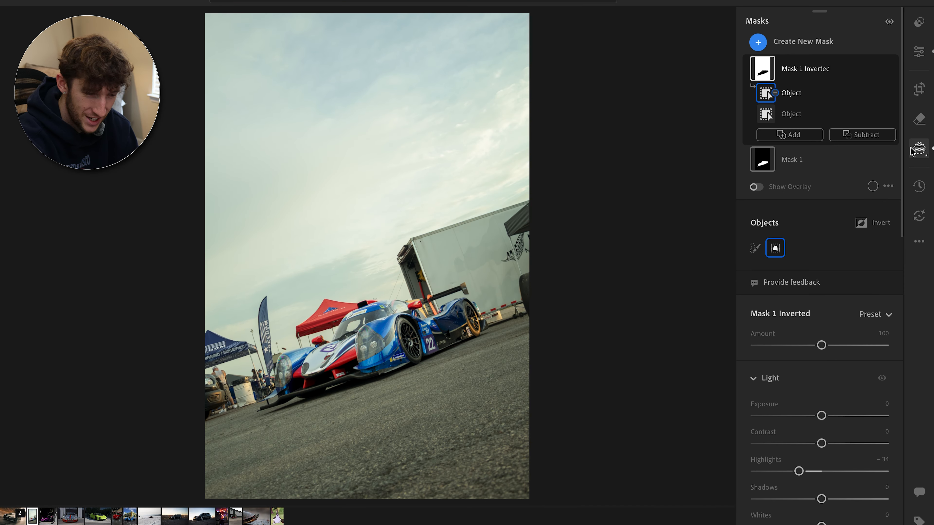
key(m)
scroll(458, 413, up, 5)
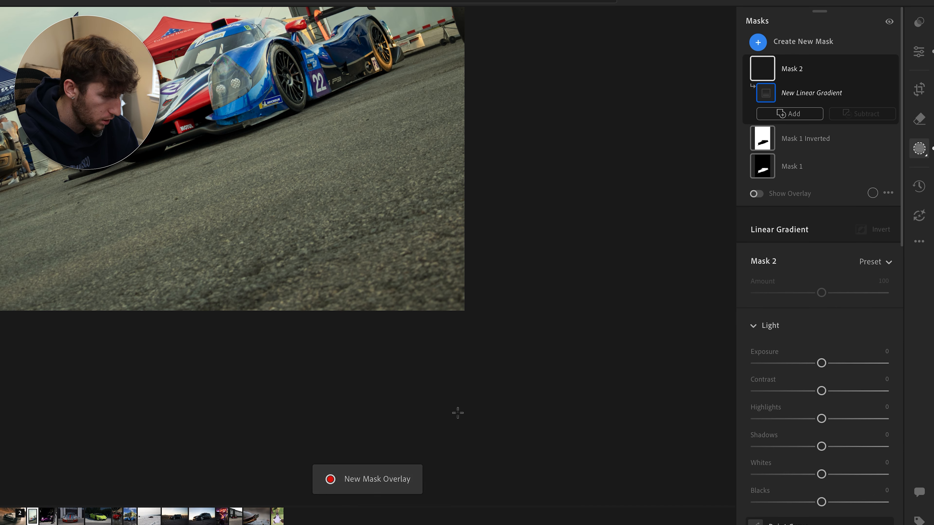
scroll(457, 412, left, 4)
scroll(458, 413, up, 2)
scroll(458, 413, up, 4)
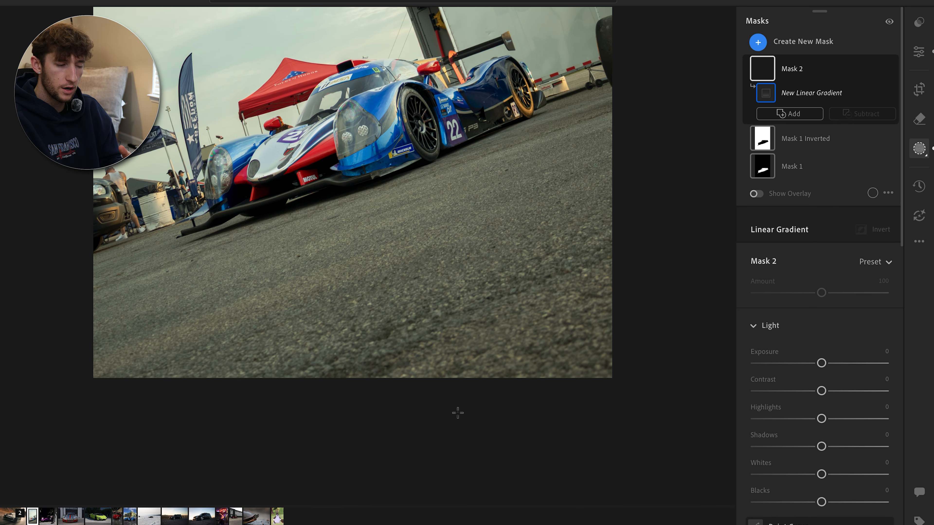
scroll(457, 413, down, 5)
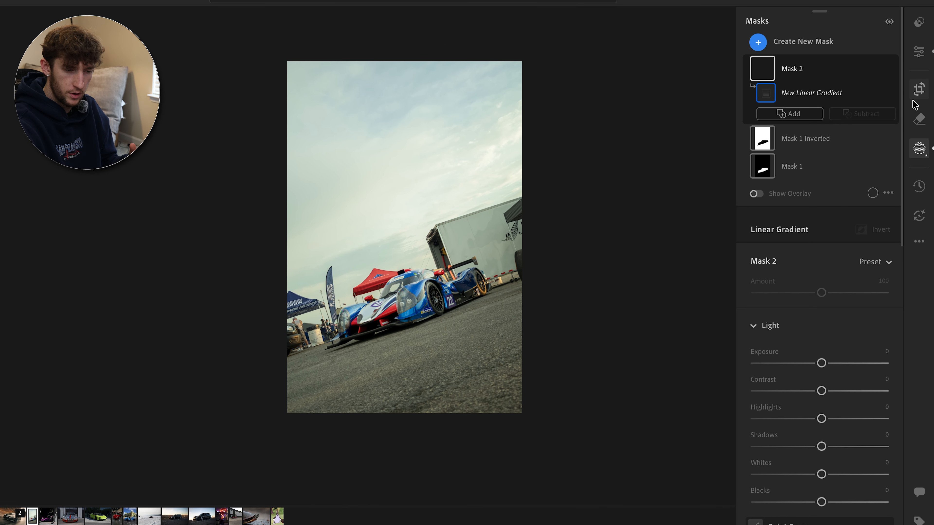
click(919, 89)
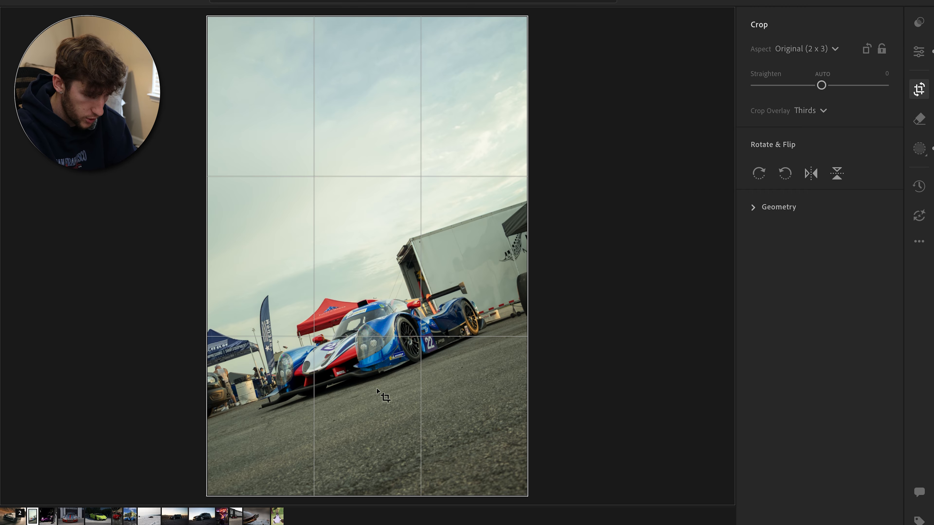
click(920, 53)
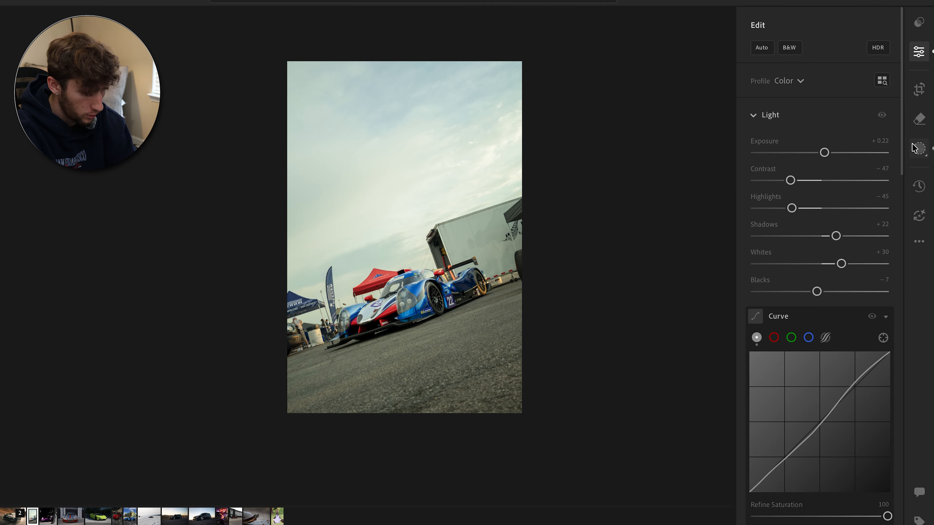
click(919, 149)
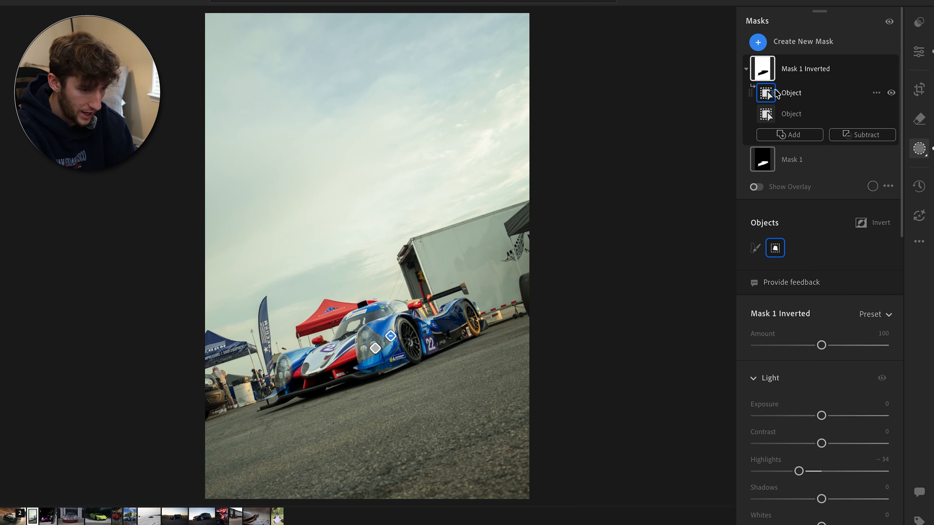
Step: Create a Linear Gradient mask tilted parallel to the road, fading from the foreground asphalt up toward the race car
click(757, 42)
click(795, 206)
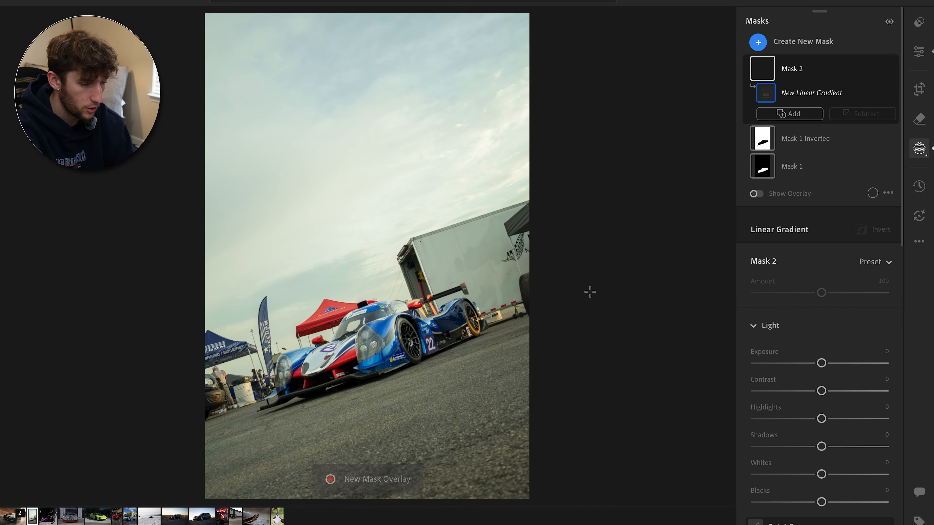
drag(500, 490, 493, 469)
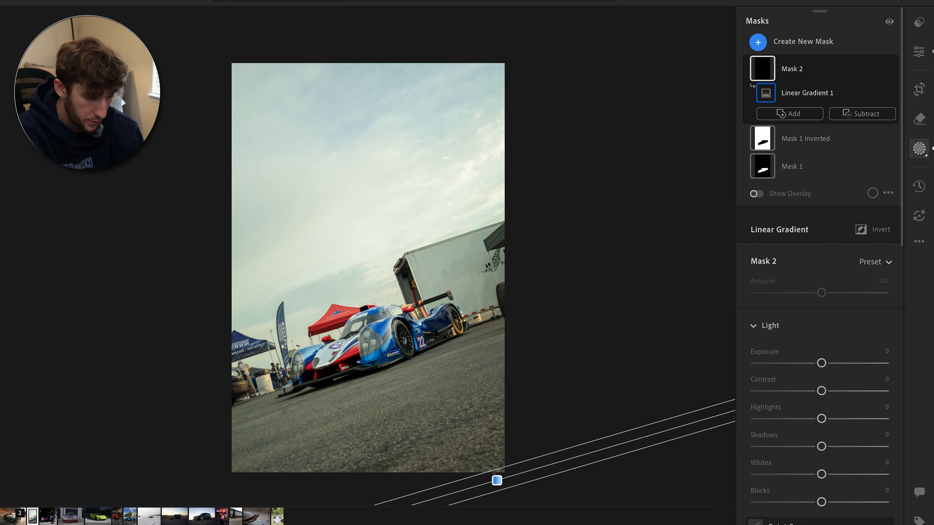
drag(493, 469, 439, 333)
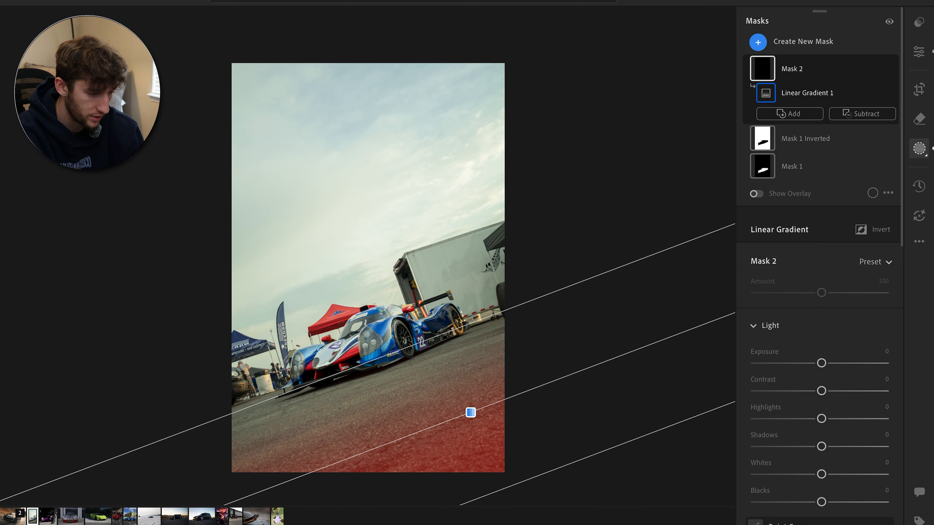
Step: Lower the road gradient's Exposure, and set its Highlights to +26 and Blacks to -19
drag(820, 363, 794, 366)
drag(821, 502, 808, 503)
drag(821, 419, 838, 418)
Step: Set the road gradient's Saturation to -81, Texture -62, Clarity -56 and Dehaze +43, and shift the gradient slightly up the road
scroll(834, 423, down, 8)
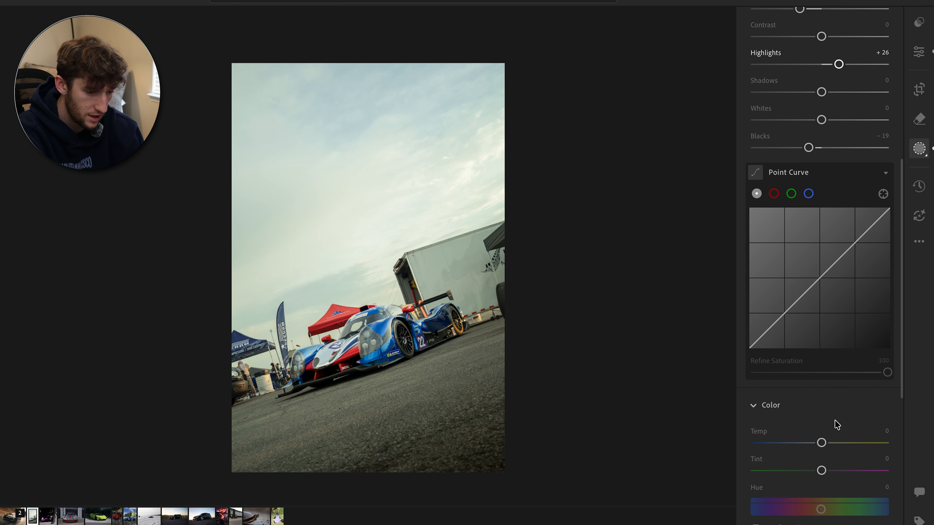
scroll(487, 386, up, 4)
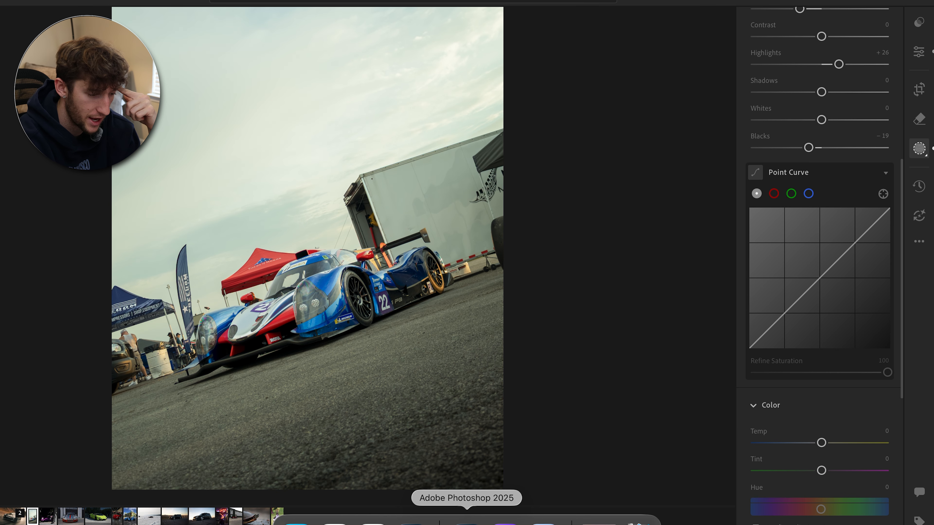
scroll(819, 258, down, 8)
click(804, 282)
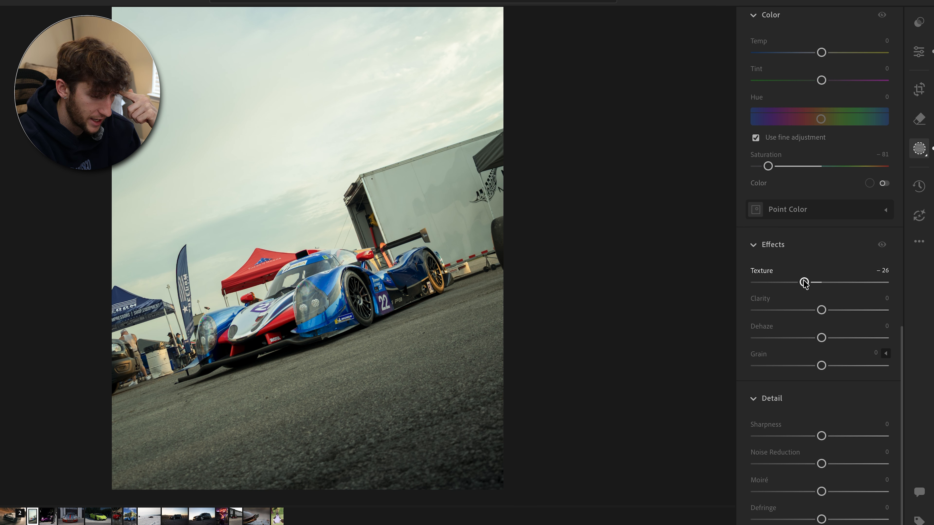
drag(804, 283, 780, 281)
drag(821, 310, 852, 338)
drag(452, 402, 437, 364)
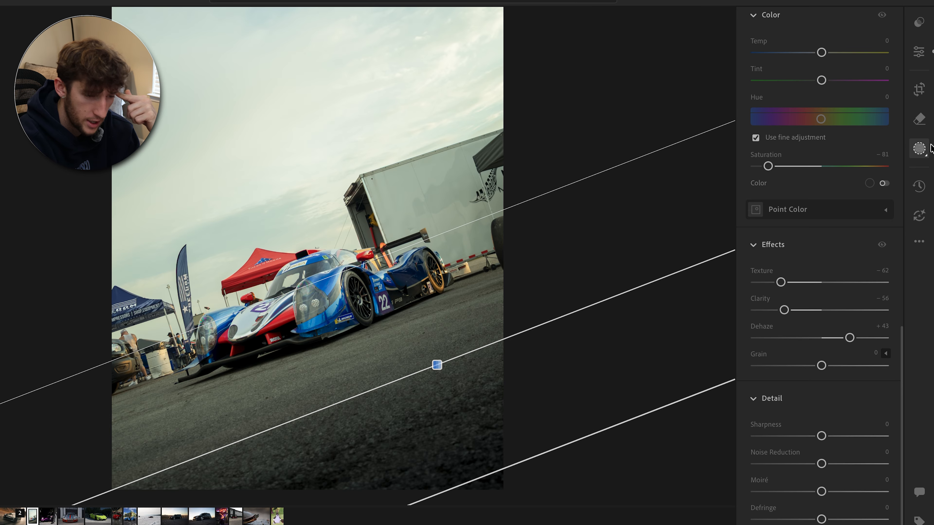
Step: Subtract the race car from the road gradient mask with an Objects selection drawn around it
click(920, 148)
click(862, 113)
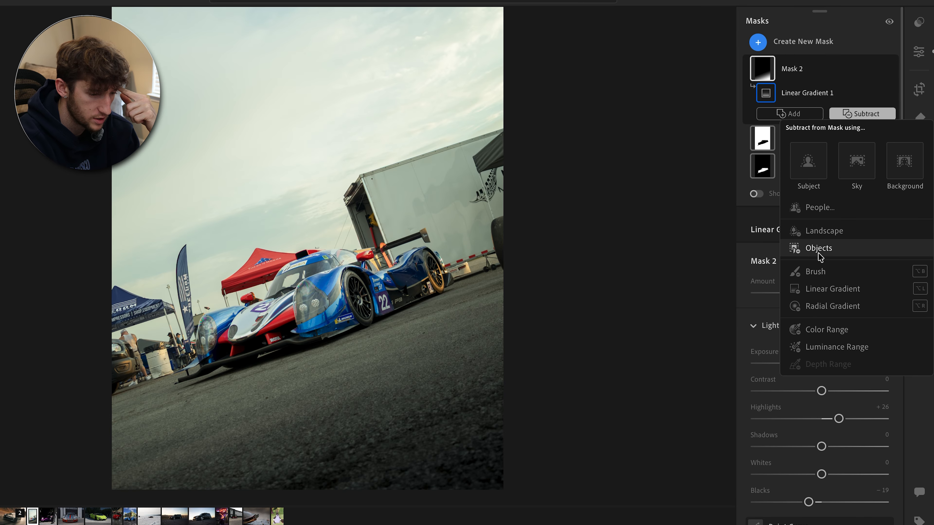
click(819, 249)
drag(179, 247, 445, 368)
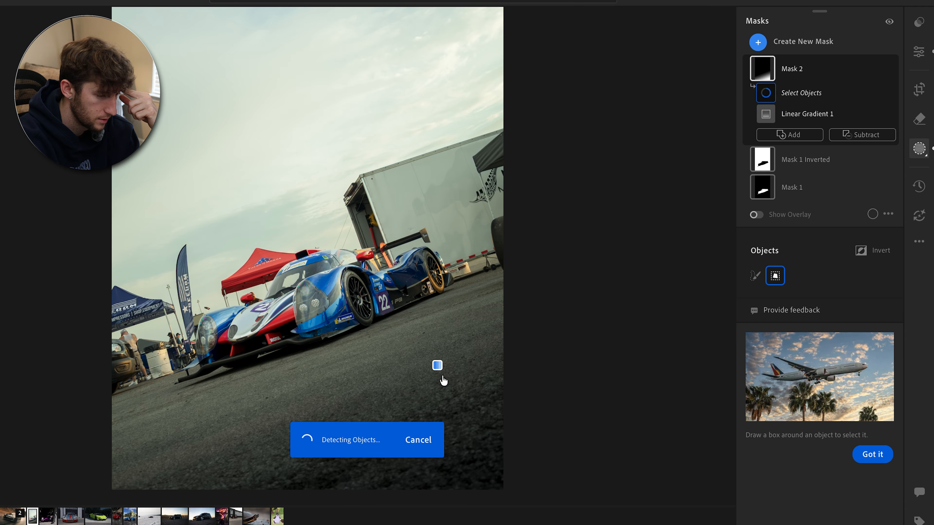
click(765, 103)
right_click(765, 103)
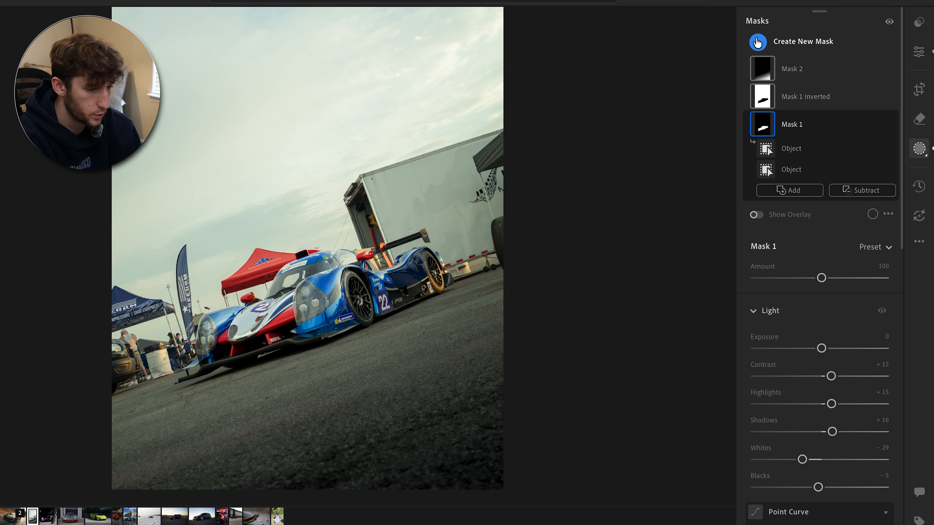
Step: Create a Sky mask, and duplicate and invert it to cover everything below the sky
click(757, 42)
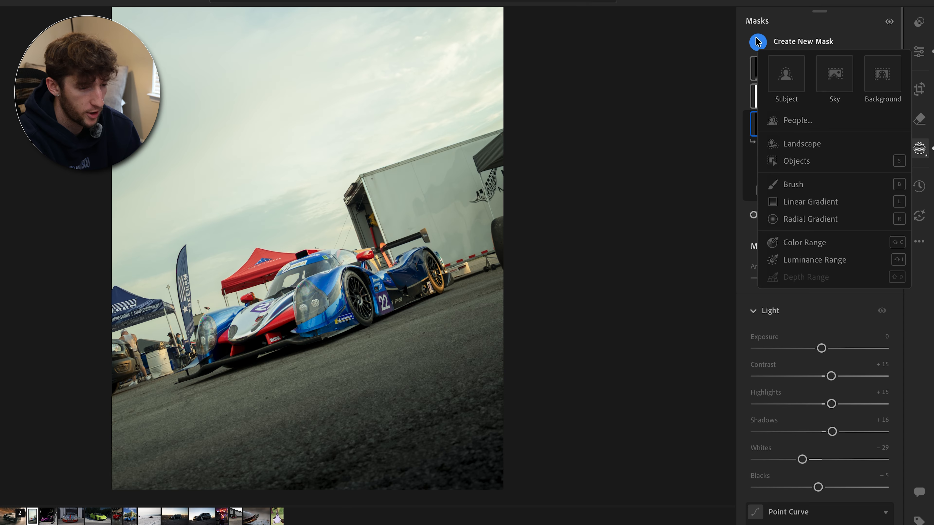
click(851, 83)
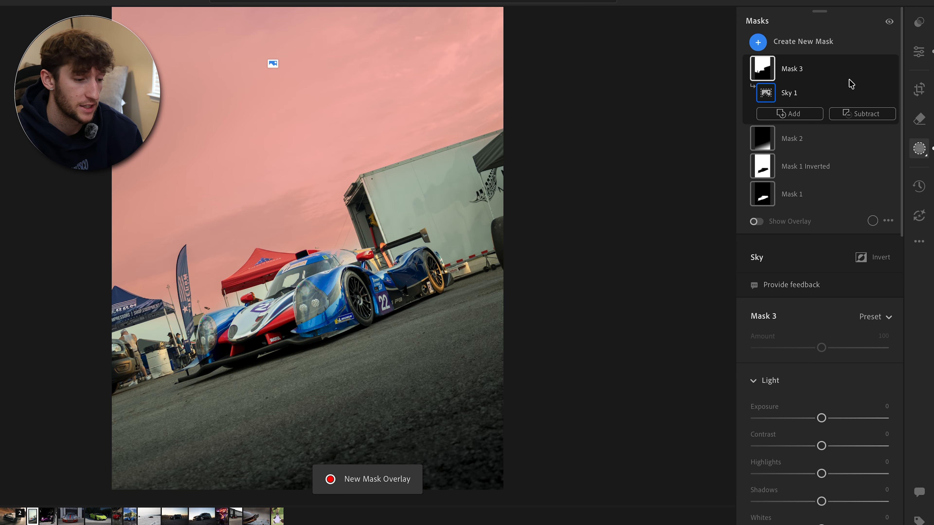
right_click(759, 75)
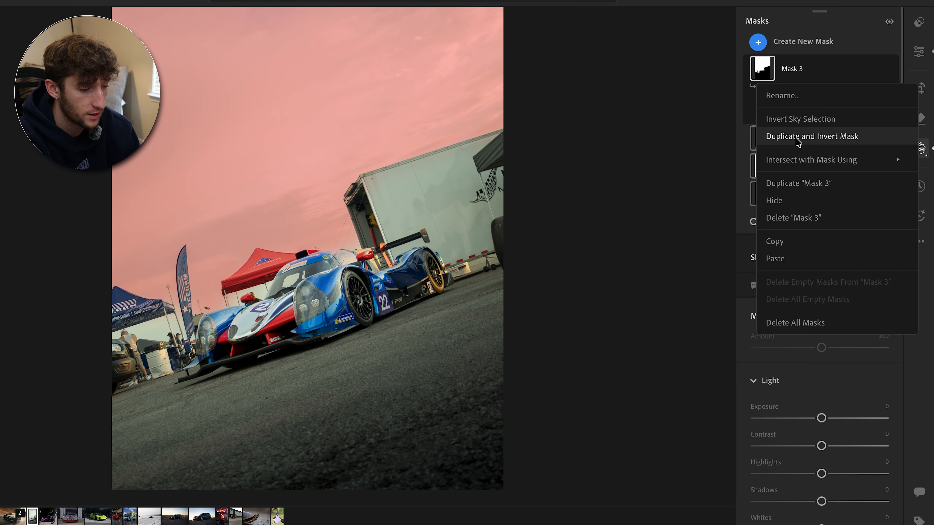
click(796, 137)
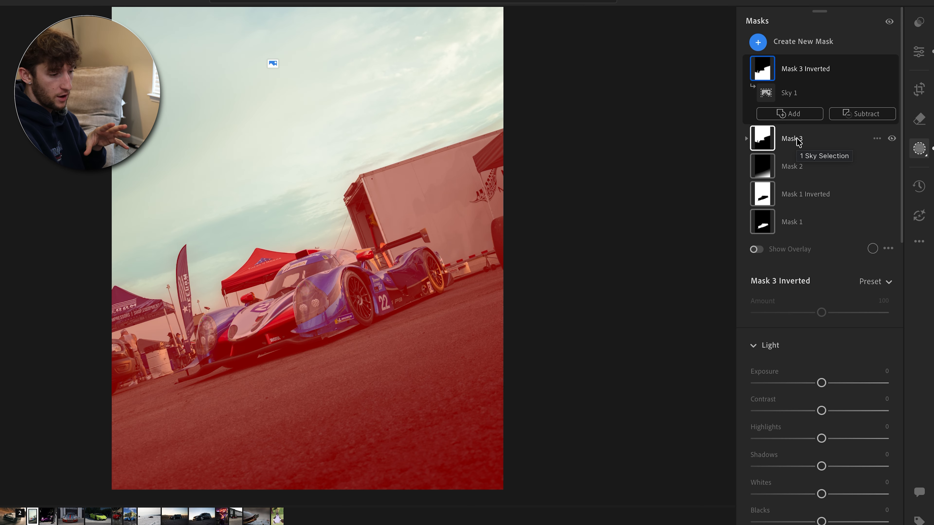
Step: Subtract the race car from the inverted sky mask with two Objects selections
click(845, 113)
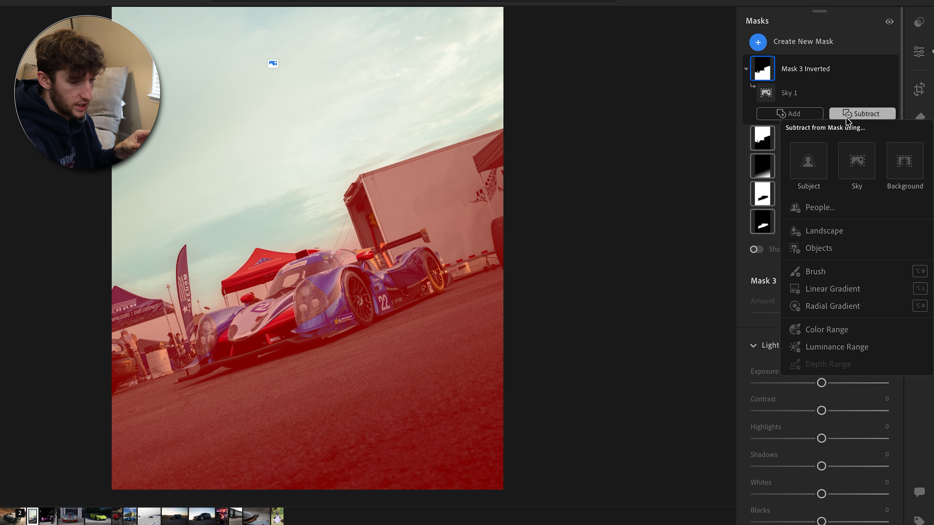
click(803, 248)
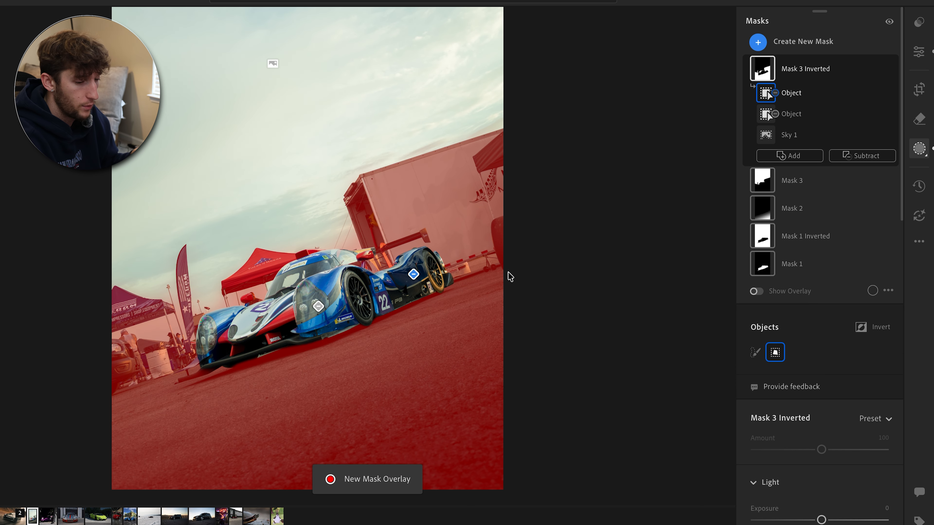
scroll(811, 375, down, 4)
scroll(823, 192, up, 4)
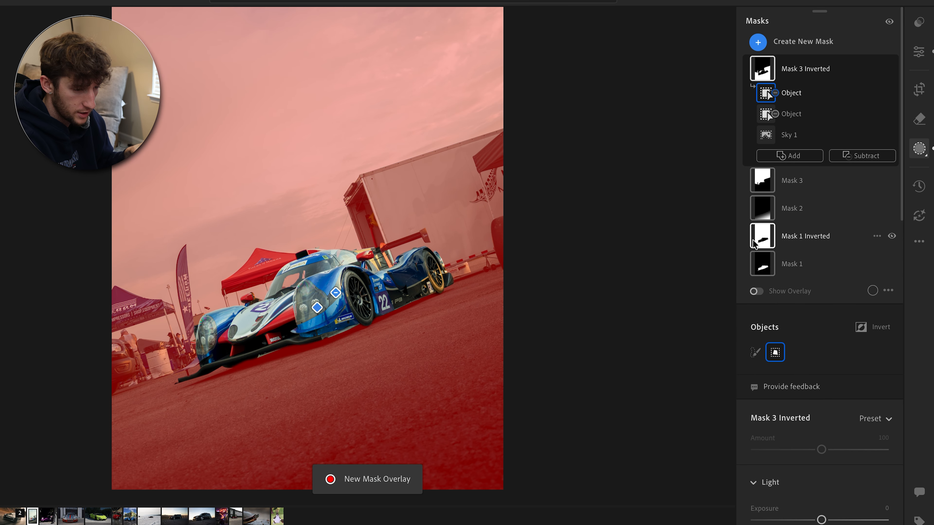
Step: Subtract a tilted linear gradient over the foreground road from the inverted sky mask
click(862, 156)
click(833, 331)
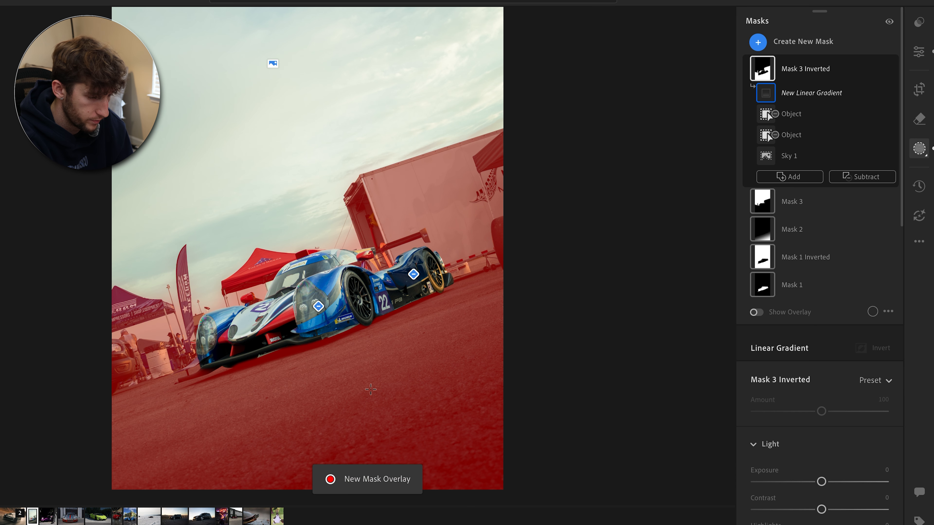
drag(485, 474, 414, 293)
mouse_move(443, 382)
mouse_down()
mouse_move(438, 371)
mouse_move(454, 391)
mouse_move(546, 358)
mouse_up()
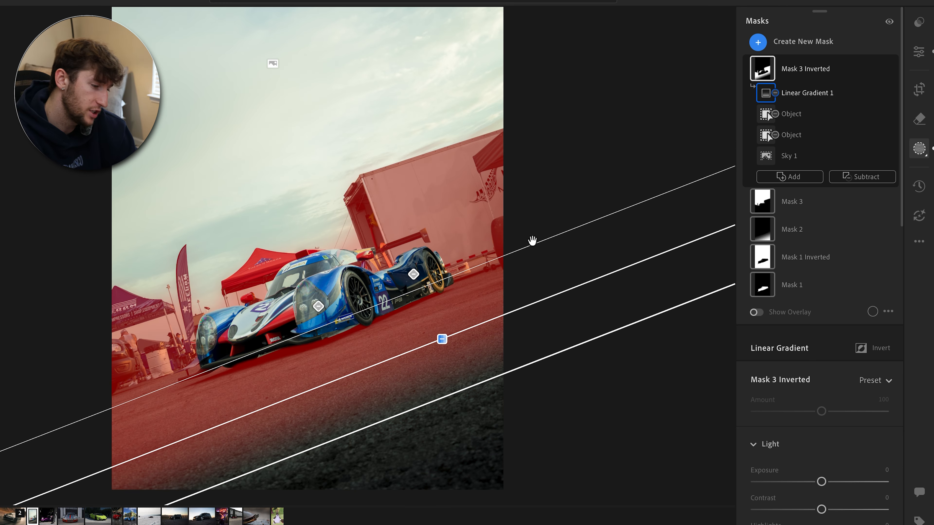
Step: Set the inverted sky mask's Contrast to +27, Shadows to +15 and Whites to -61
scroll(825, 475, down, 10)
scroll(832, 475, up, 10)
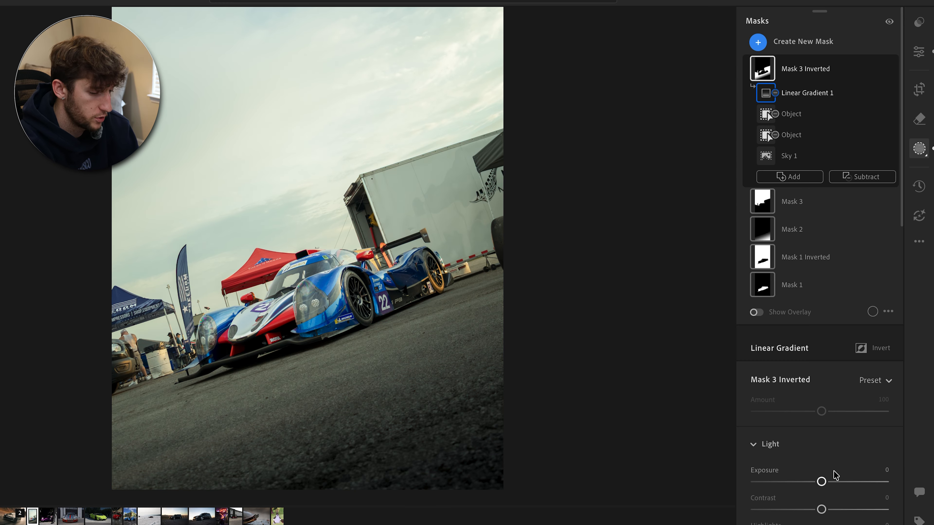
scroll(835, 475, down, 3)
drag(821, 427, 839, 427)
drag(821, 482, 780, 510)
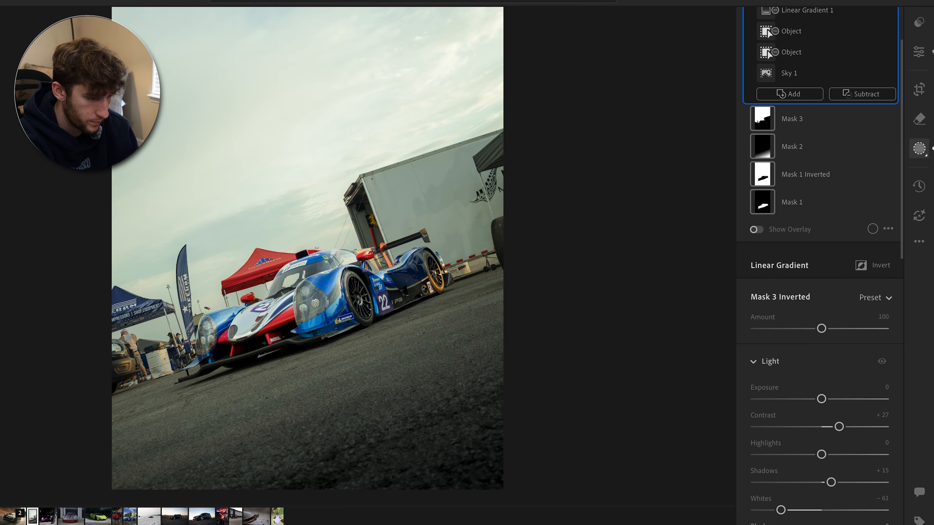
Step: Select the original sky mask and set its Dehaze to +33, Temp to -7 and Saturation to +31
scroll(786, 177, up, 3)
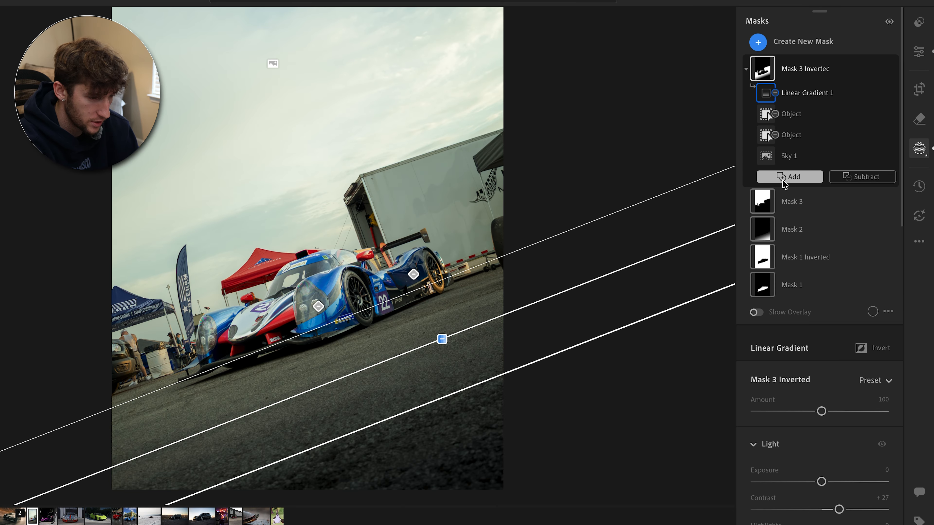
scroll(831, 421, down, 10)
drag(821, 436, 842, 436)
drag(821, 150, 817, 151)
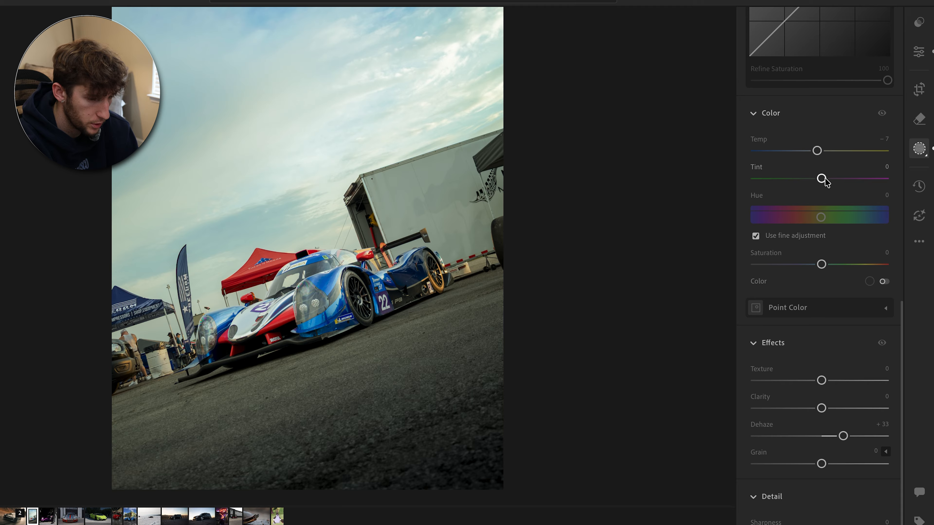
drag(821, 264, 841, 264)
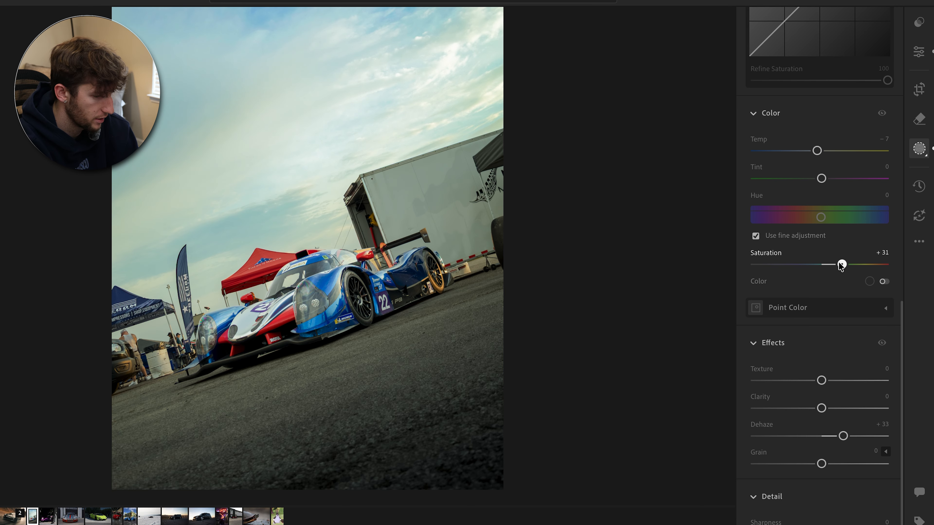
Step: Set the sky mask's Clarity to -17 and Texture to +34
scroll(841, 264, down, 3)
mouse_move(821, 310)
mouse_down()
mouse_move(840, 310)
mouse_move(794, 318)
mouse_move(814, 324)
mouse_up()
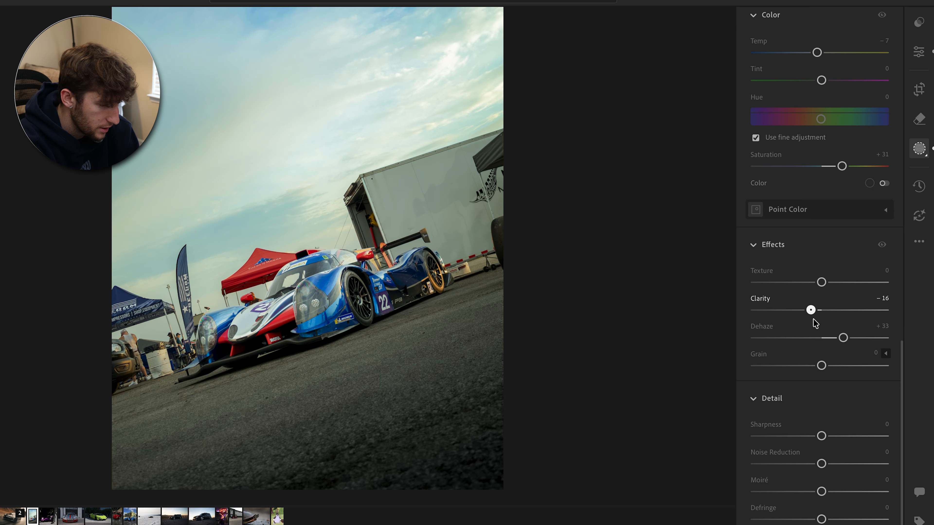
drag(821, 282, 844, 282)
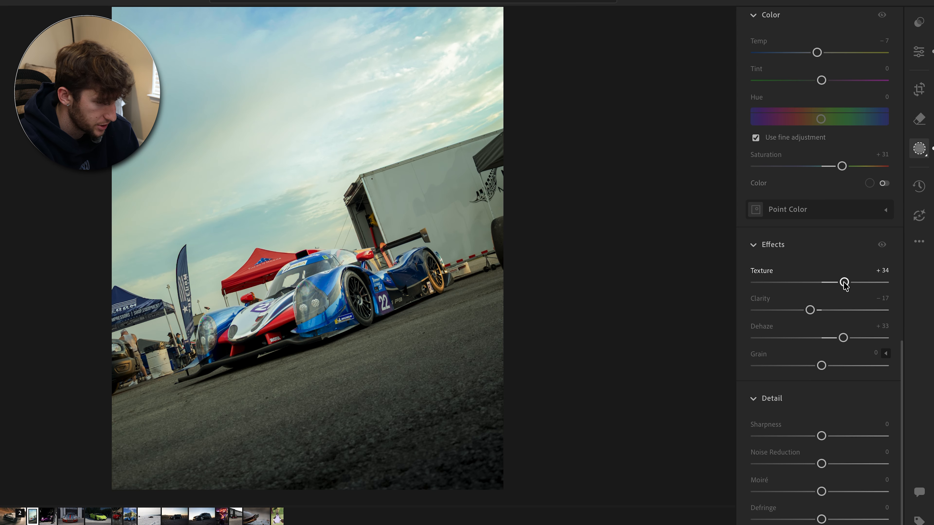
Step: Raise the sky mask's Shadows slightly, lower its Blacks slightly, and undo the last trial slider adjustment
scroll(827, 288, up, 20)
scroll(840, 401, down, 10)
scroll(847, 390, up, 5)
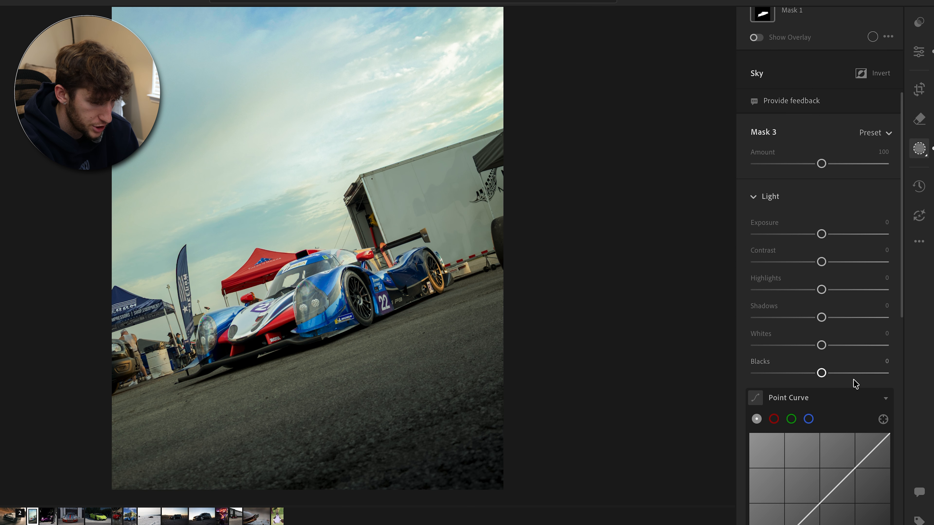
drag(821, 317, 837, 317)
drag(821, 373, 805, 373)
drag(821, 290, 834, 263)
key(ctrl+z)
Step: Compare the race car photo with its unedited version and inspect the car up close
click(272, 221)
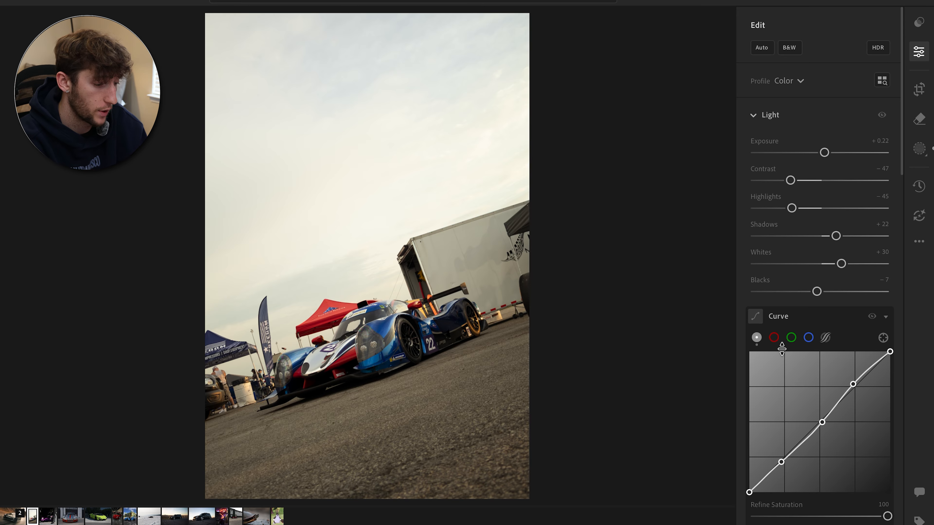
key(backslash)
key(backslash)
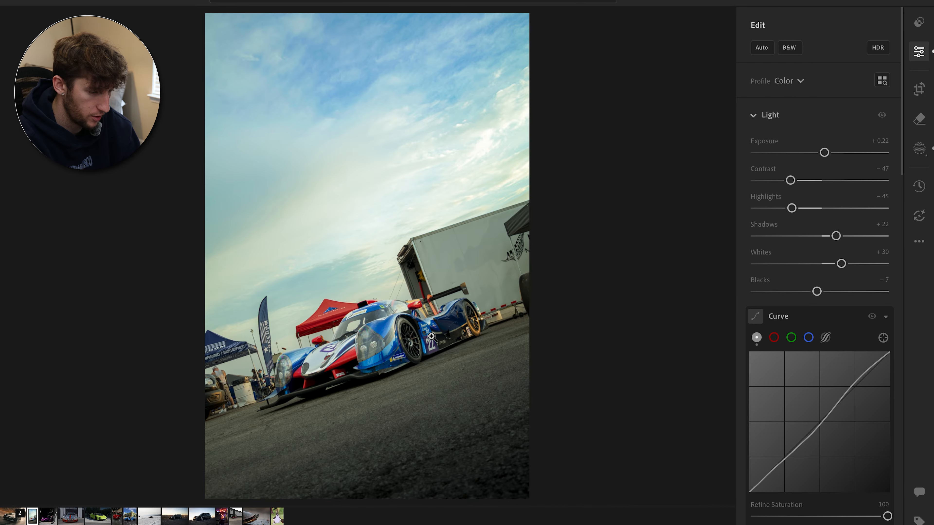
click(408, 336)
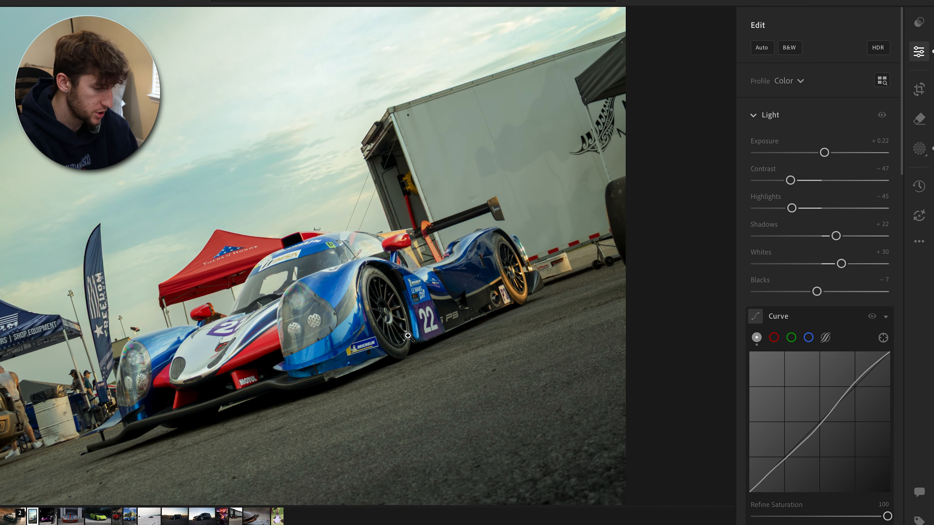
click(408, 337)
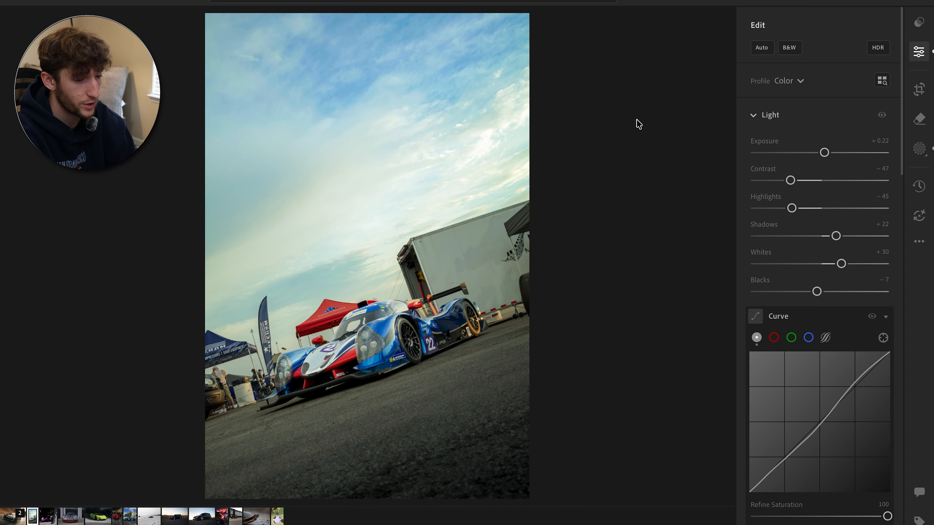
Step: Try rotating the race car photo's crop by +7.56 degrees, and undo the rotation
click(928, 88)
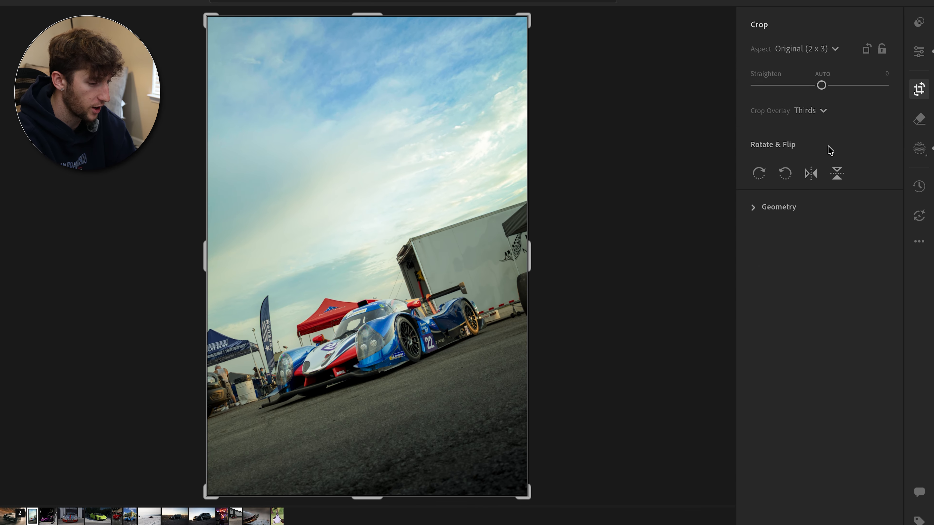
drag(565, 231, 611, 259)
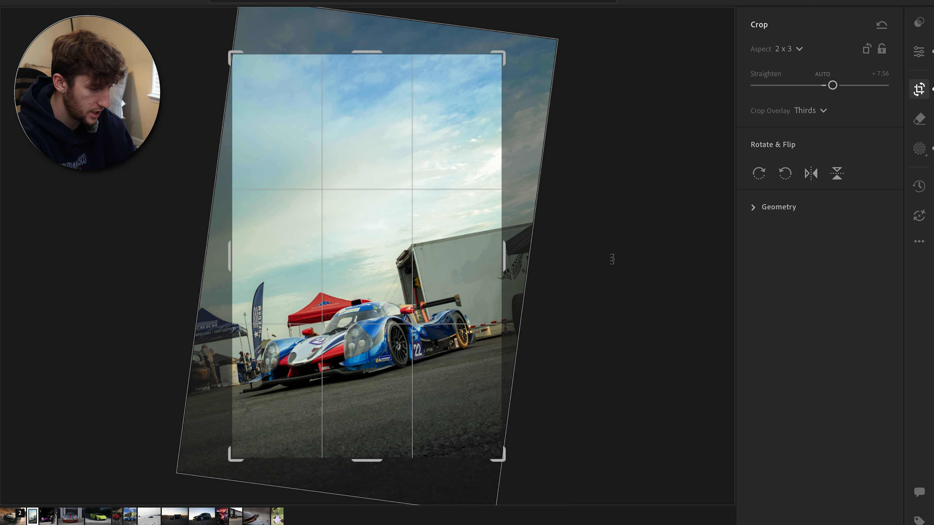
key(Return)
key(c)
key(ctrl+z)
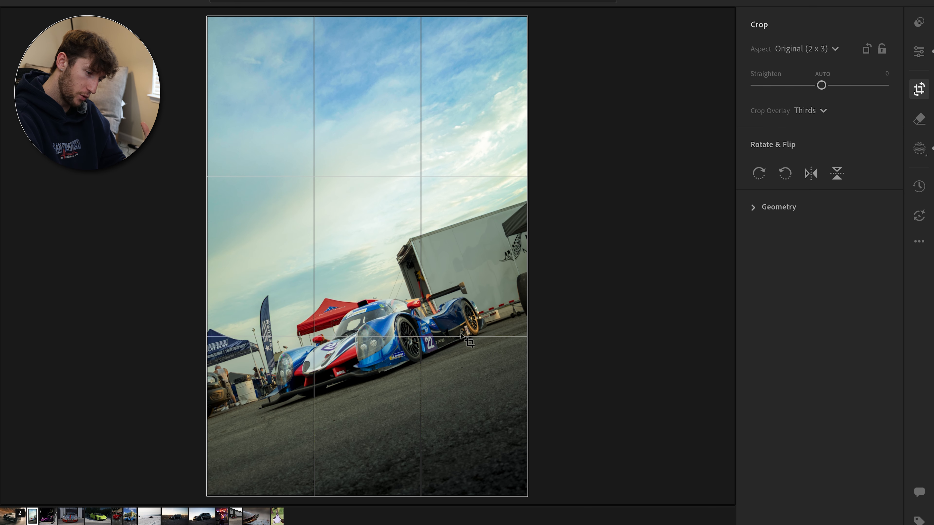
Step: Try straightening the race car photo by +7.92 degrees and repositioning the image within the crop
drag(598, 273, 584, 301)
drag(584, 299, 583, 297)
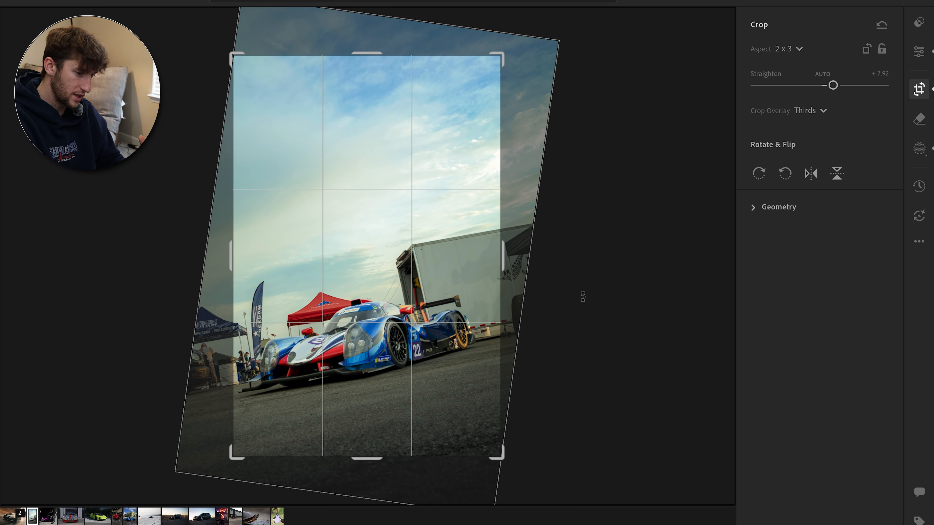
key(Return)
click(920, 91)
drag(452, 357, 476, 355)
key(Return)
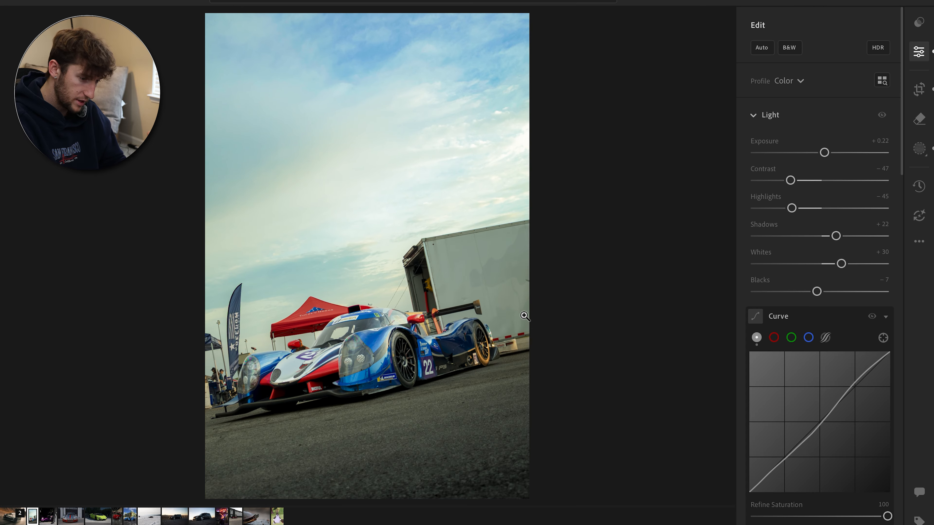
Step: Try a slightly tighter, repositioned crop around the race car, and undo the crop changes
click(920, 91)
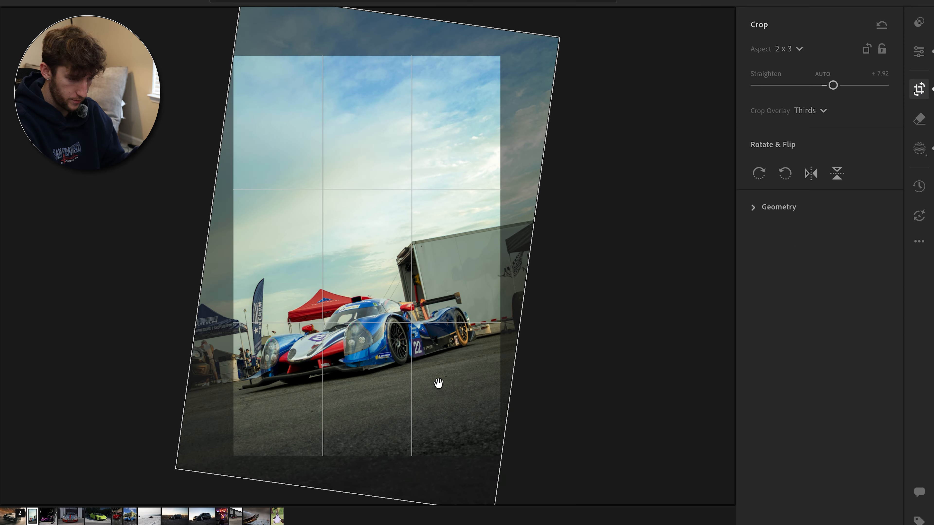
drag(499, 458, 492, 452)
drag(457, 389, 462, 373)
key(Return)
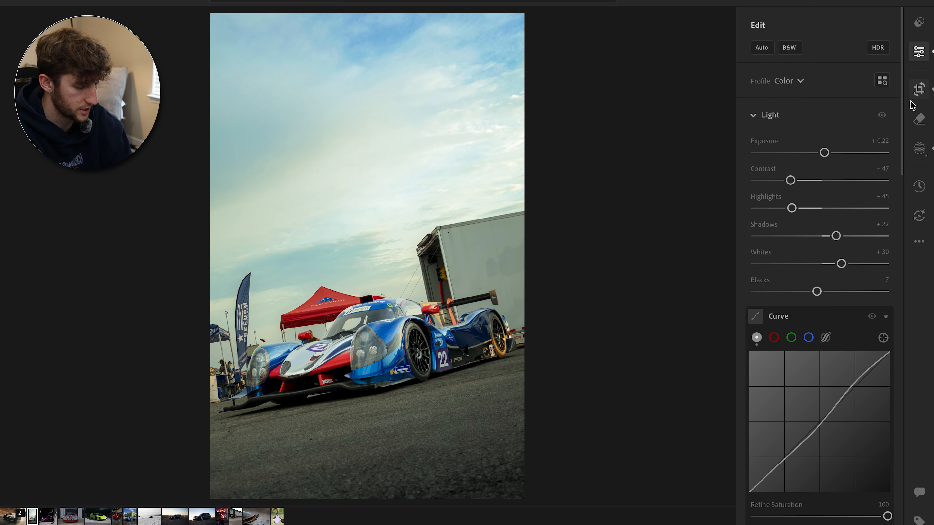
key(ctrl+z)
key(ctrl+z)
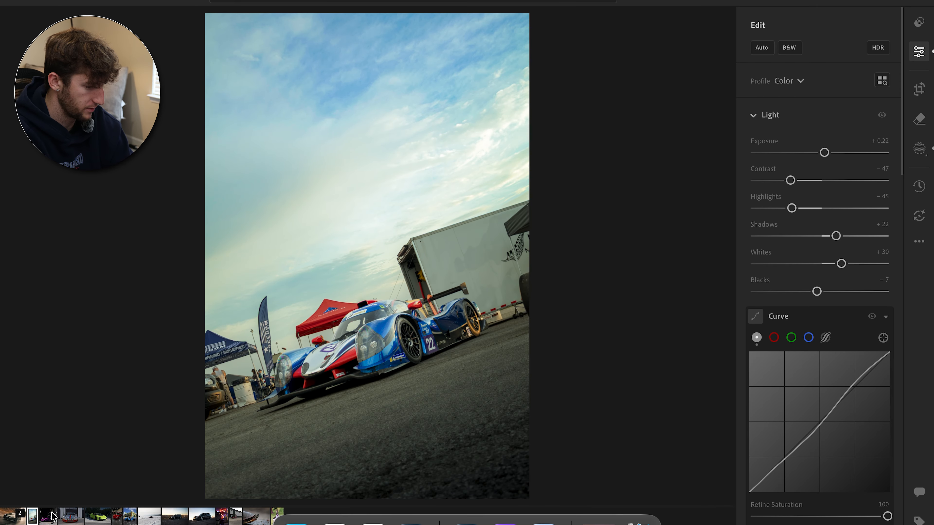
Step: Inspect the front and bodywork of the blue race car up close
click(333, 354)
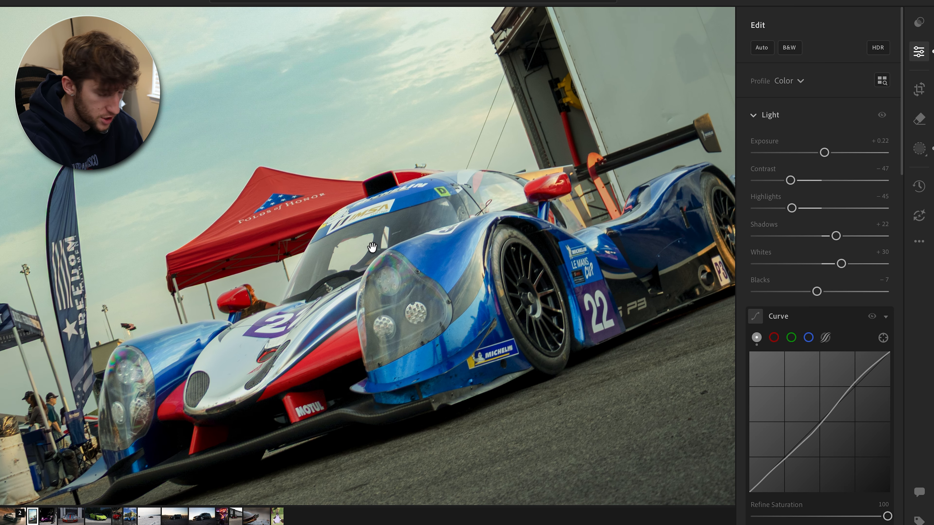
click(372, 247)
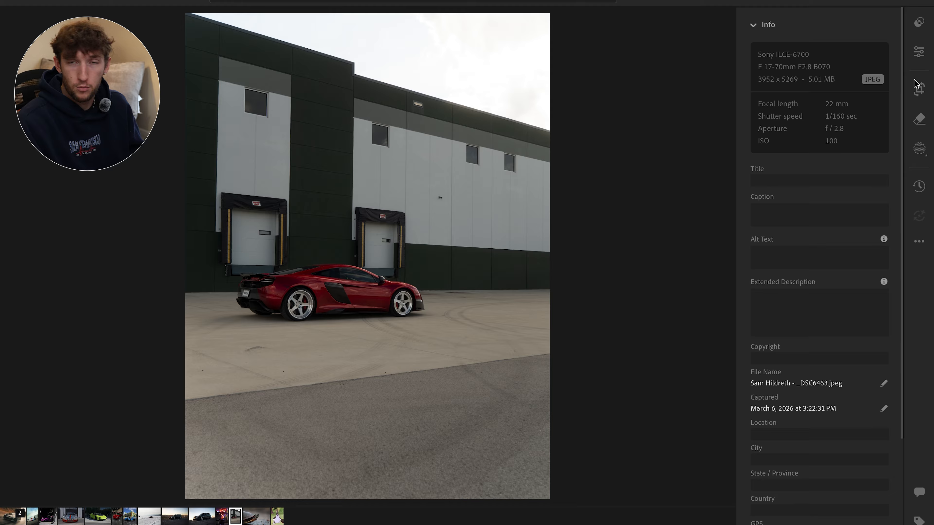
Step: Hide the red car photo's info and set Exposure +0.43, Contrast -15, Highlights +17, Shadows +21, Whites +30 and Blacks +20
key(i)
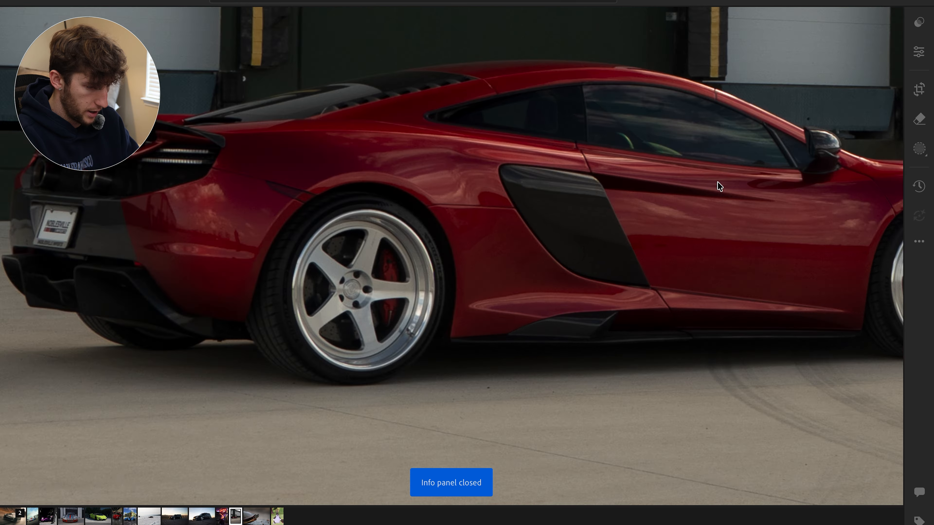
click(719, 186)
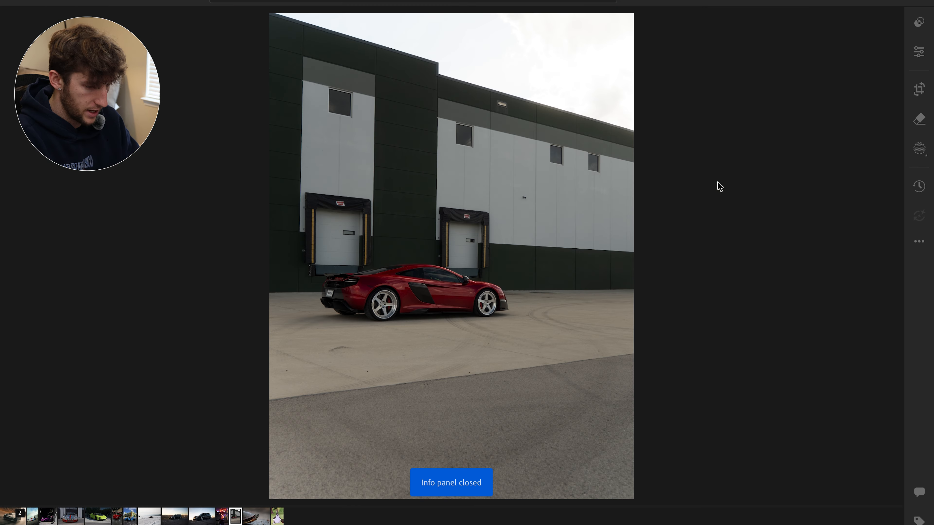
click(922, 57)
drag(820, 153, 834, 291)
Step: Shape the main tone curve into a gentle S with a midpoint, a raised highlight point and a lowered shadow point
click(820, 423)
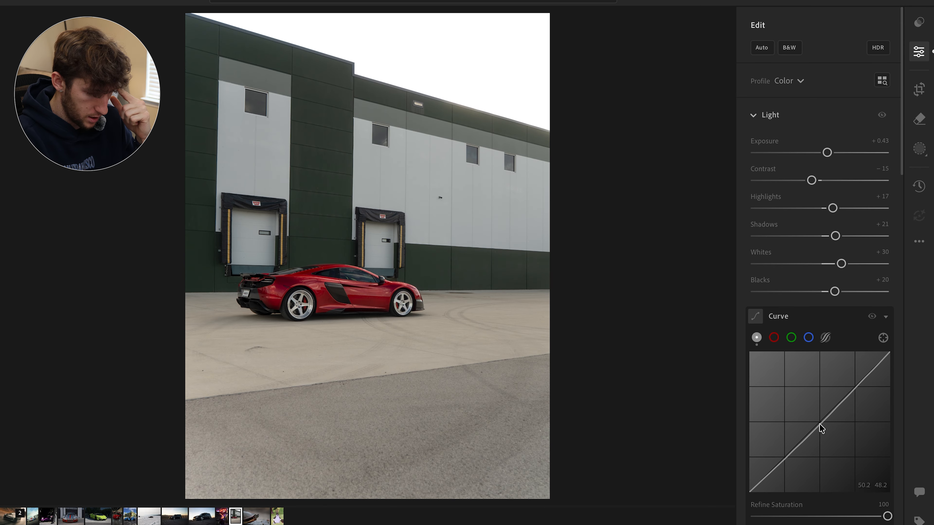
drag(858, 385, 856, 383)
drag(784, 459, 785, 461)
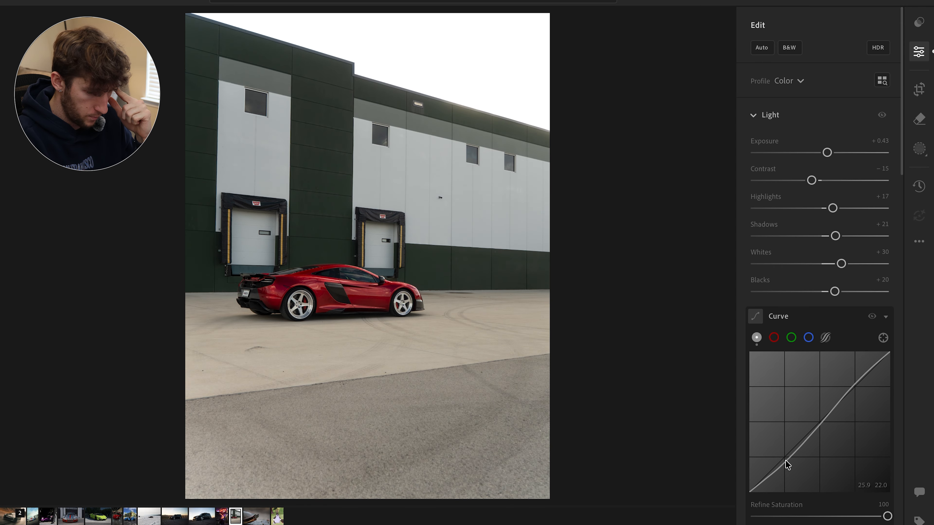
Step: Shape the red channel's curve into a gentle S and undo the stray extra point
click(773, 337)
click(820, 421)
drag(854, 386, 853, 382)
drag(784, 457, 786, 459)
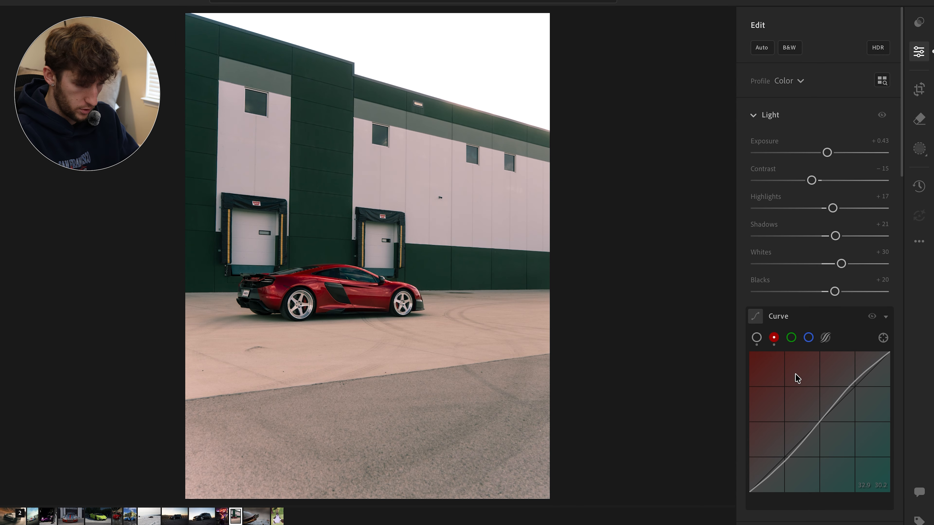
drag(795, 375, 795, 374)
key(super+z)
Step: Copy the red channel's curve settings and paste them into the green and blue channels
right_click(777, 388)
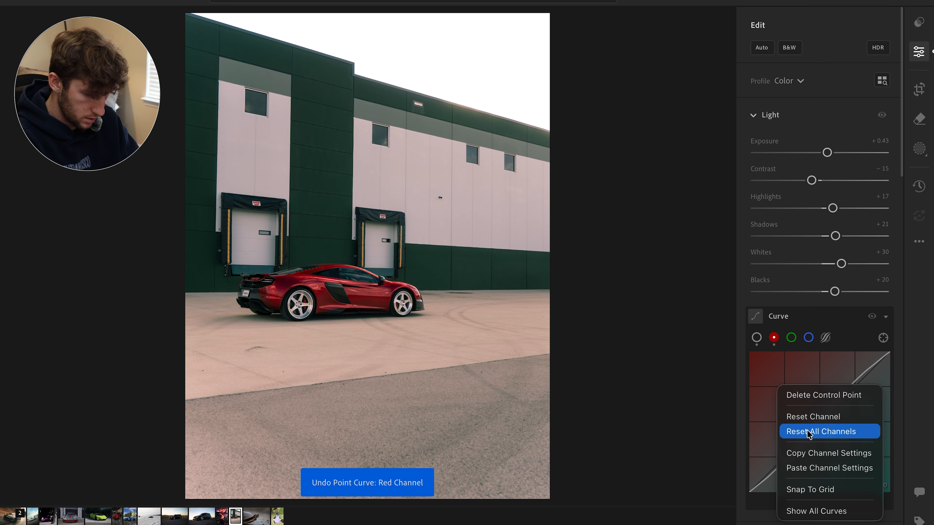
click(805, 455)
click(791, 338)
right_click(794, 372)
click(816, 432)
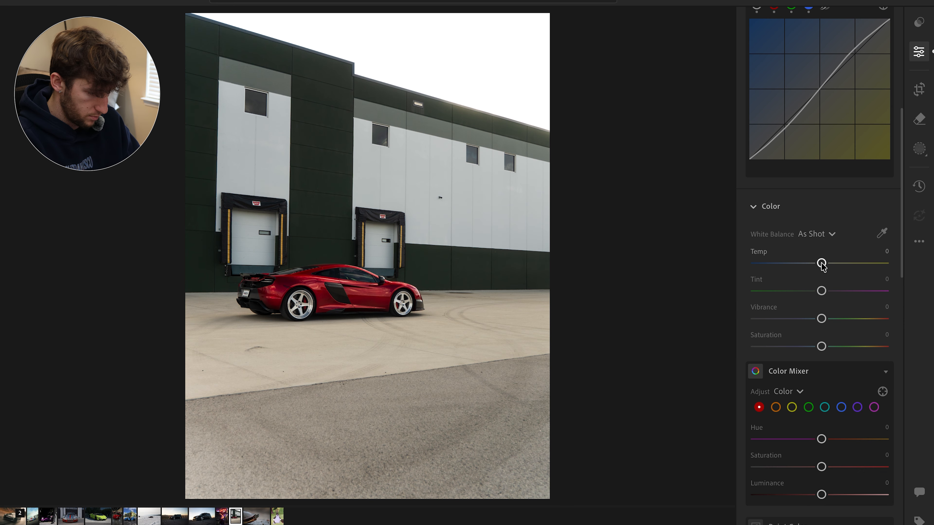
Step: Try adjusting the photo's color sliders from Temp to Saturation, and undo the last two changes
drag(821, 264, 829, 347)
key(super+z)
key(super+z)
Step: Tint the midtones and shadows slightly blue with Color Grading
scroll(823, 295, down, 10)
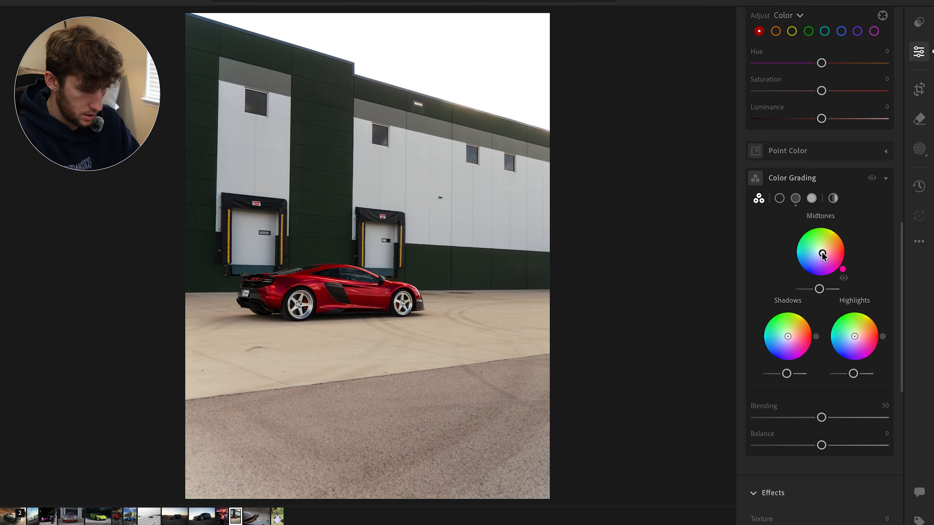
drag(787, 341, 697, 381)
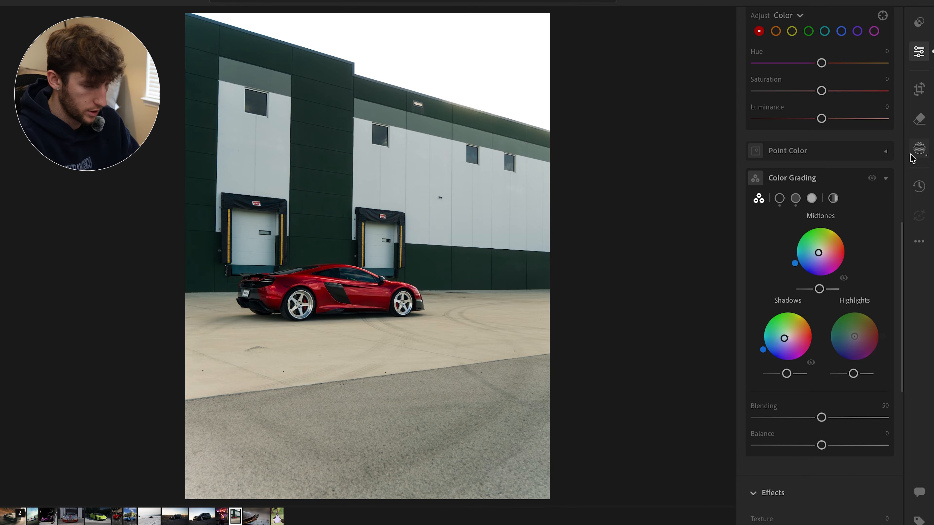
Step: Mask the red car with an object selection and set the mask's Shadows to +15
click(919, 148)
click(782, 144)
mouse_move(226, 250)
mouse_down()
mouse_move(380, 322)
mouse_move(439, 333)
mouse_up()
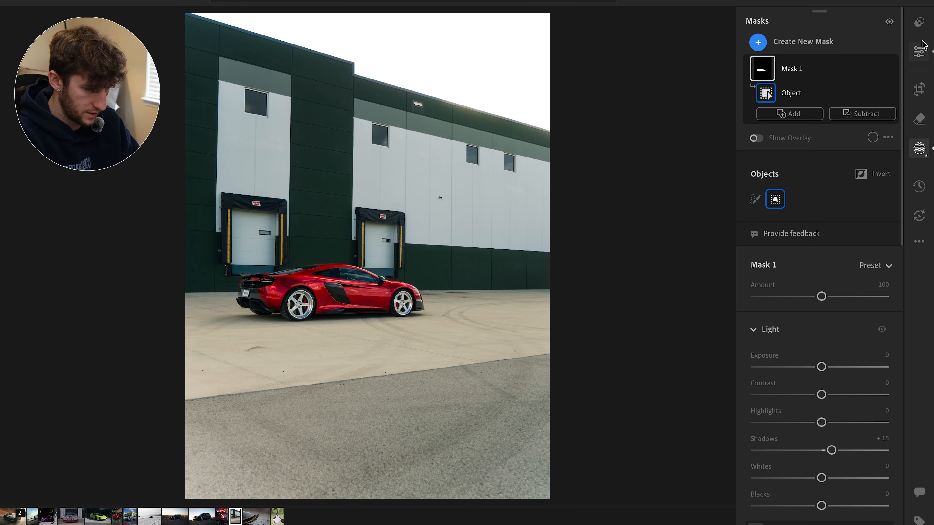
Step: Raise the shadow point and lift the black point of the photo's main tone curve
click(919, 52)
scroll(805, 259, up, 5)
click(756, 337)
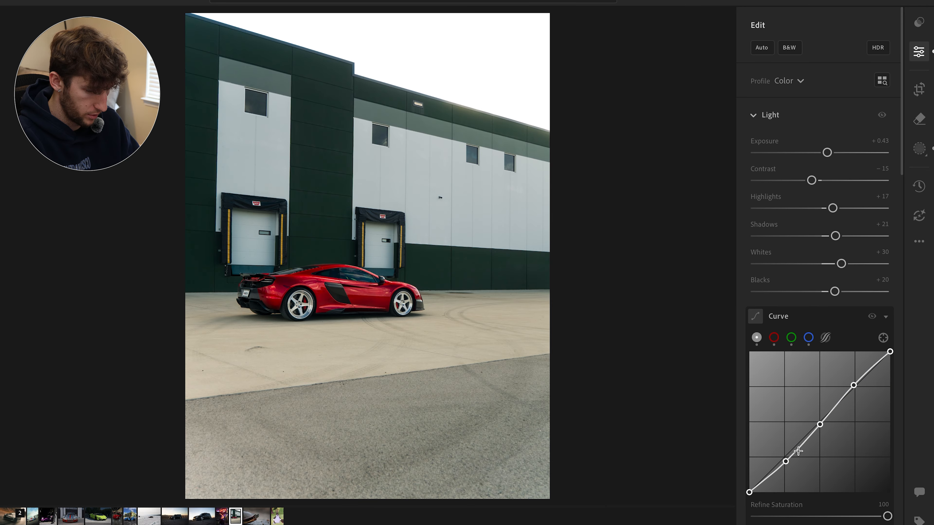
drag(782, 460, 782, 458)
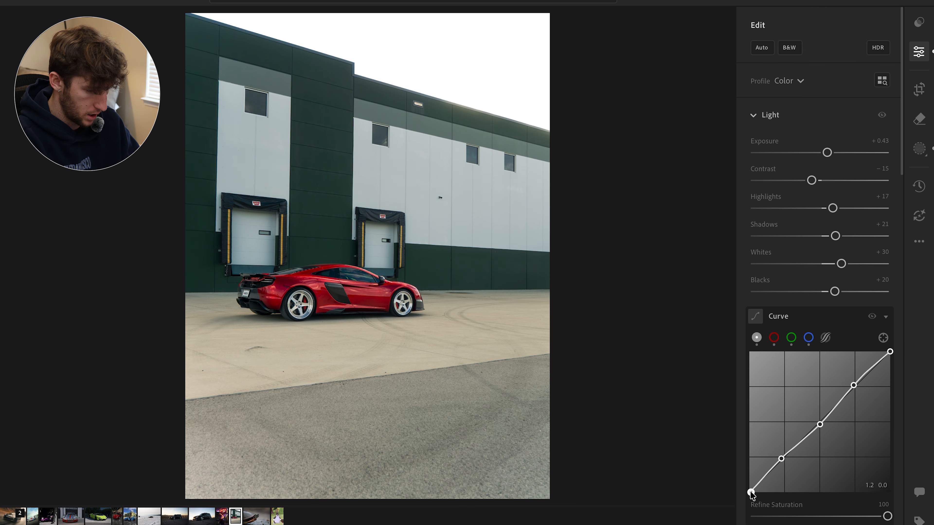
Step: Set the red car mask's Contrast to +29 and Highlights to +10
key(m)
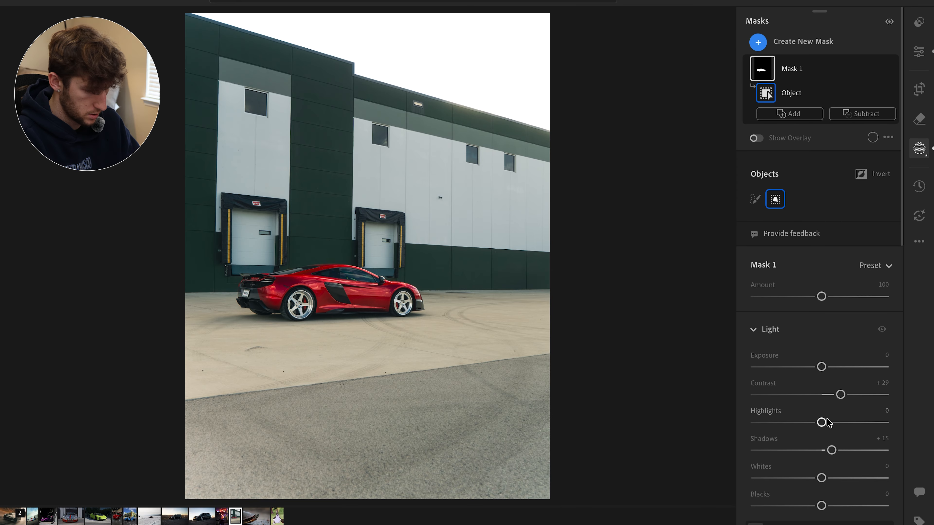
drag(823, 421, 829, 422)
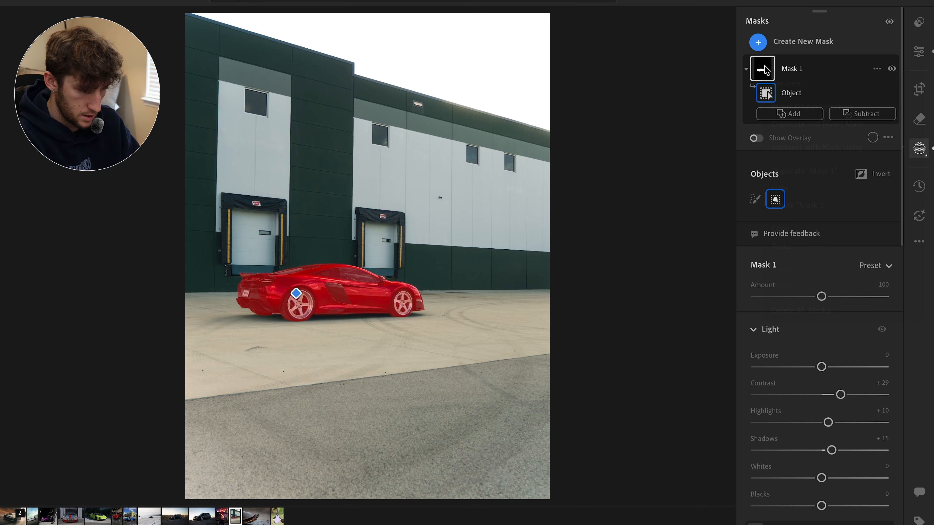
Step: Make an inverted duplicate of the car mask and set its Highlights to -35, Shadows to +9 and Whites to -4
click(800, 125)
scroll(819, 258, down, 4)
drag(820, 216, 818, 272)
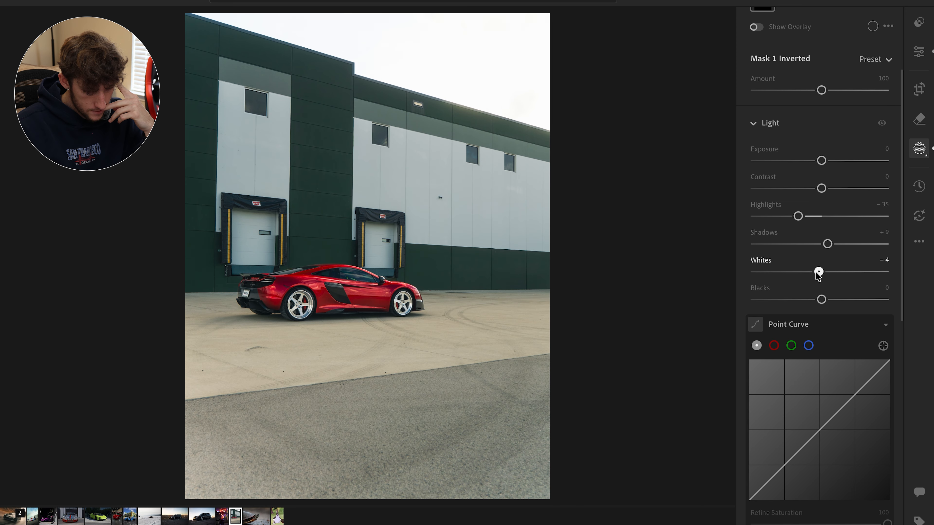
Step: Rotate the red car photo's crop to about -2.69 degrees and apply it
key(c)
drag(603, 392, 604, 381)
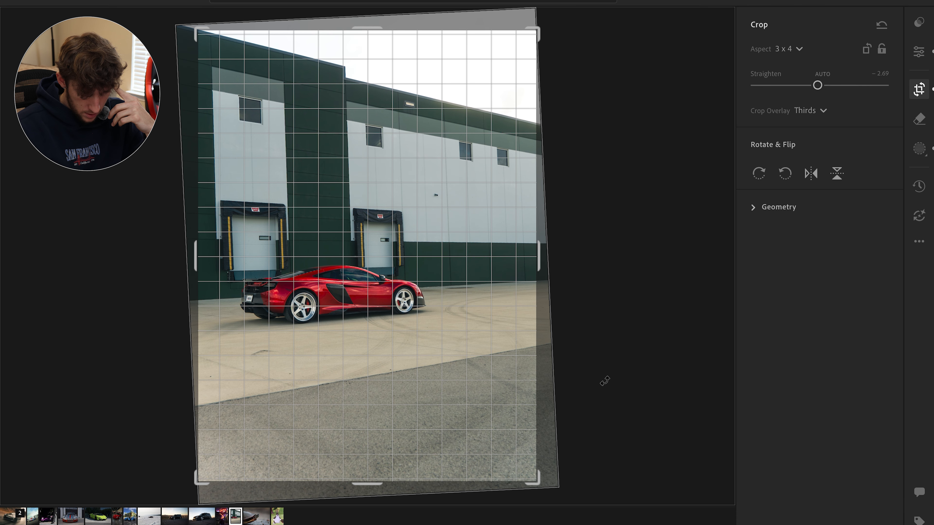
key(e)
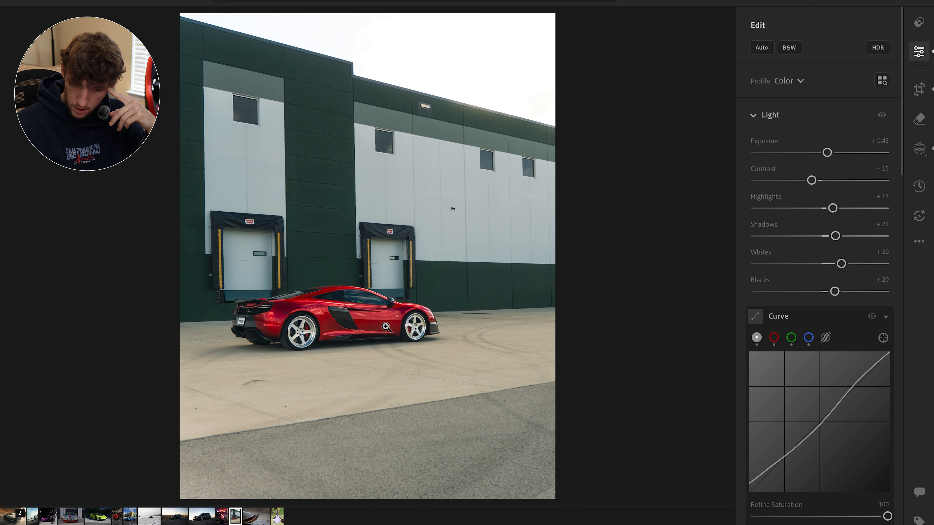
Step: Add a tilted linear gradient mask over the foreground pavement, set its Exposure to -1.68 and fine-tune its Effects settings
click(921, 147)
click(758, 42)
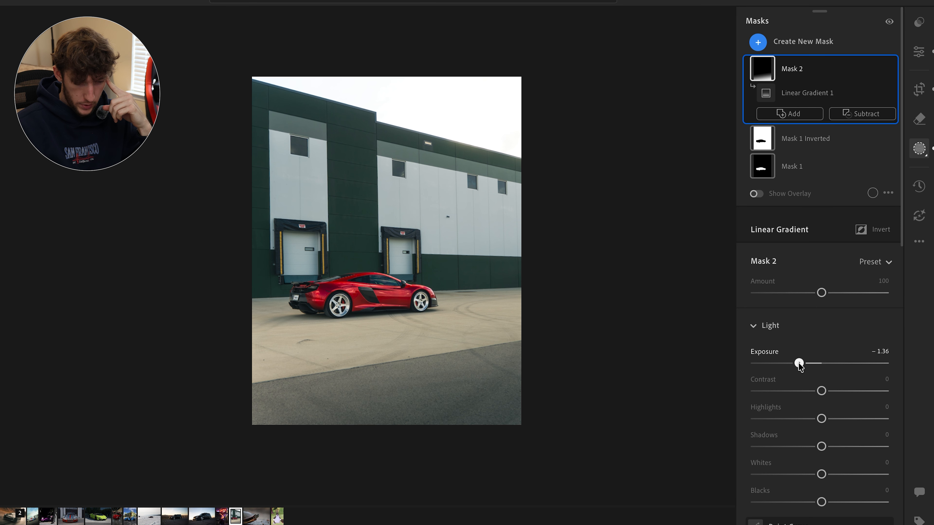
mouse_move(798, 364)
mouse_down()
mouse_move(780, 364)
mouse_move(794, 366)
mouse_up()
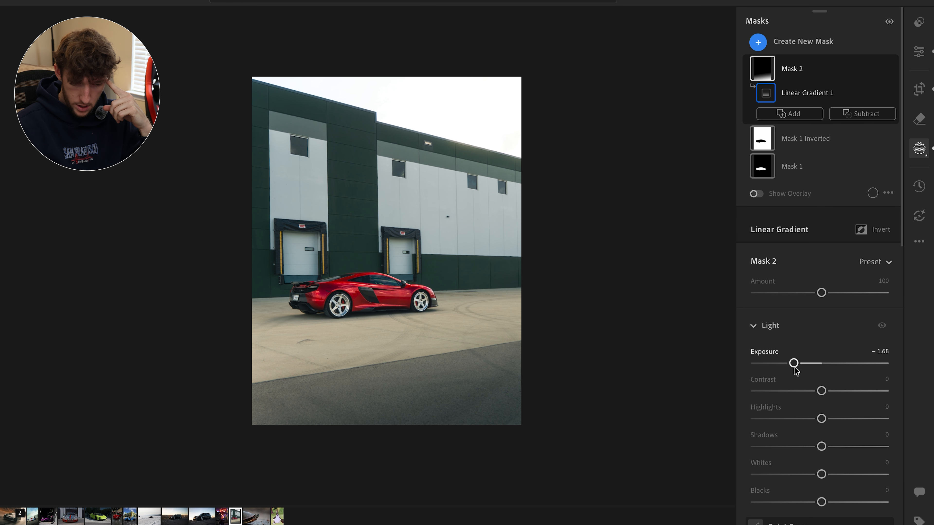
scroll(834, 477, down, 10)
drag(821, 300, 800, 300)
click(798, 327)
drag(821, 356, 830, 355)
scroll(580, 288, up, 3)
scroll(782, 147, up, 10)
Step: Add a large radial gradient mask over the upper part of the red car photo and compare the edit with the original
click(758, 42)
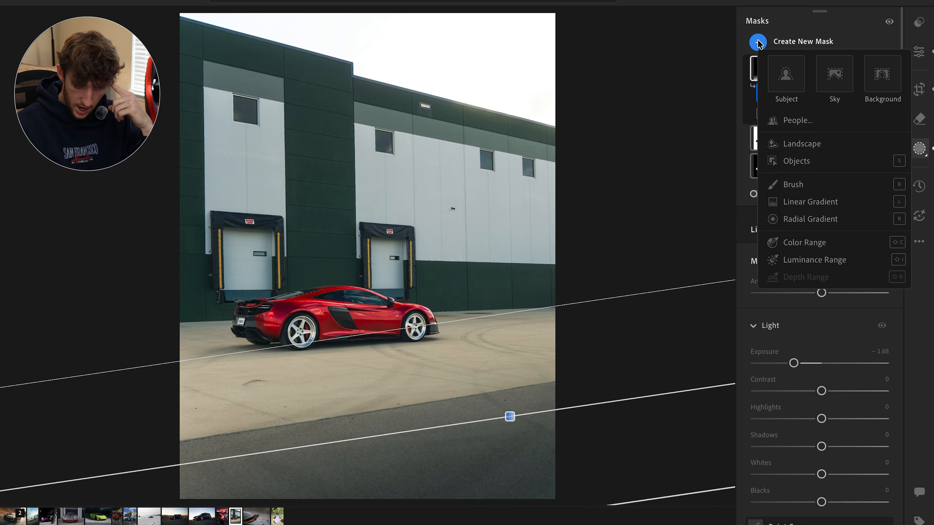
click(810, 219)
drag(402, 94, 865, 392)
mouse_move(490, 99)
mouse_down()
mouse_move(553, 95)
mouse_move(512, 115)
mouse_up()
click(920, 44)
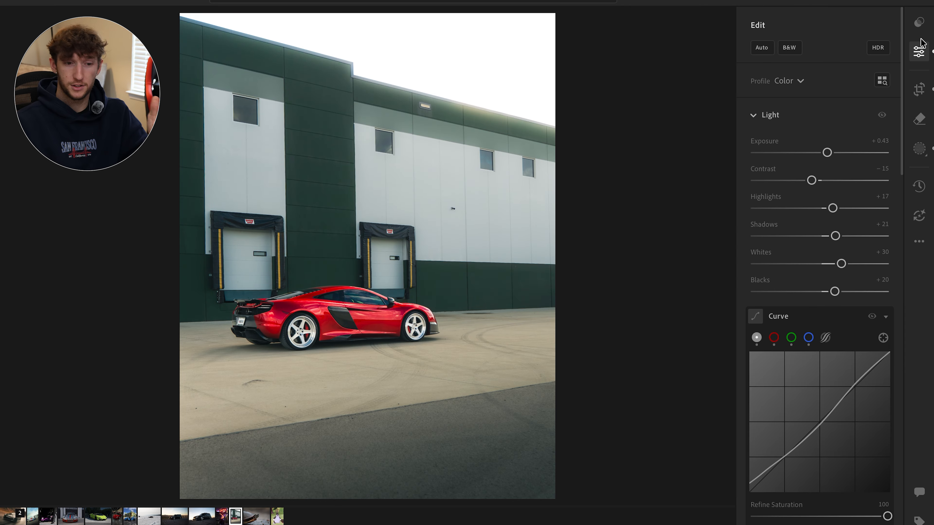
key(backslash)
key(backslash)
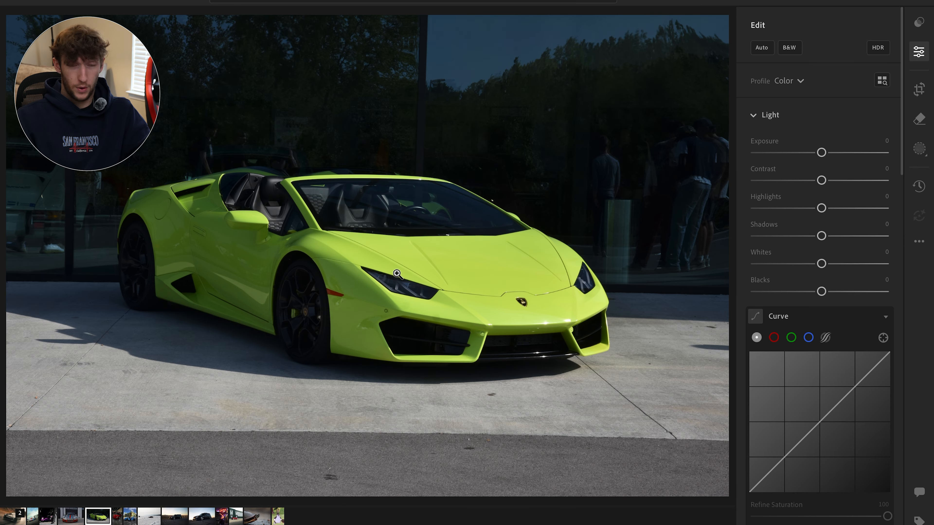
Step: Switch to the SmugMug gallery in the browser, view two finished green Lamborghini photos as references, and return to Lightroom
click(396, 273)
click(397, 274)
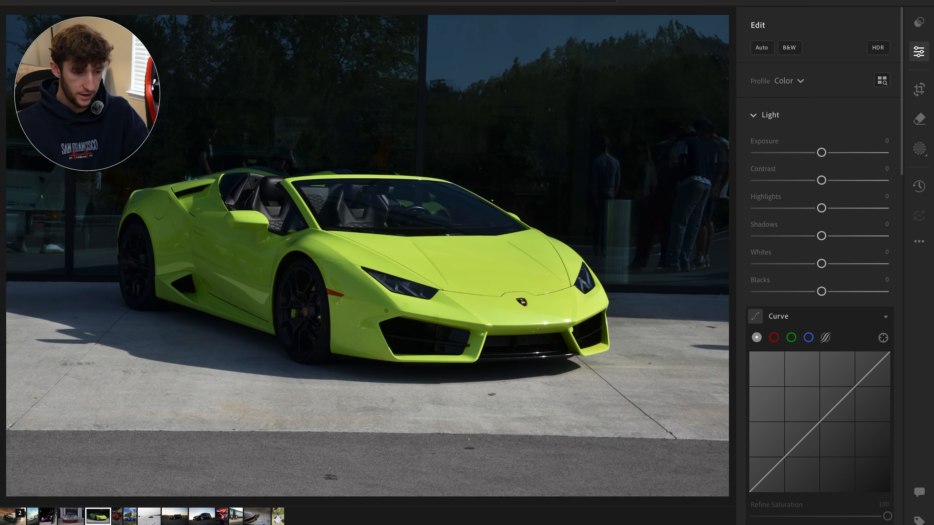
key(super+Tab)
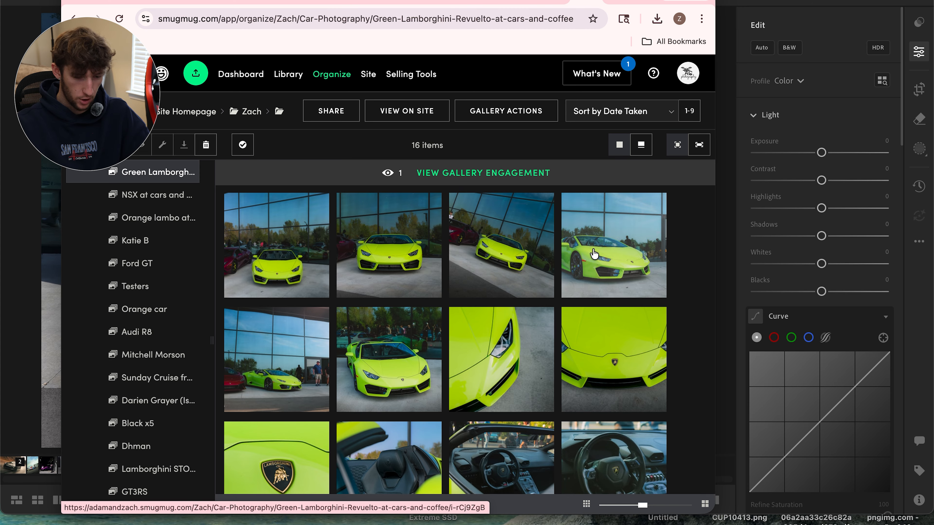
click(594, 254)
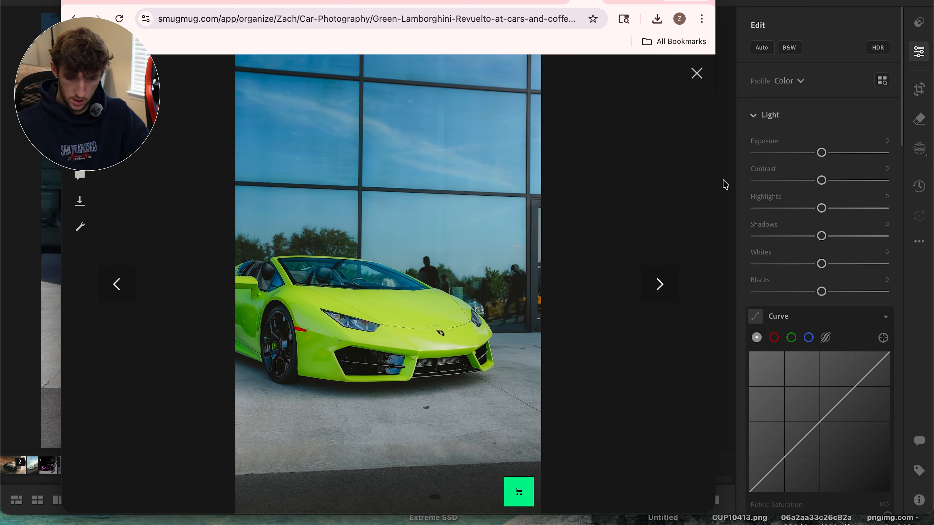
key(Escape)
click(289, 329)
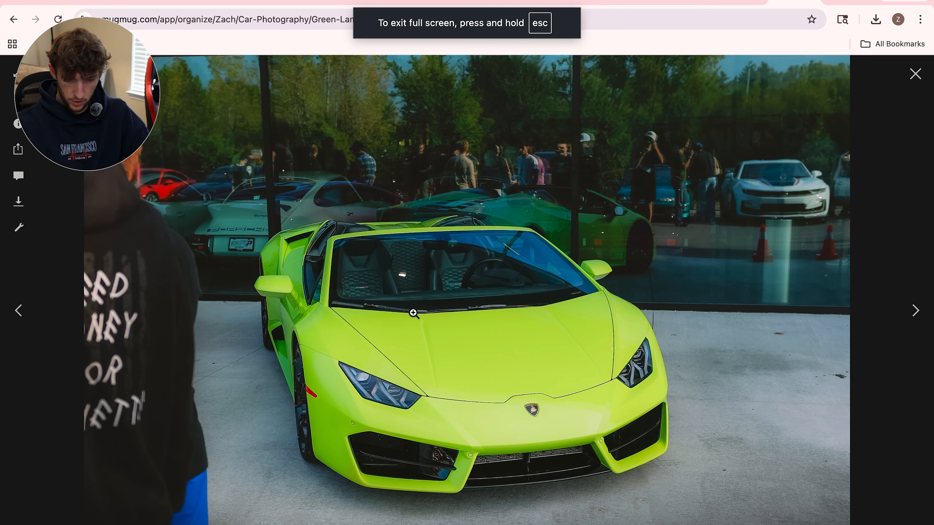
key(super+m)
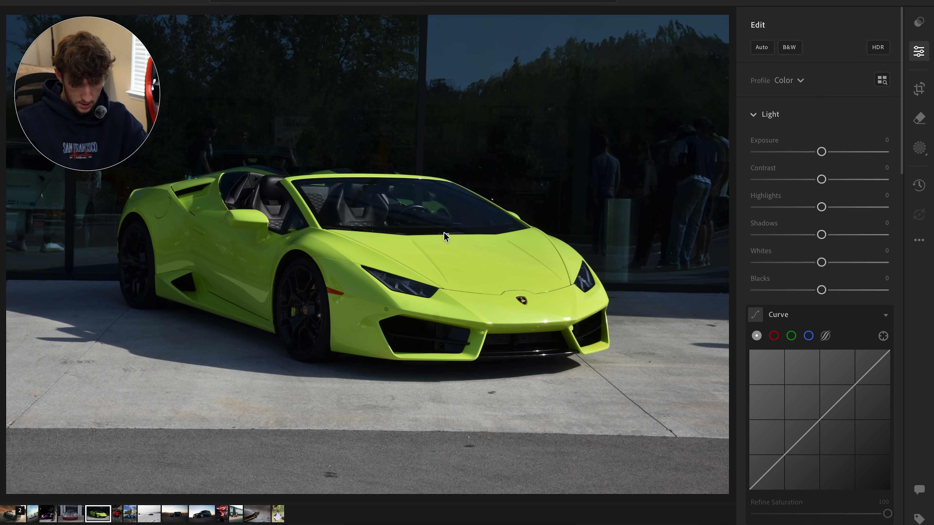
Step: Show the green Lamborghini photo's camera info and examine the car, shadows and pavement up close
click(444, 235)
click(444, 235)
key(i)
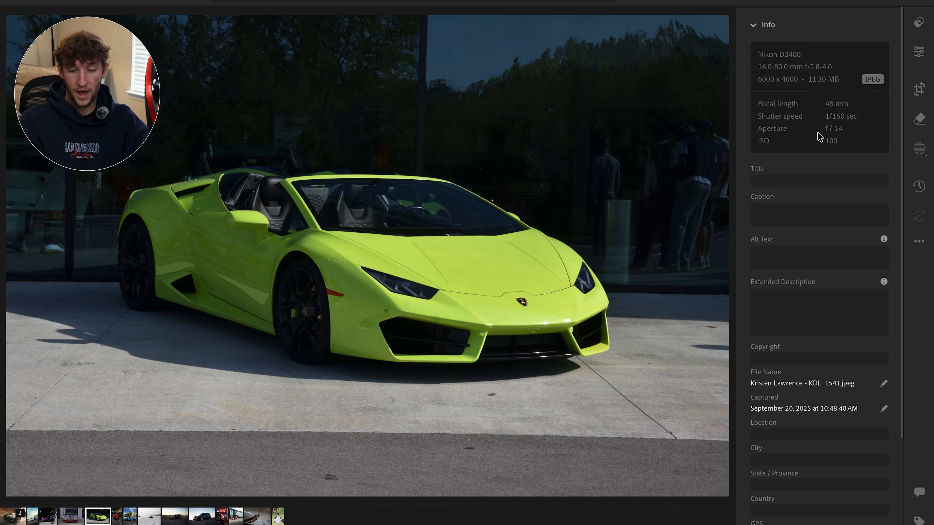
click(334, 356)
drag(333, 354, 594, 199)
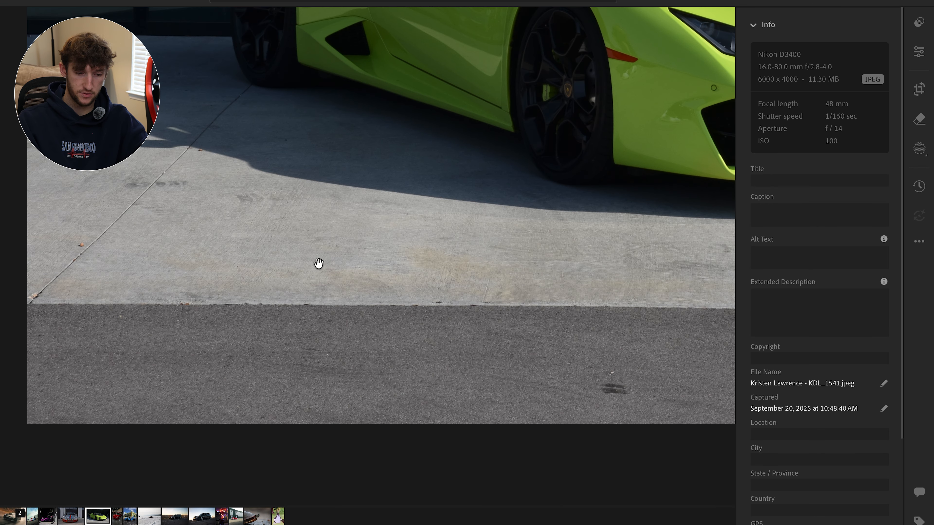
drag(319, 263, 135, 303)
scroll(228, 339, up, 5)
drag(430, 346, 149, 369)
click(148, 369)
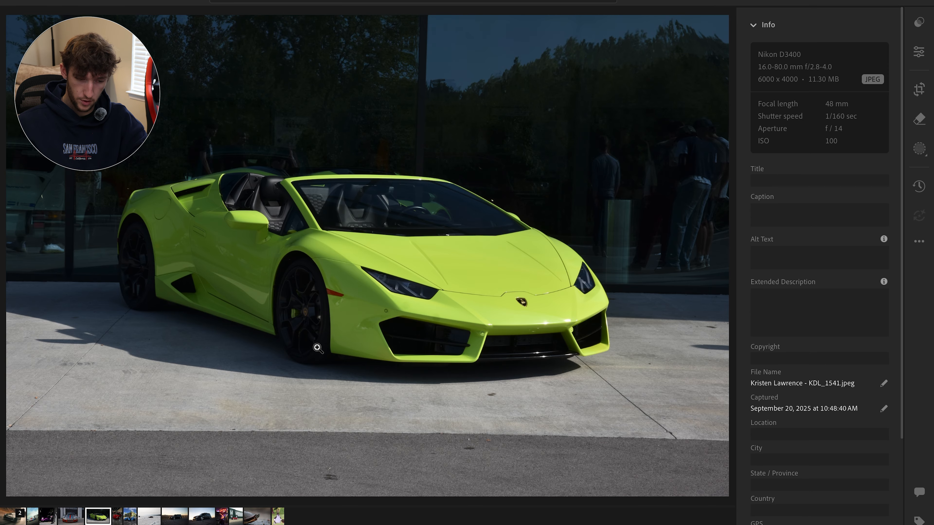
Step: Apply the "8 | Grunge B&W" preset to the green Lamborghini photo
click(917, 23)
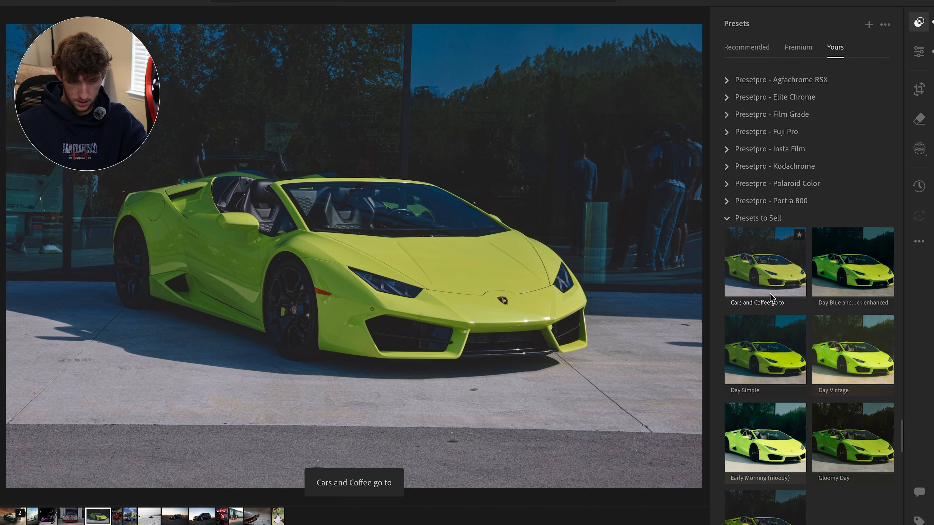
scroll(761, 239, down, 7)
click(852, 311)
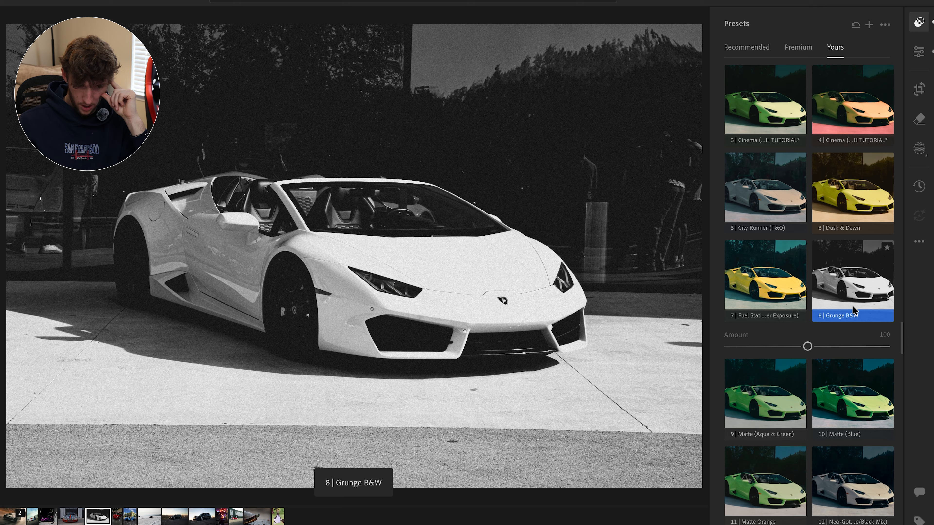
Step: Set the black-and-white Lamborghini photo's Texture to +78 and Clarity to +74
click(919, 52)
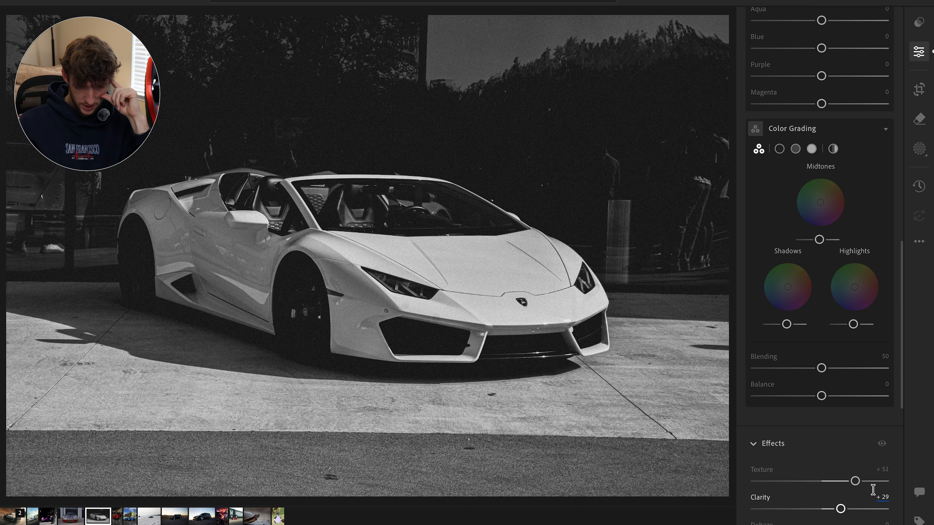
click(873, 481)
mouse_move(873, 510)
mouse_down()
mouse_move(840, 509)
mouse_move(870, 509)
mouse_up()
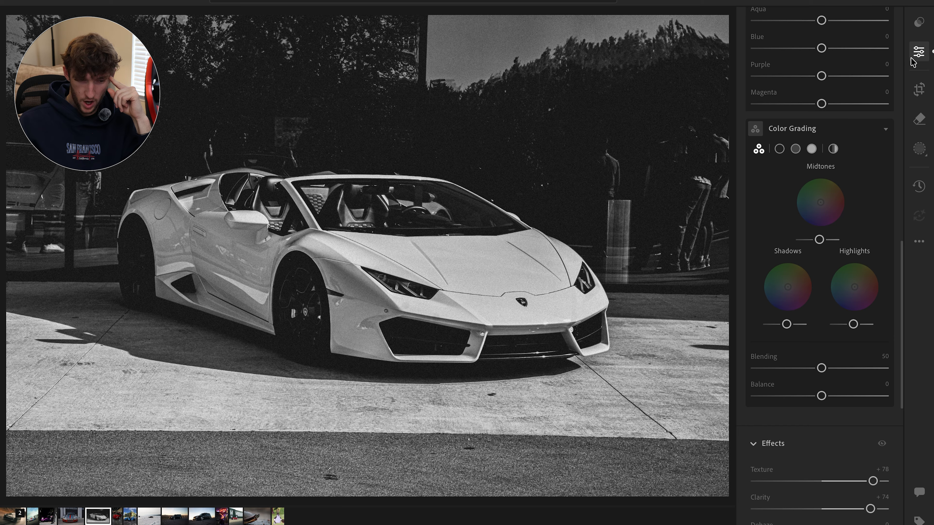
click(918, 52)
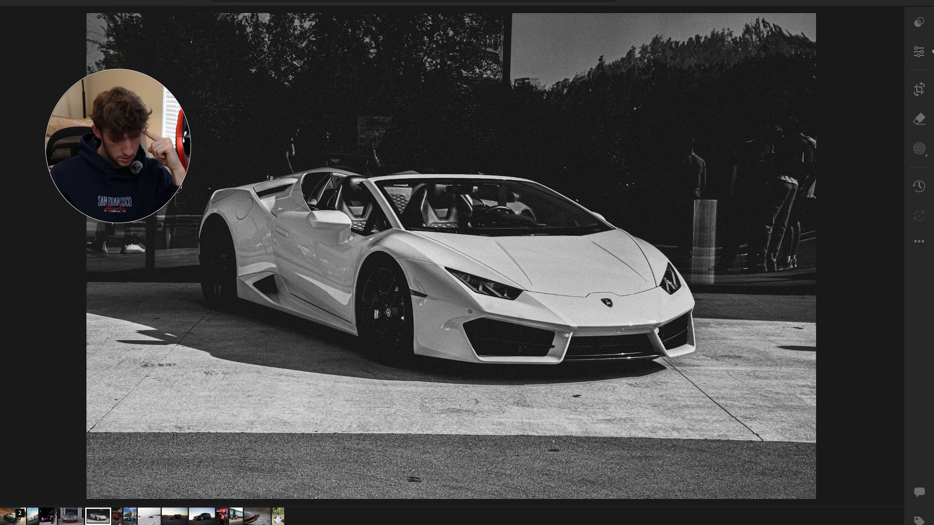
Step: Move on to the black wagon photo on the desert road, show its edit settings and inspect the car up close
click(117, 517)
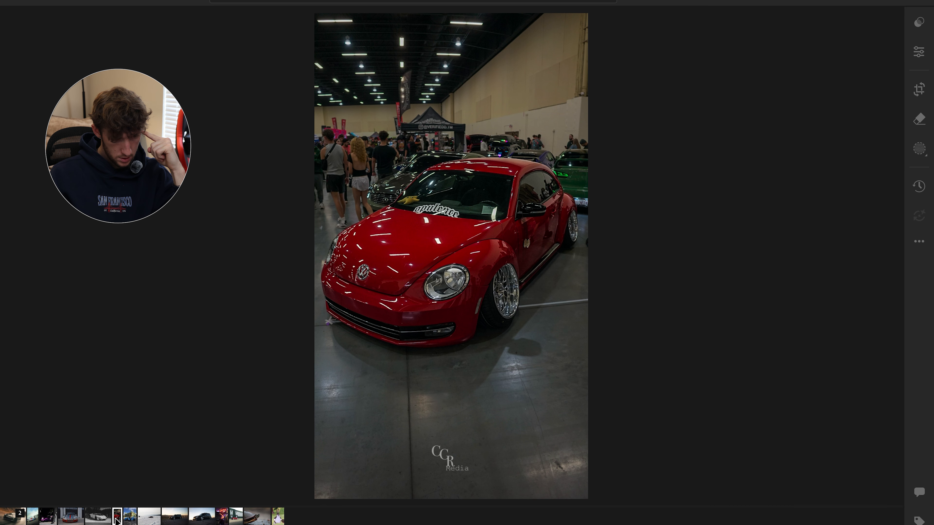
click(418, 287)
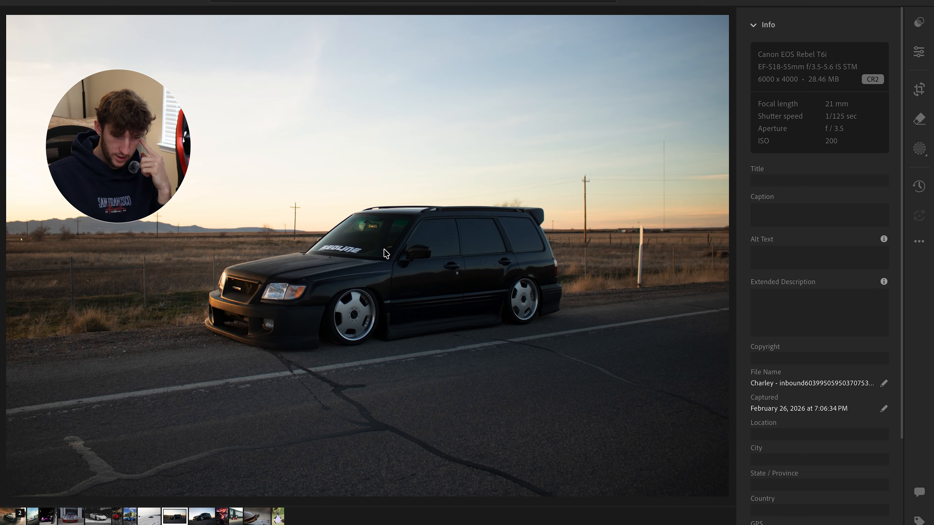
key(Right)
key(Left)
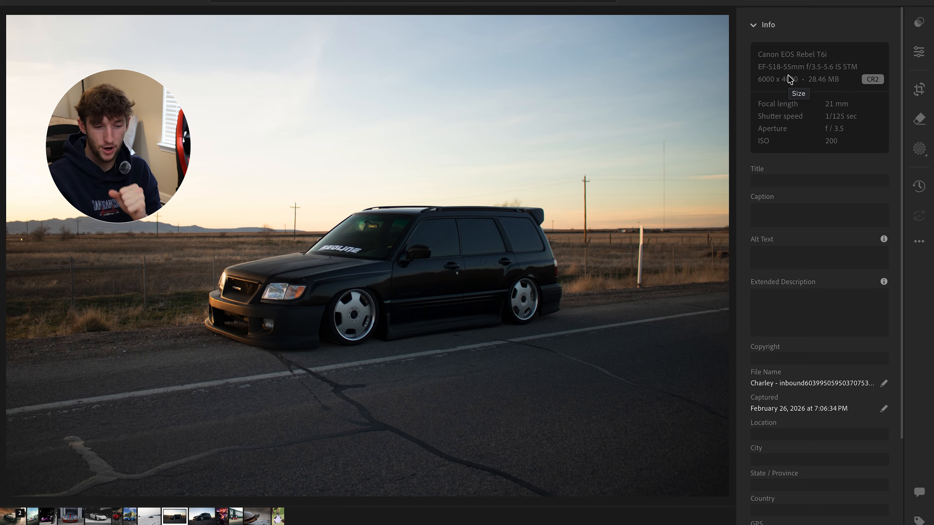
click(919, 53)
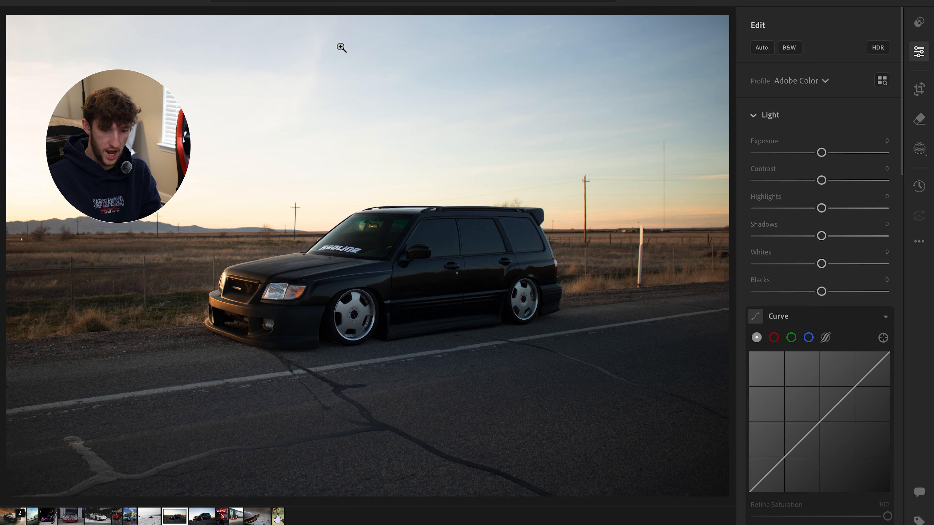
click(368, 276)
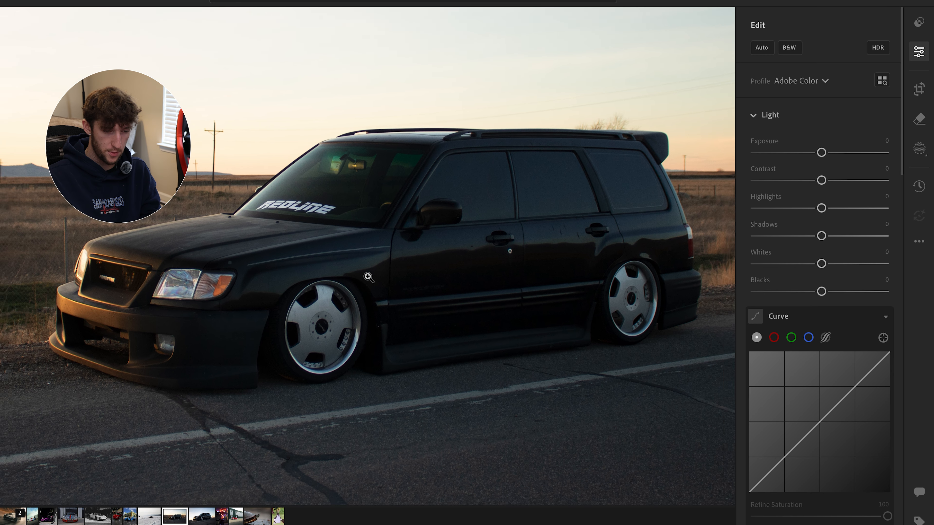
click(368, 276)
Step: Set the wagon photo's Exposure to +0.68, Contrast -34, Highlights -62, Shadows +23, Whites -50 and Blacks -18
drag(821, 153, 780, 209)
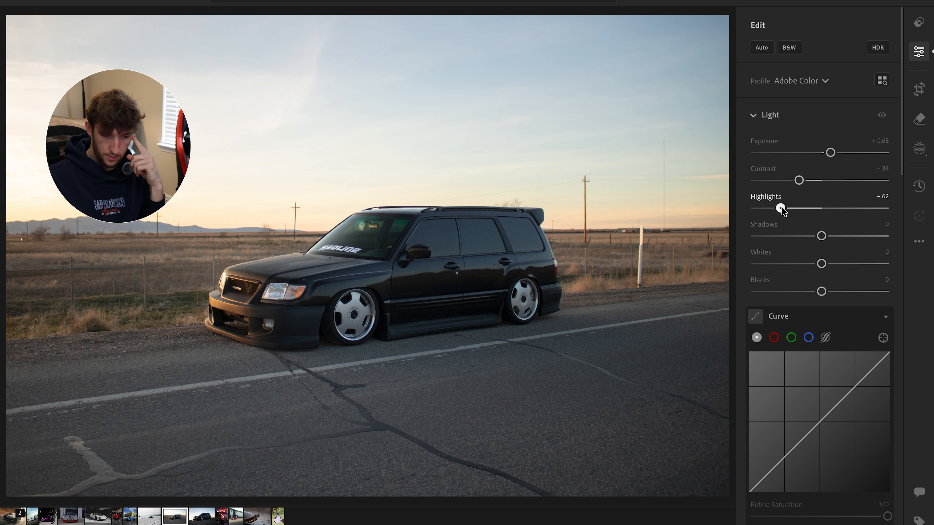
drag(821, 236, 787, 264)
drag(821, 291, 810, 292)
Step: Shape the wagon photo's main tone curve into an S-curve with raised highlights and lowered shadows
scroll(812, 464, down, 1)
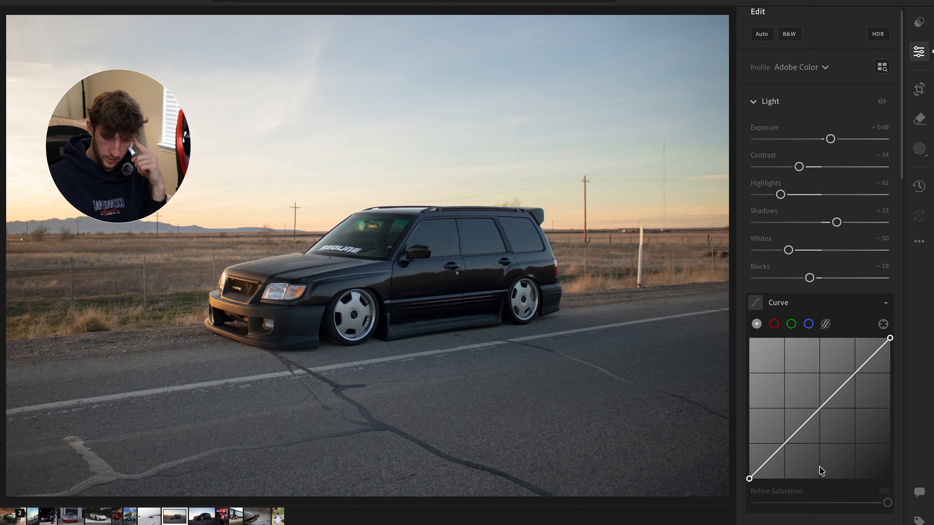
click(783, 435)
click(820, 398)
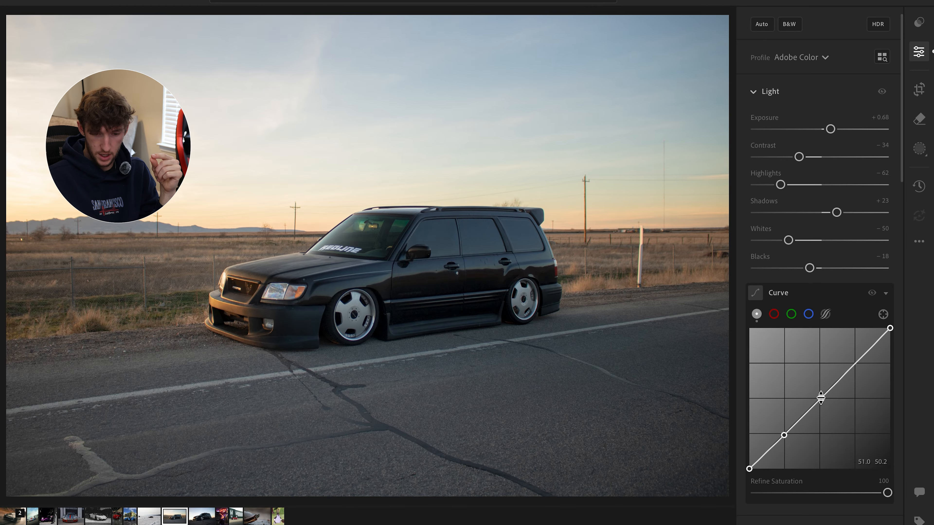
click(850, 367)
drag(850, 367, 855, 357)
drag(784, 435, 764, 449)
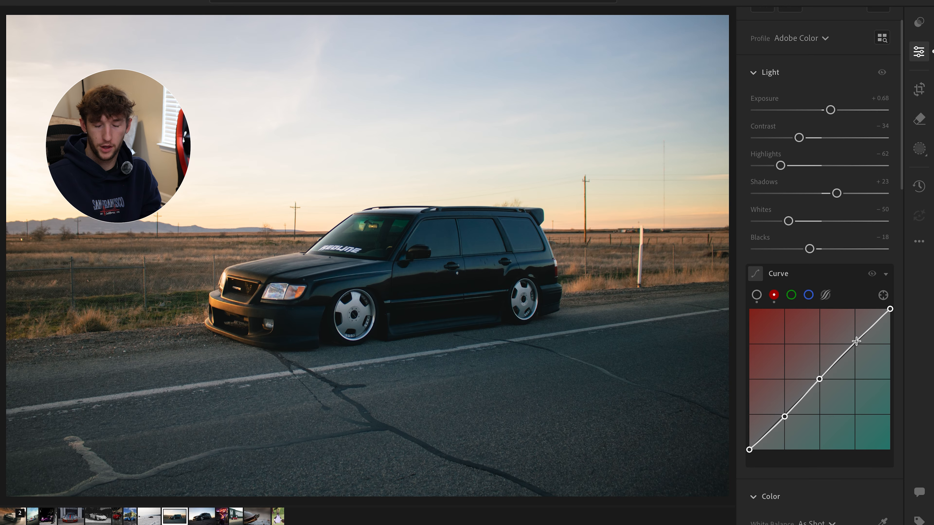
Step: Shape the red, green and blue curves, pulling the highlights down and lifting the shadows
mouse_move(856, 342)
mouse_down()
mouse_move(853, 334)
mouse_move(855, 344)
mouse_up()
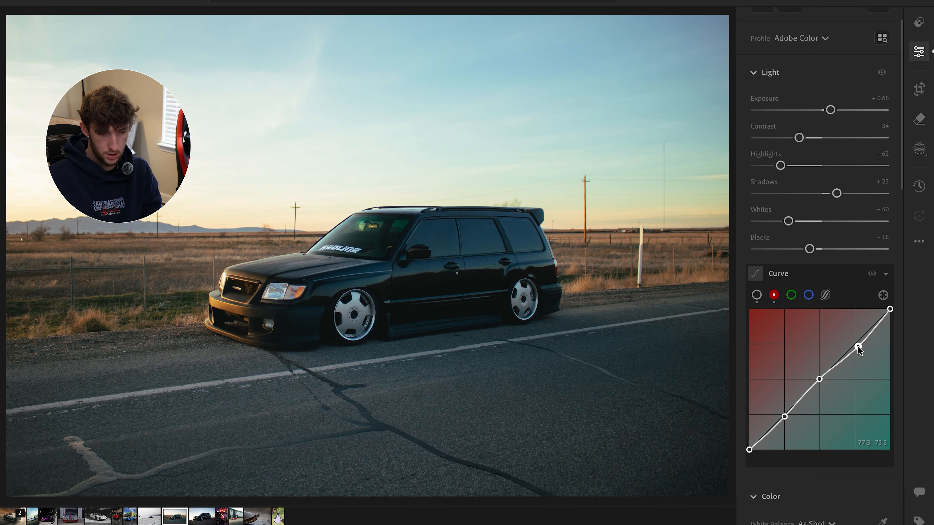
click(819, 379)
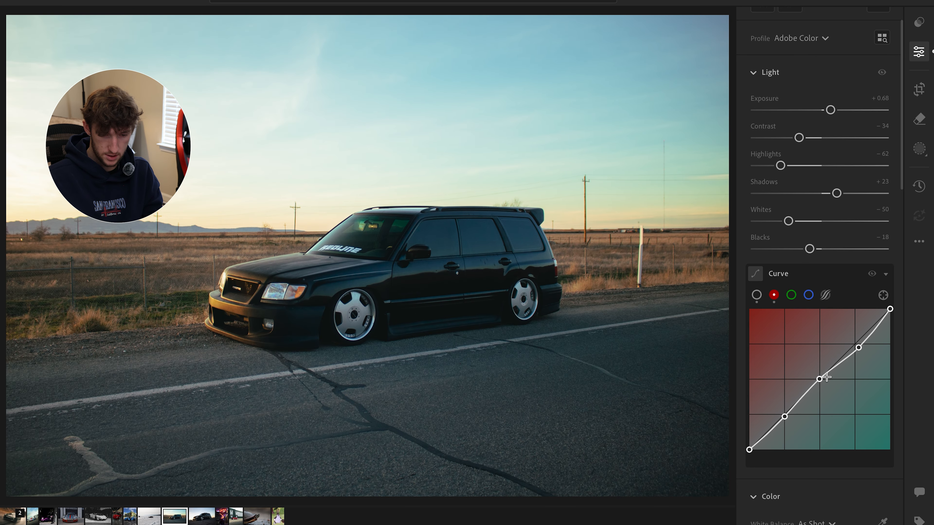
drag(784, 419, 780, 413)
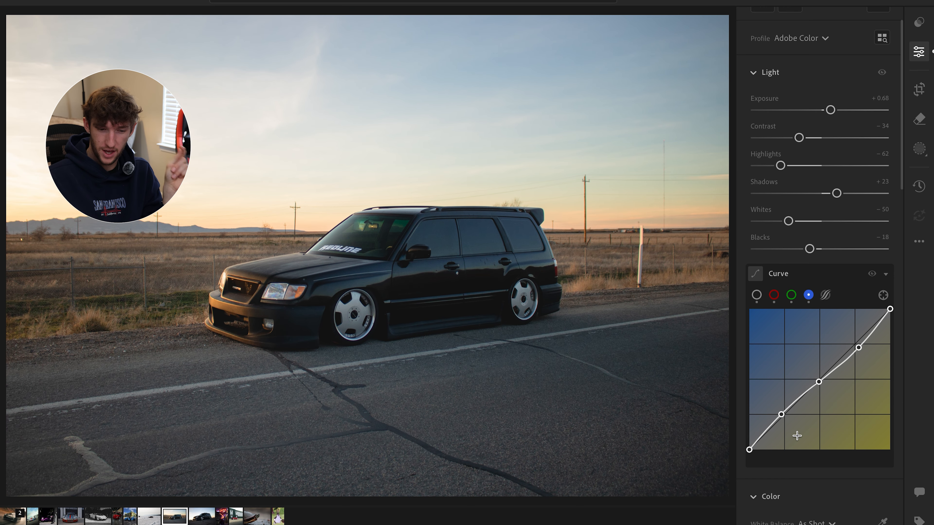
Step: Set Vibrance to +25 and Saturation to +10, and tint the midtones orange, shadows yellow-orange and highlights yellow-green with Color Grading
scroll(797, 436, down, 5)
drag(837, 435, 839, 435)
scroll(819, 467, down, 10)
drag(820, 378, 844, 364)
drag(816, 462, 807, 442)
drag(882, 462, 875, 430)
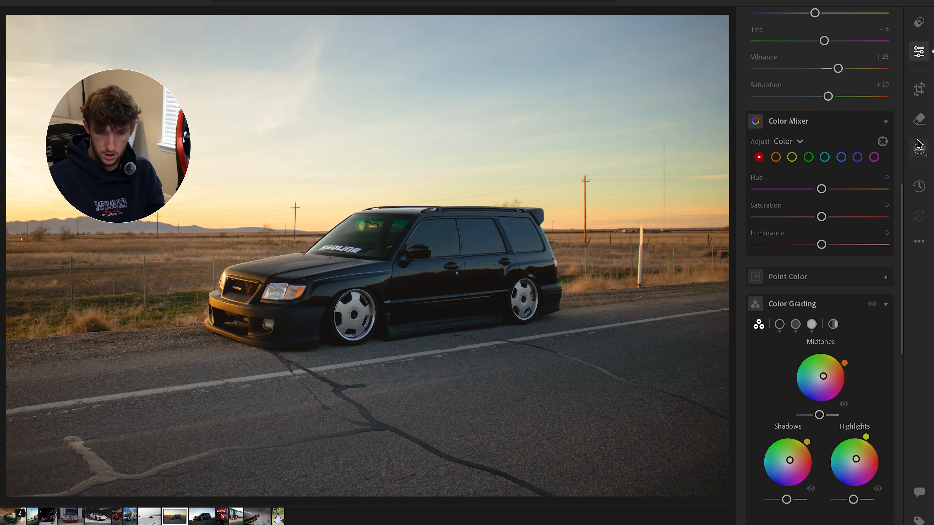
Step: Create an object mask of the black wagon and set its Highlights to +19, Shadows to +21 and Blacks to -5
click(919, 148)
click(790, 143)
drag(187, 213, 573, 339)
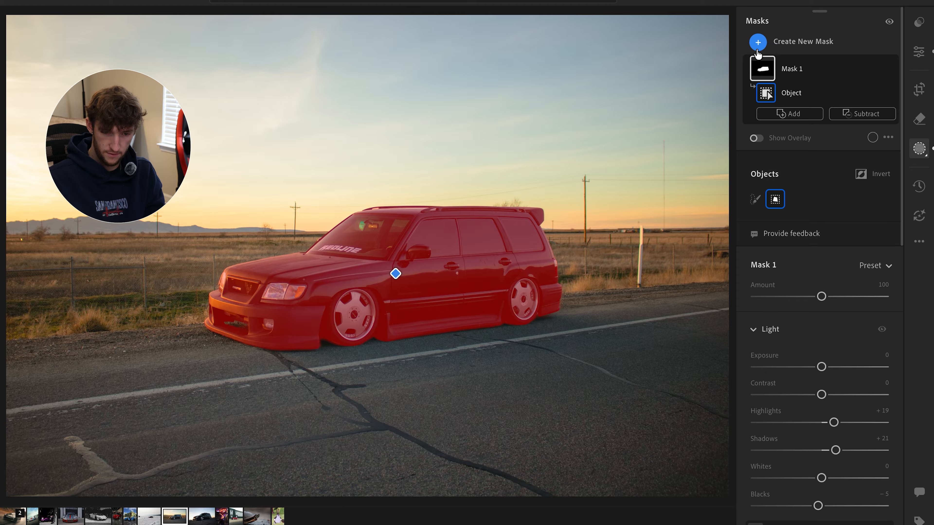
Step: Add a tilted linear gradient over the road with Exposure -0.96, Highlights -17, Shadows +10, Clarity -27, Dehaze +15 and reduced Texture
click(757, 47)
click(810, 202)
drag(687, 487, 651, 264)
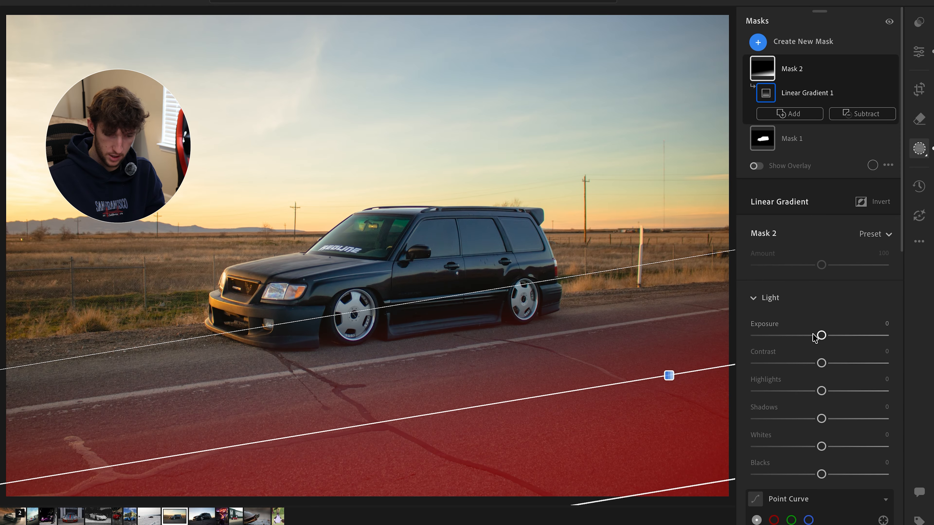
drag(818, 335, 808, 335)
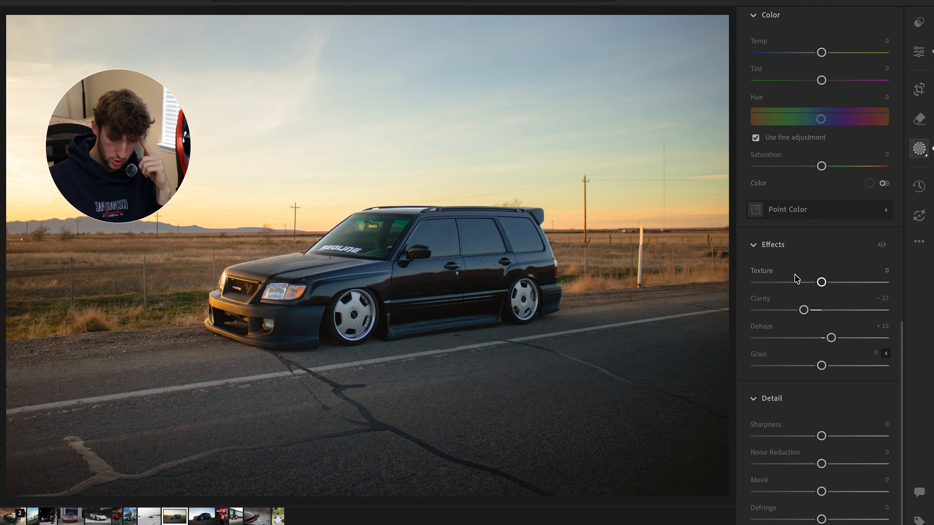
drag(795, 281, 785, 281)
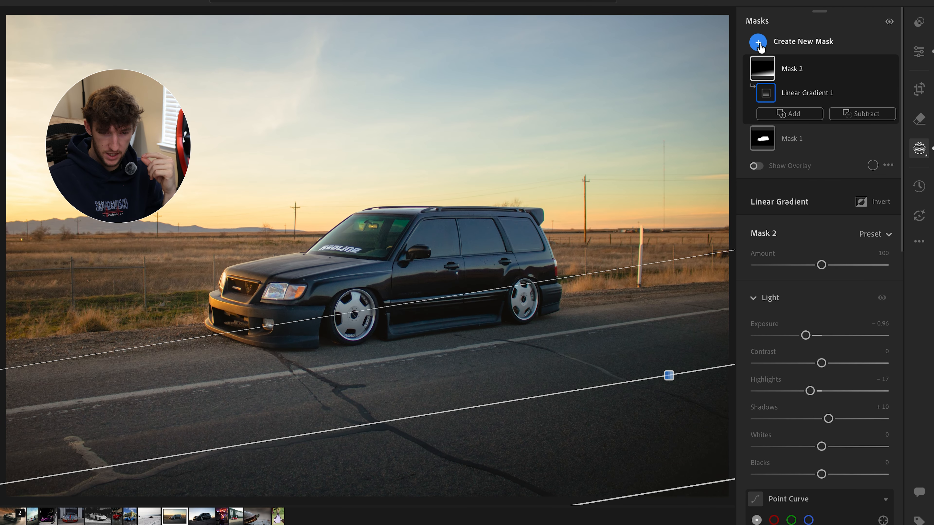
Step: Create a sky mask and set its Exposure to +0.48
click(758, 43)
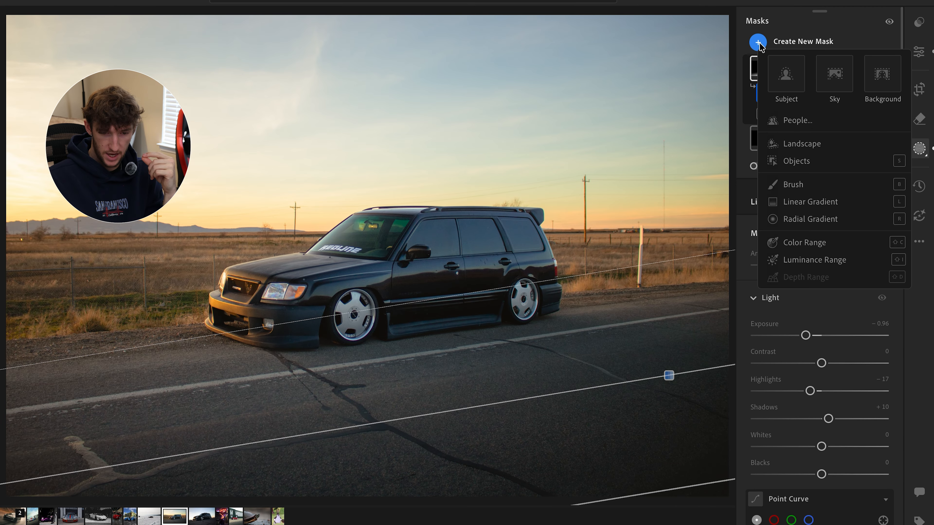
click(836, 71)
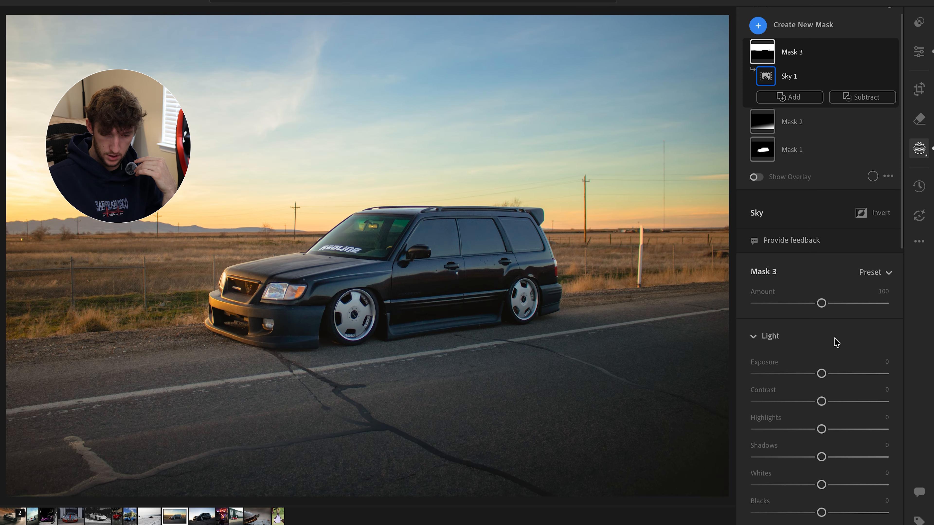
drag(821, 373, 829, 374)
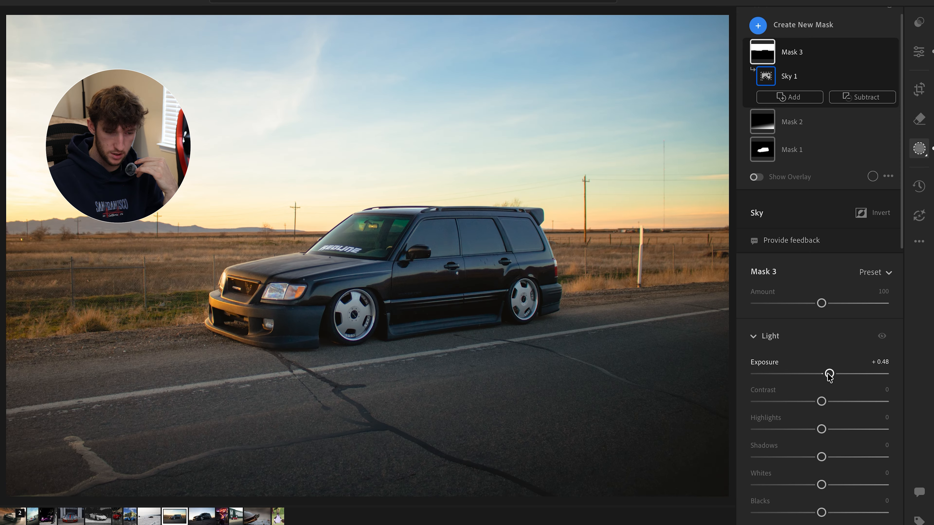
Step: Add a large radial gradient mask over the sky's upper-left corner with Exposure +1.32
click(758, 25)
click(790, 203)
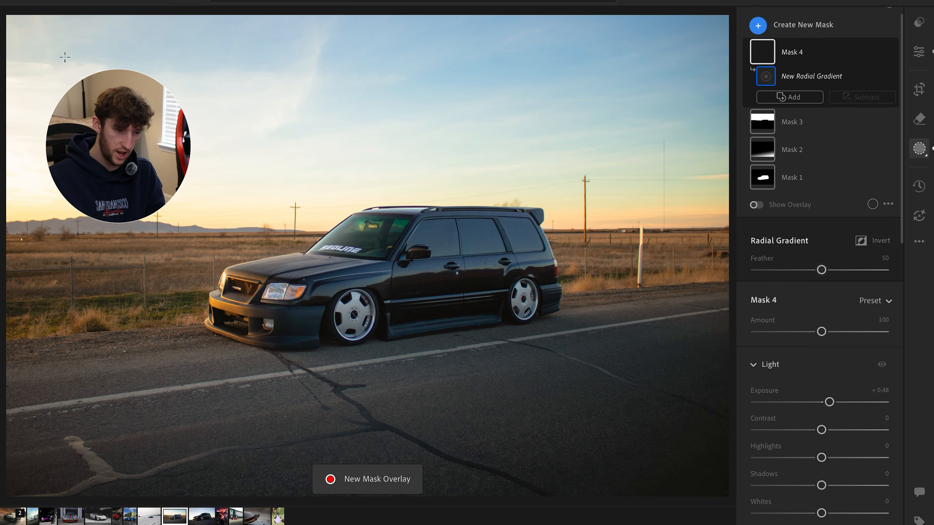
drag(18, 55, 553, 443)
drag(829, 402, 842, 402)
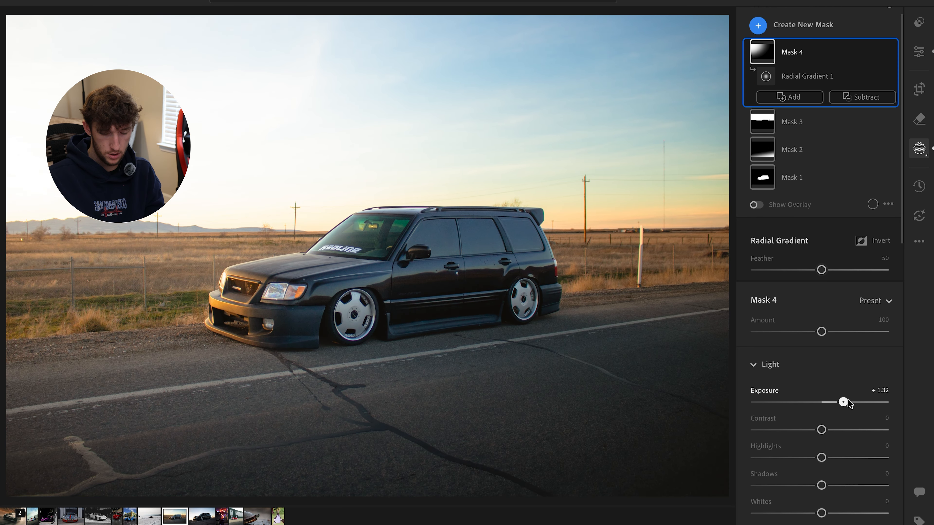
scroll(810, 338, up, 1)
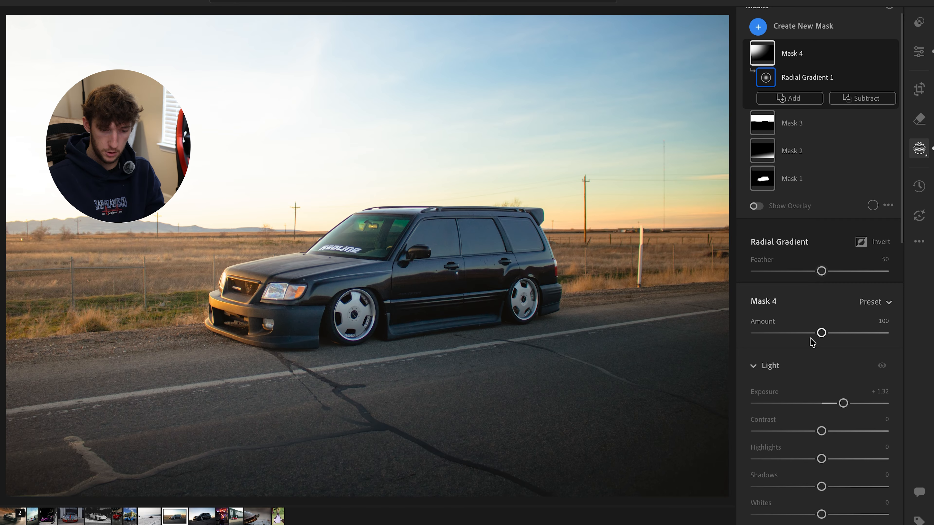
scroll(811, 336, up, 1)
click(758, 41)
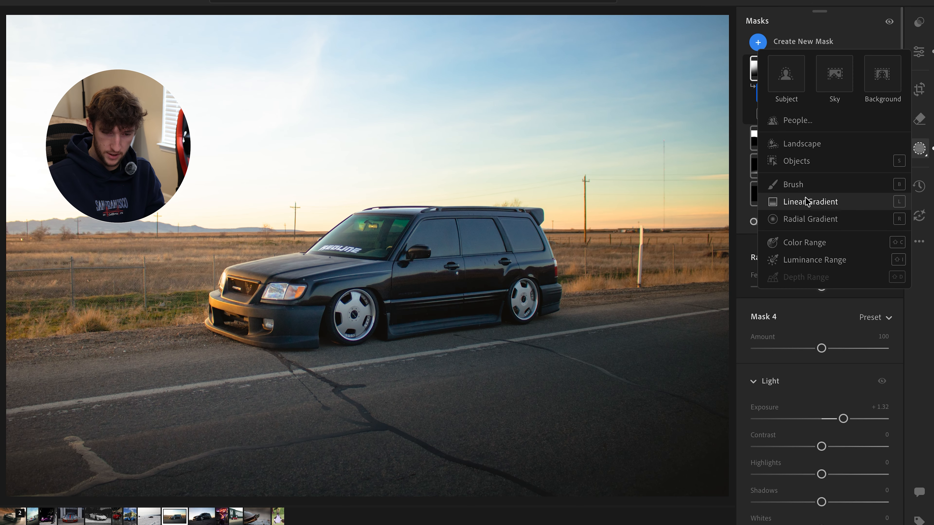
click(795, 145)
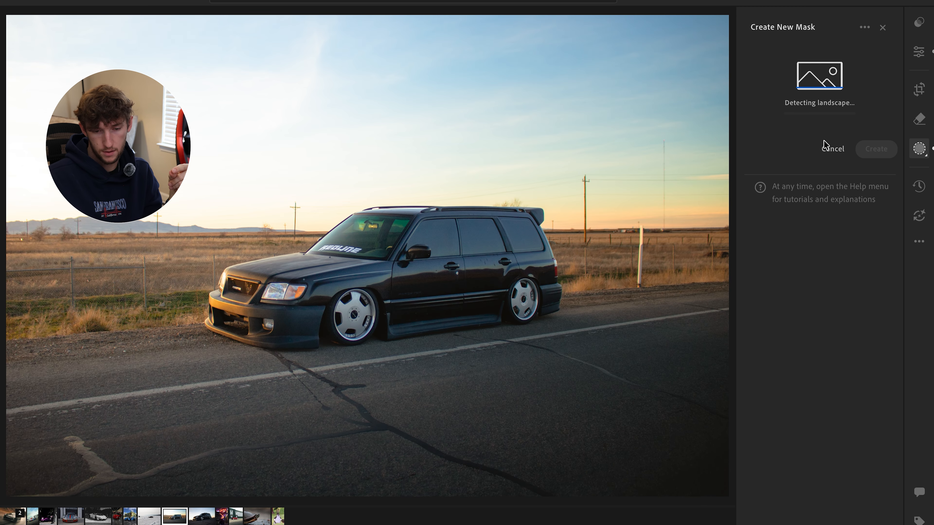
click(833, 193)
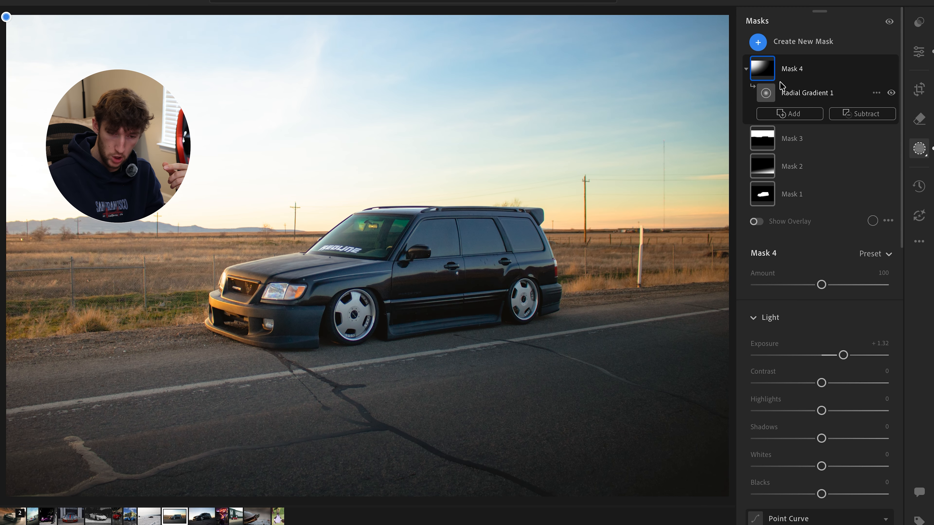
Step: Create a wide radial gradient mask around the wagon and subtract the car from it with an object selection
click(755, 47)
click(807, 221)
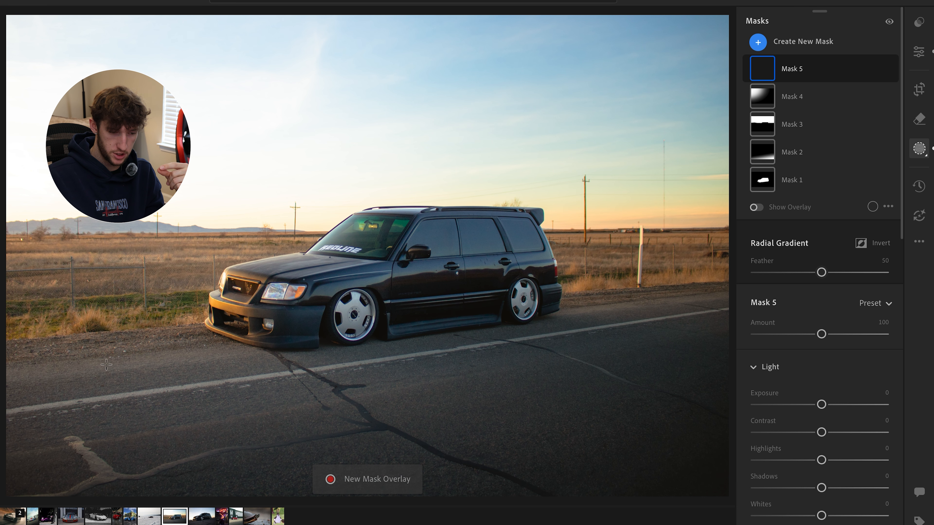
drag(127, 262, 833, 410)
drag(288, 296, 518, 328)
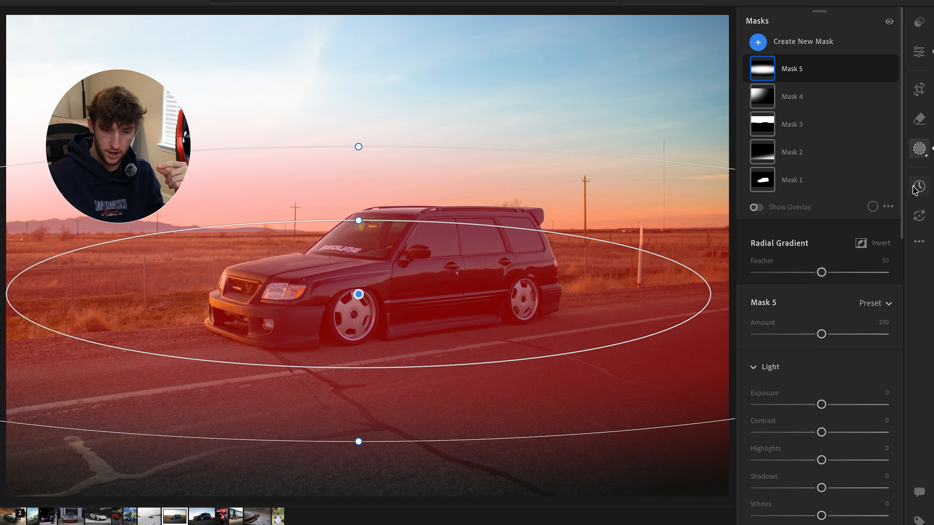
click(748, 68)
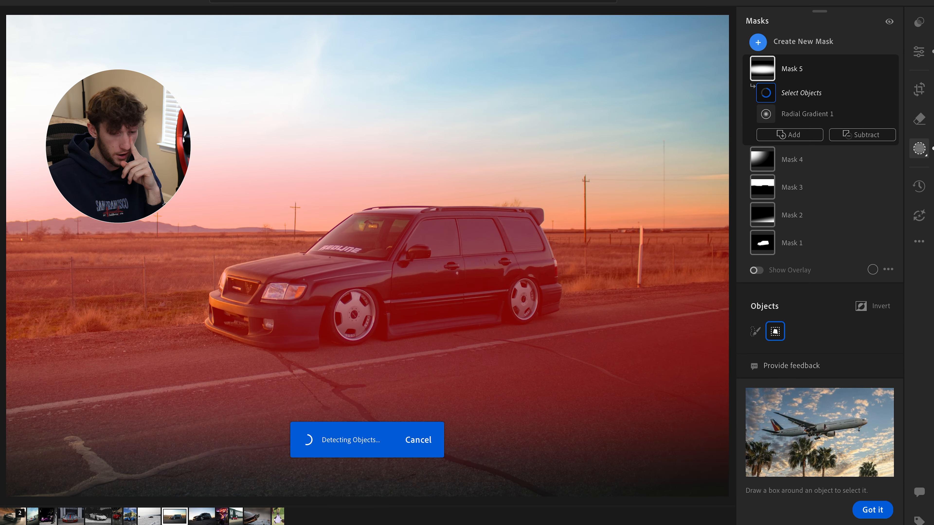
Step: Set the wide radial mask's Contrast to +30, Shadows to +5 and Whites to -12
scroll(843, 363, down, 5)
drag(821, 311, 842, 312)
drag(821, 366, 816, 394)
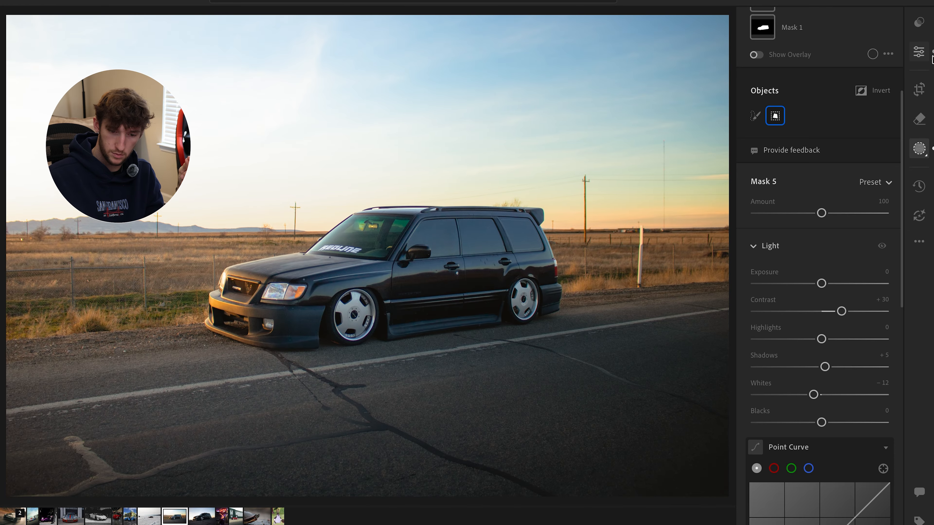
Step: Try a greener overall Tint, and adjust the Color Grading highlights to hue 66 and saturation 15
click(918, 52)
scroll(803, 414, down, 2)
drag(823, 193, 812, 194)
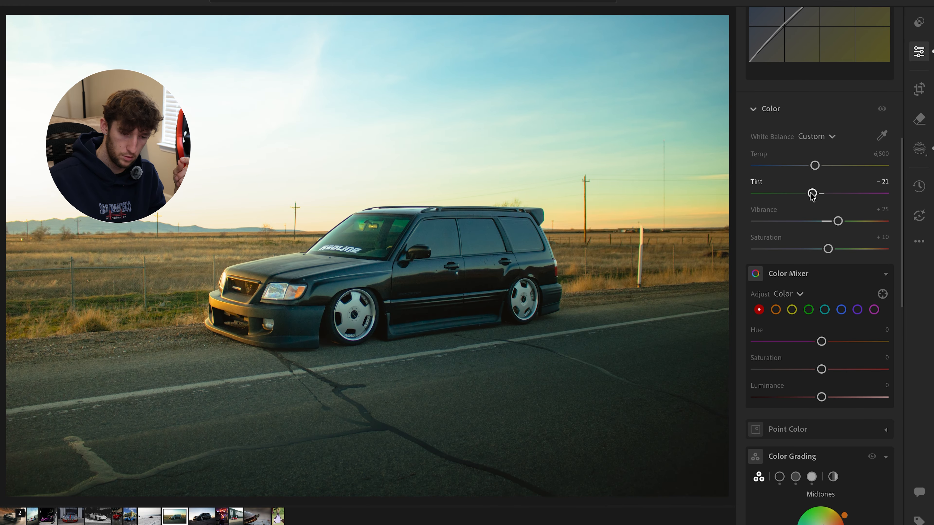
scroll(823, 159, down, 10)
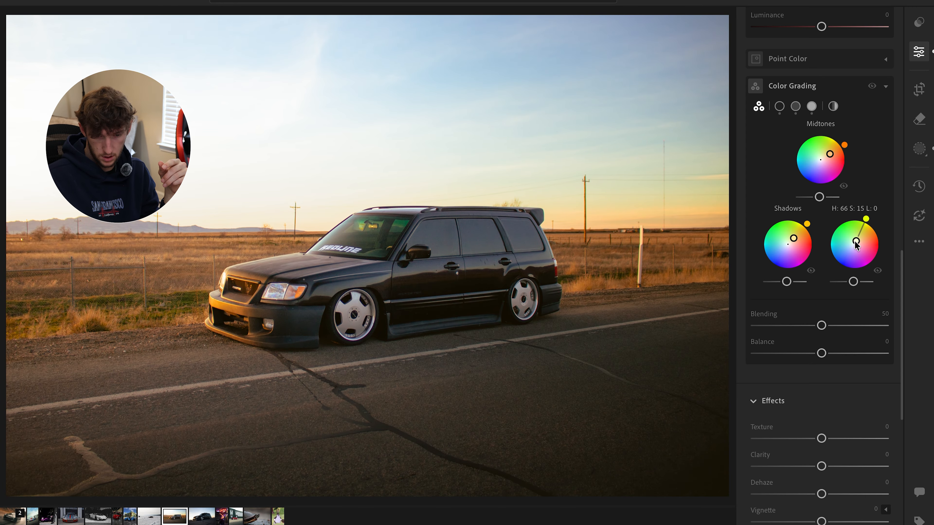
scroll(859, 241, down, 4)
Step: Duplicate and invert the wagon's object mask to cover the car's surroundings
click(918, 149)
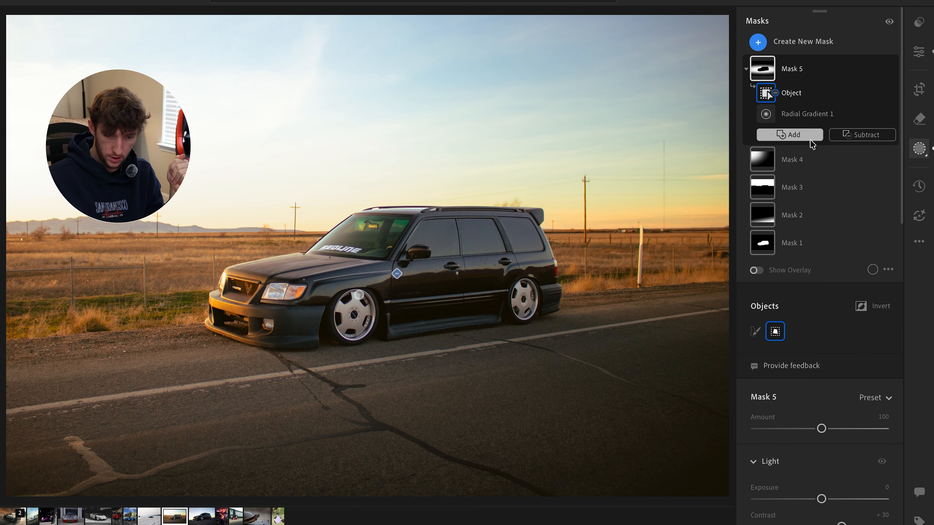
click(760, 242)
right_click(767, 185)
click(799, 244)
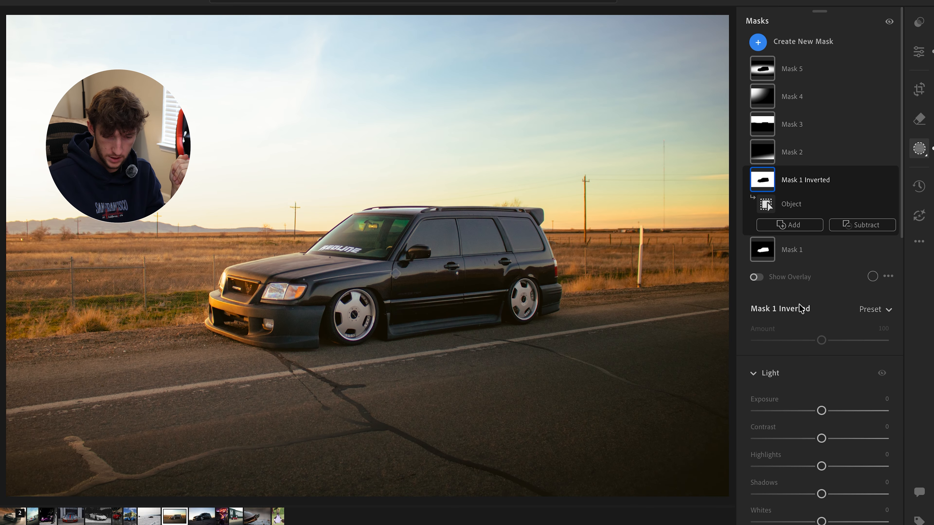
scroll(811, 404, down, 12)
scroll(812, 410, down, 6)
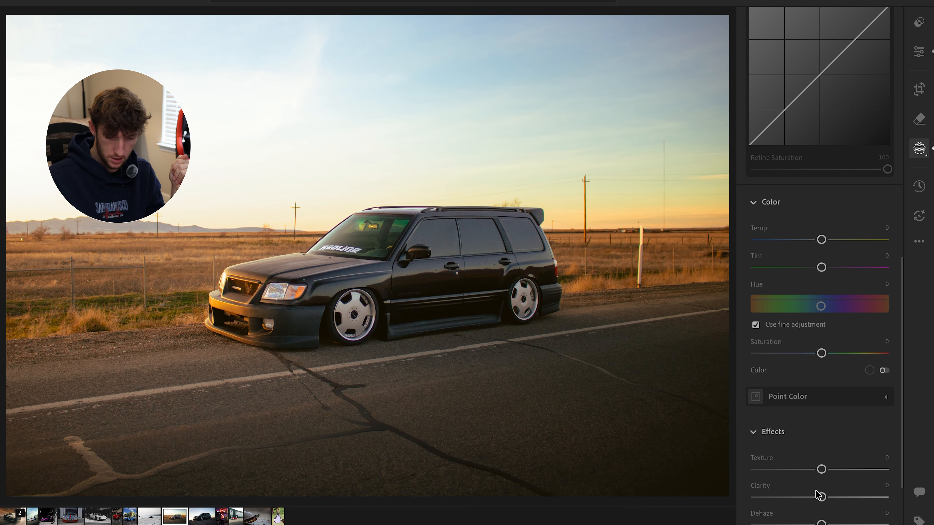
Step: Set the whole photo's Sharpening to 55 in the Detail settings
click(918, 51)
scroll(827, 239, down, 10)
click(770, 348)
drag(788, 375, 803, 379)
Step: Set the photo's Grain to 17 and Clarity to -18
scroll(802, 379, up, 6)
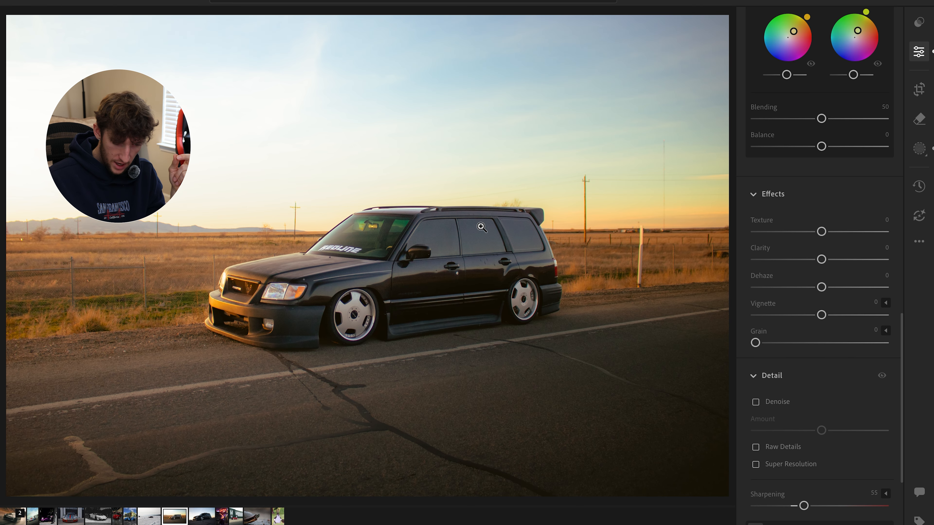
click(486, 234)
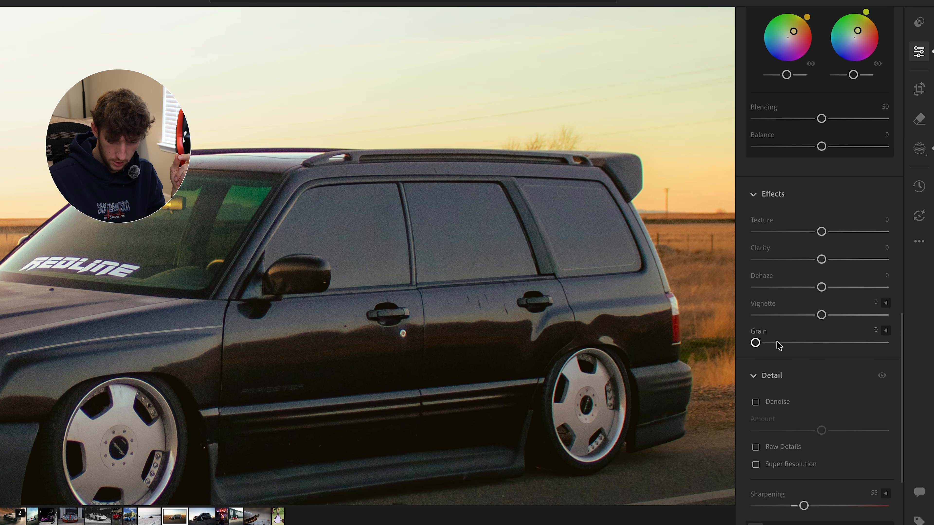
drag(758, 342, 777, 344)
Step: Compare the edited wagon photo with the original several times and examine the car up close
key(backslash)
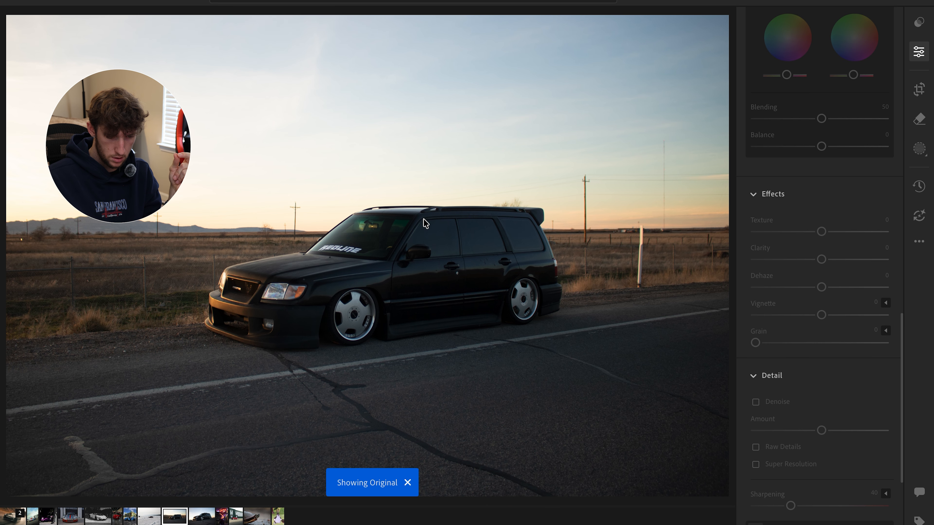
key(backslash)
key(backslash)
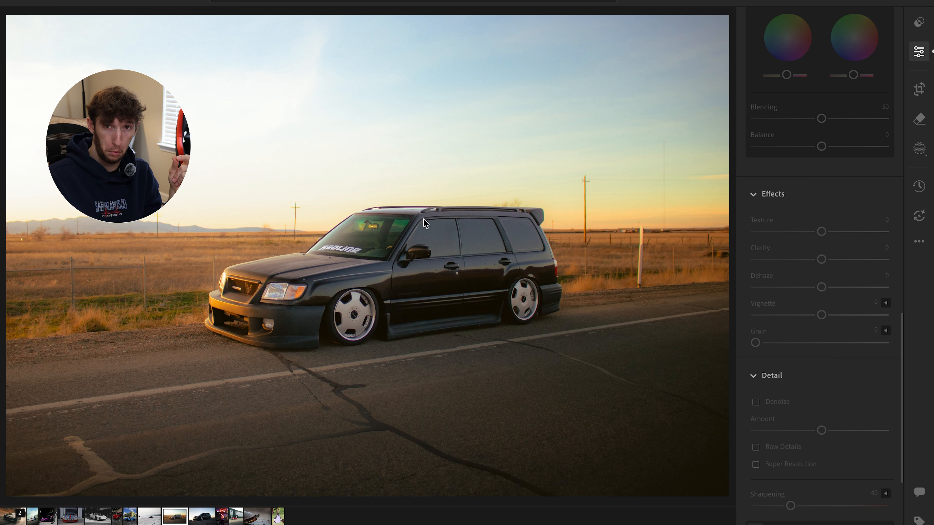
key(backslash)
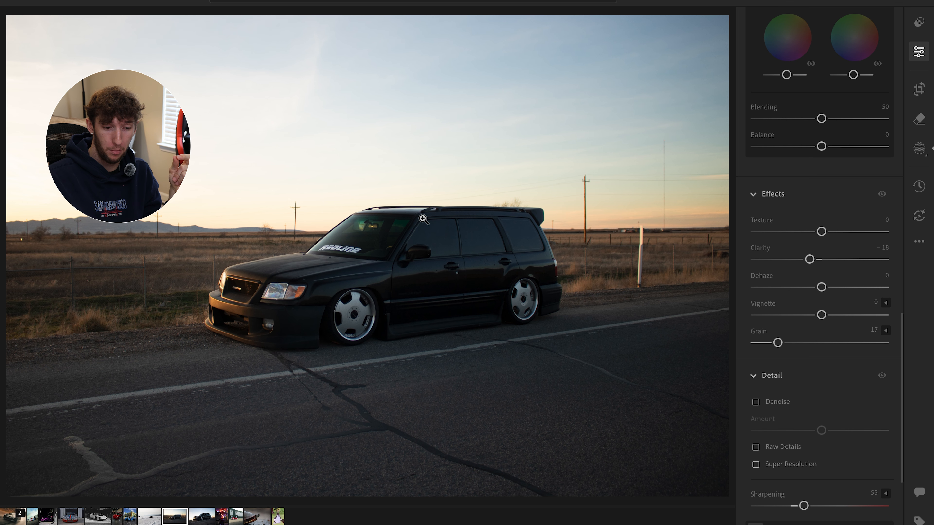
key(backslash)
key(backslash)
key(backslash)
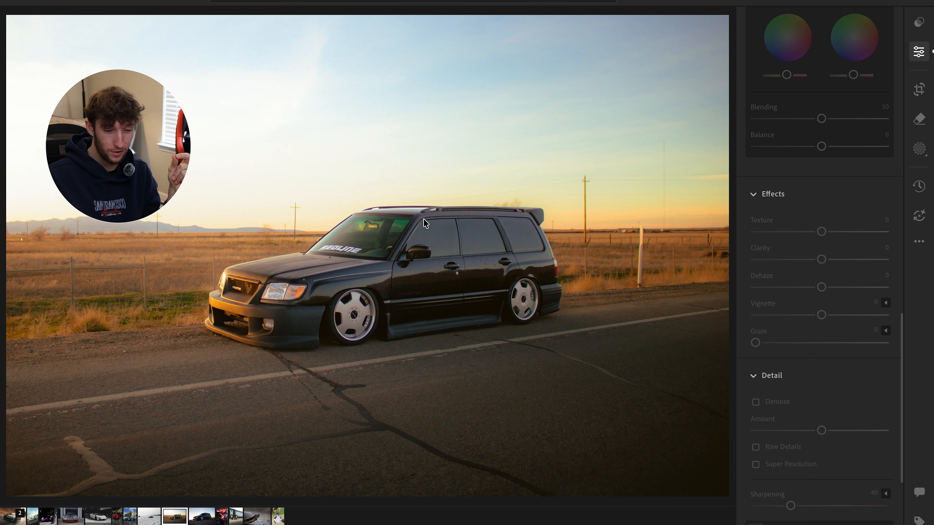
key(backslash)
click(405, 240)
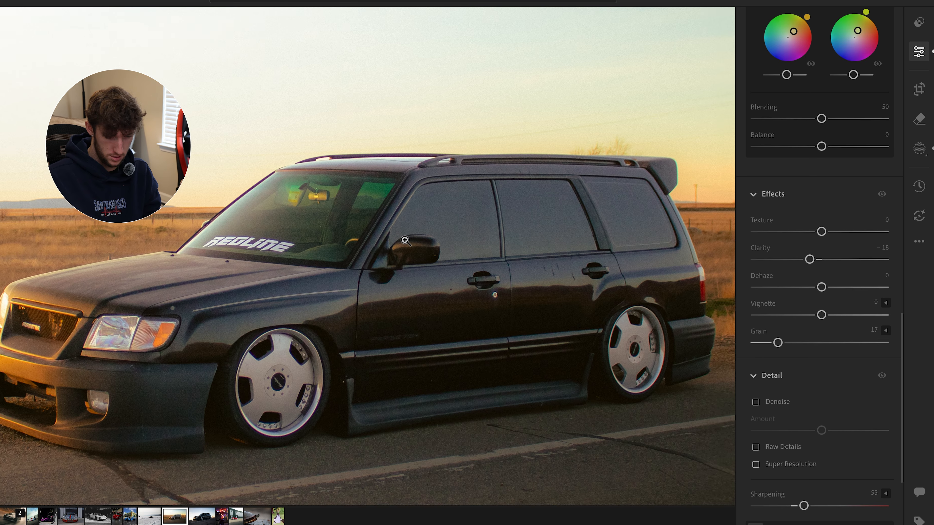
Step: Crop the photo slightly inward from its lower-right corner and set the overall Exposure to +0.76
click(918, 51)
click(918, 88)
drag(731, 496, 719, 490)
key(Return)
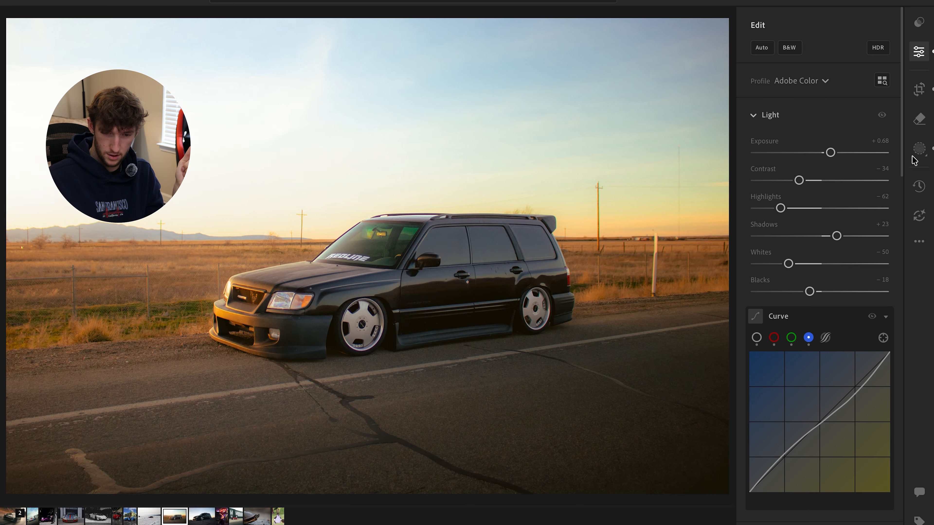
drag(830, 152, 830, 152)
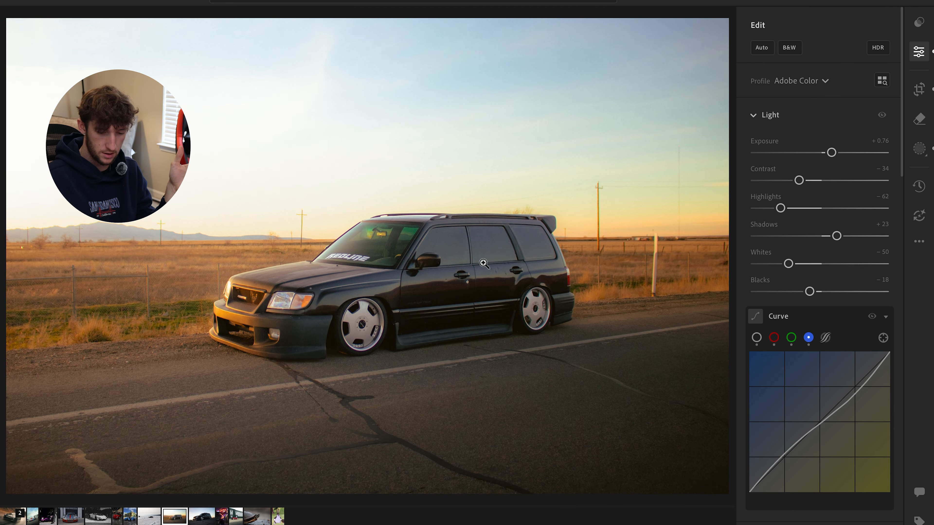
Step: Compare with the original again and examine the wagon's front end, headlight and wheels up close
click(871, 116)
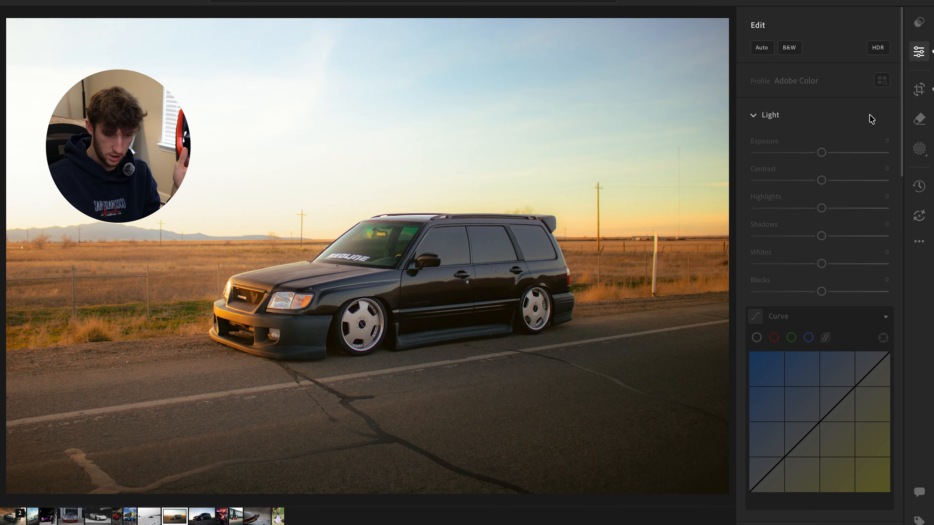
scroll(326, 283, up, 5)
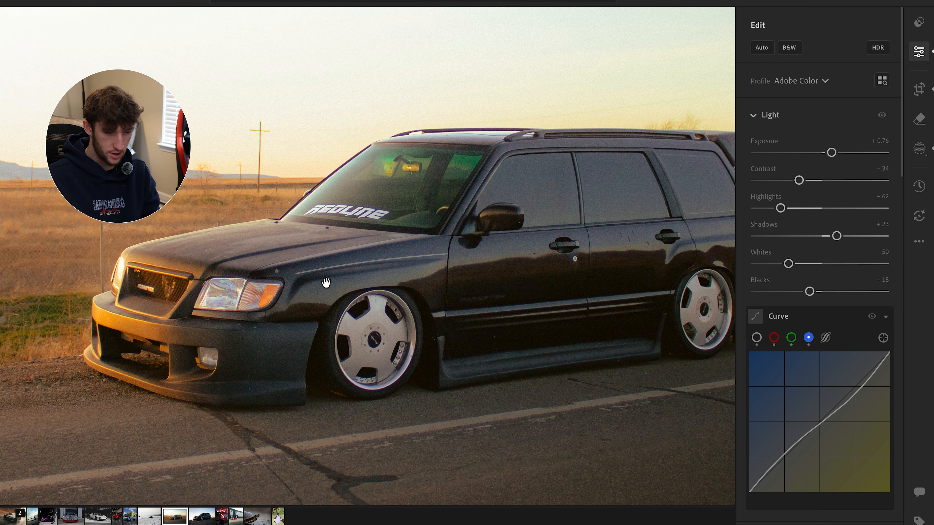
scroll(353, 204, up, 4)
drag(314, 231, 493, 177)
scroll(492, 177, down, 3)
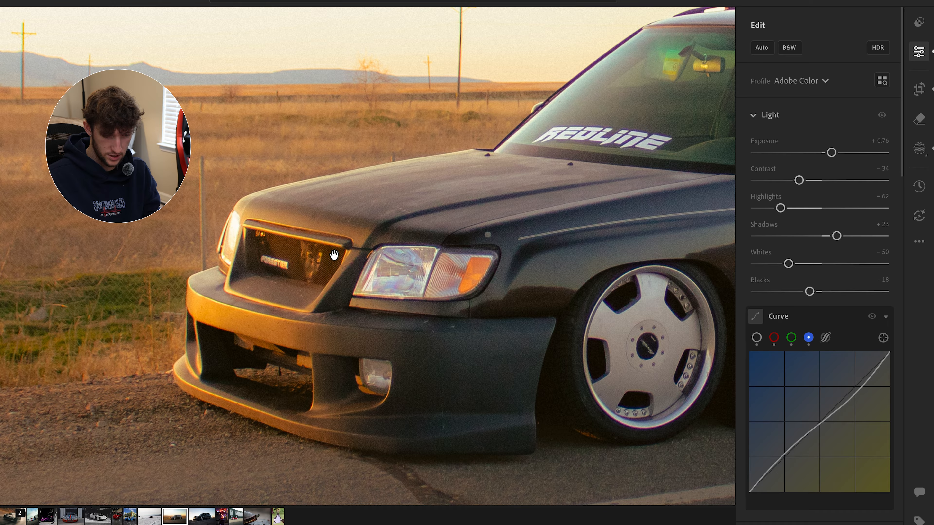
scroll(279, 237, up, 5)
click(273, 248)
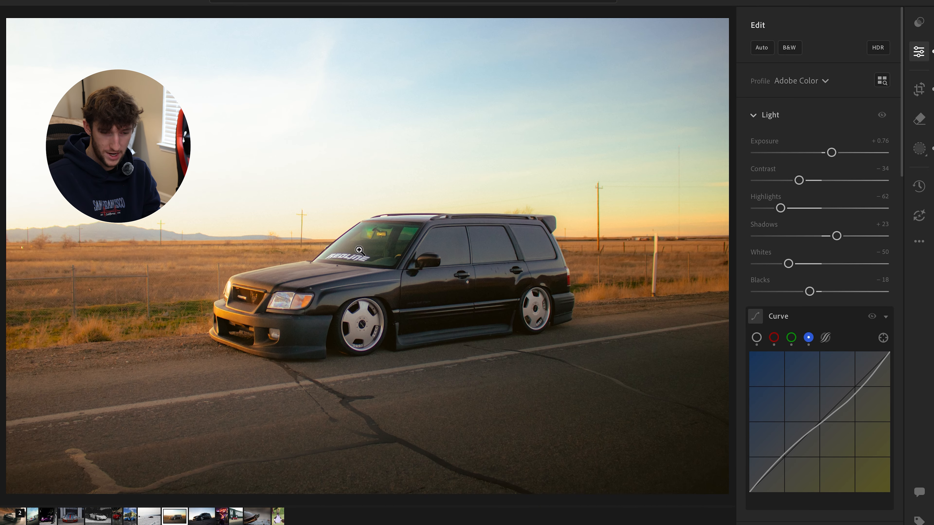
click(446, 272)
click(398, 328)
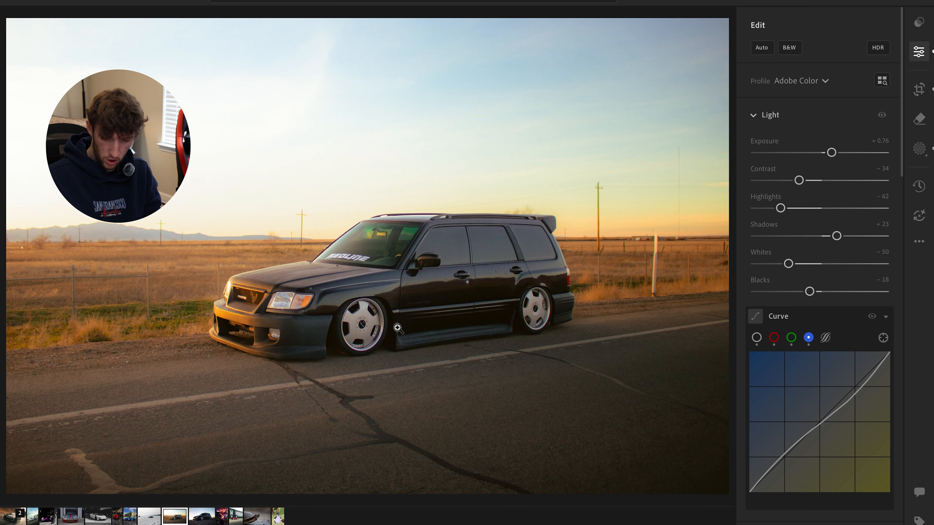
Step: Check the photo's camera and exposure information, and close it again
key(i)
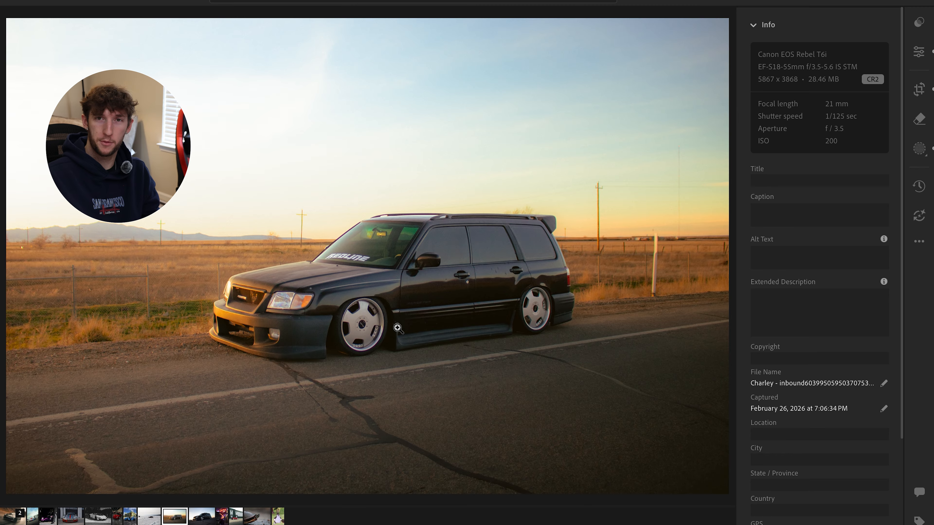
key(i)
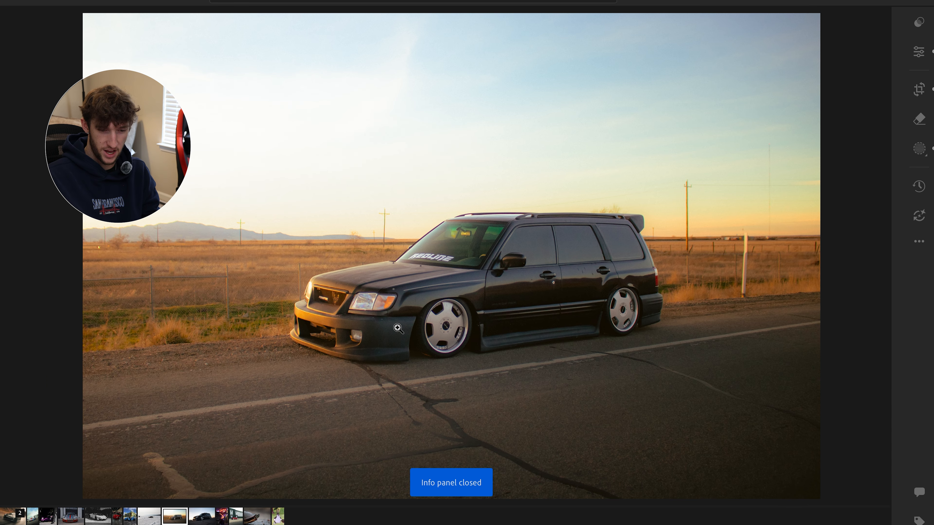